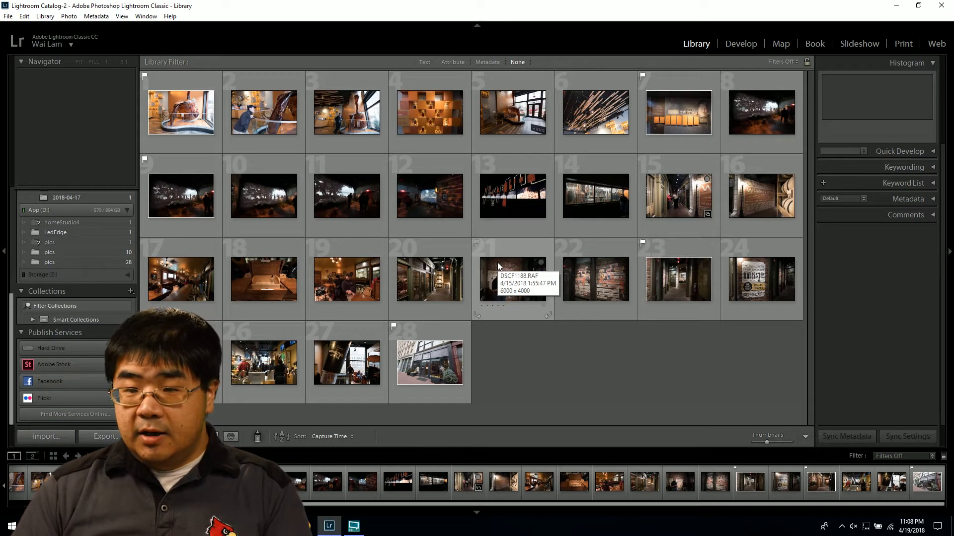
Open the Evan Williams Bourbon Experience storefront photo for developing and apply automatic tone settings
double_click(444, 394)
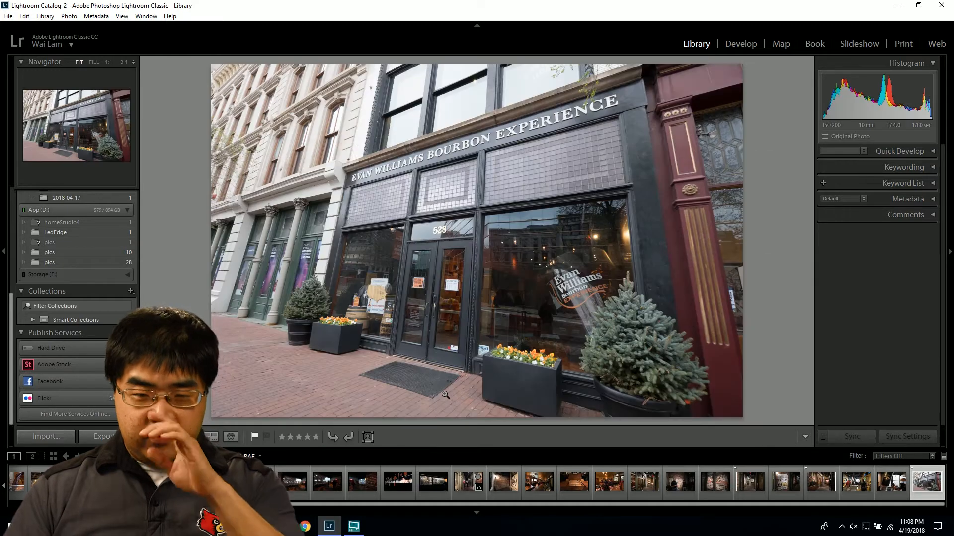
click(747, 51)
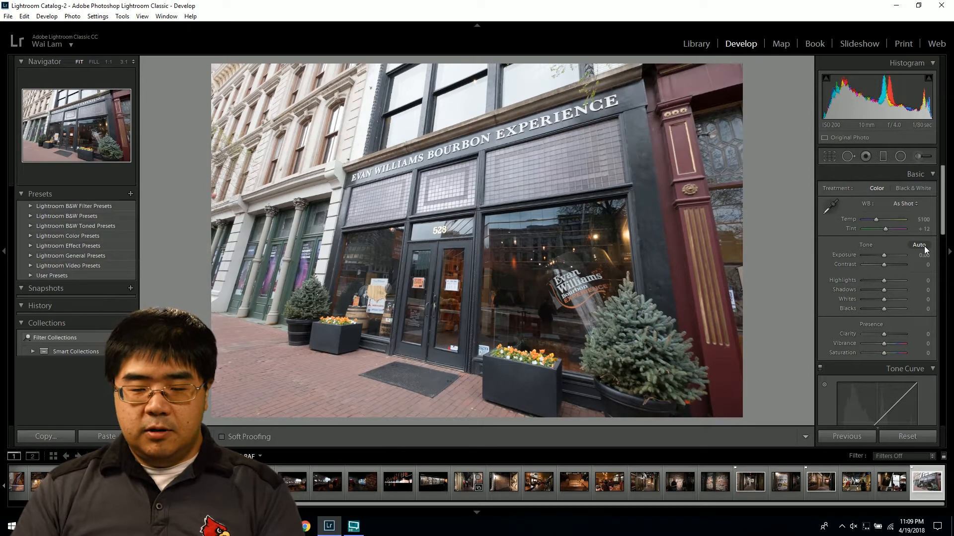
click(919, 245)
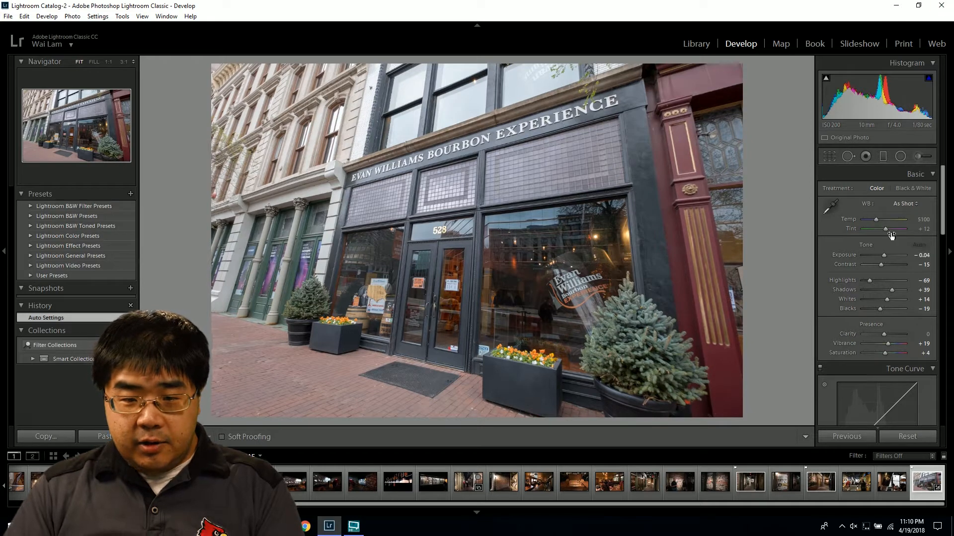
Test several contrast levels on the storefront photo and set the contrast to +62
drag(880, 265, 892, 265)
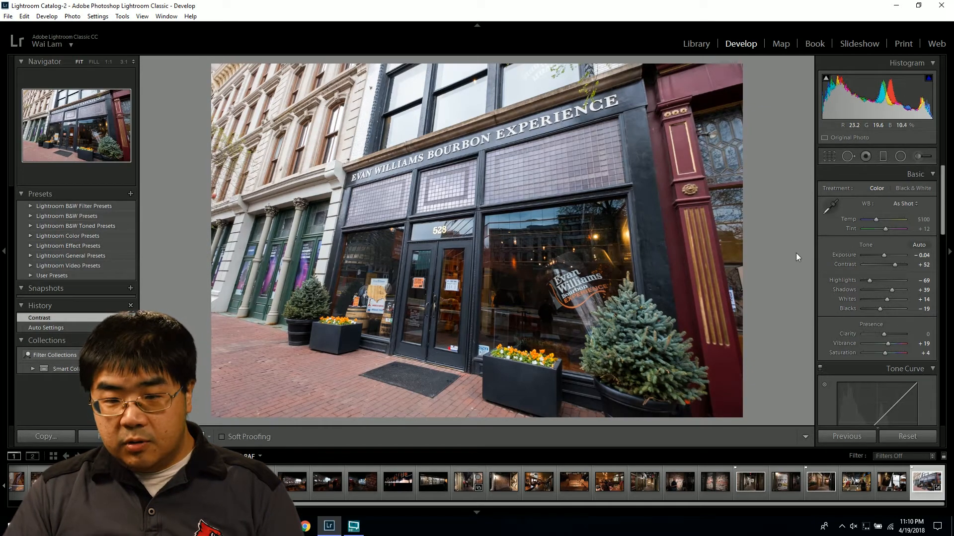
key(ctrl+z)
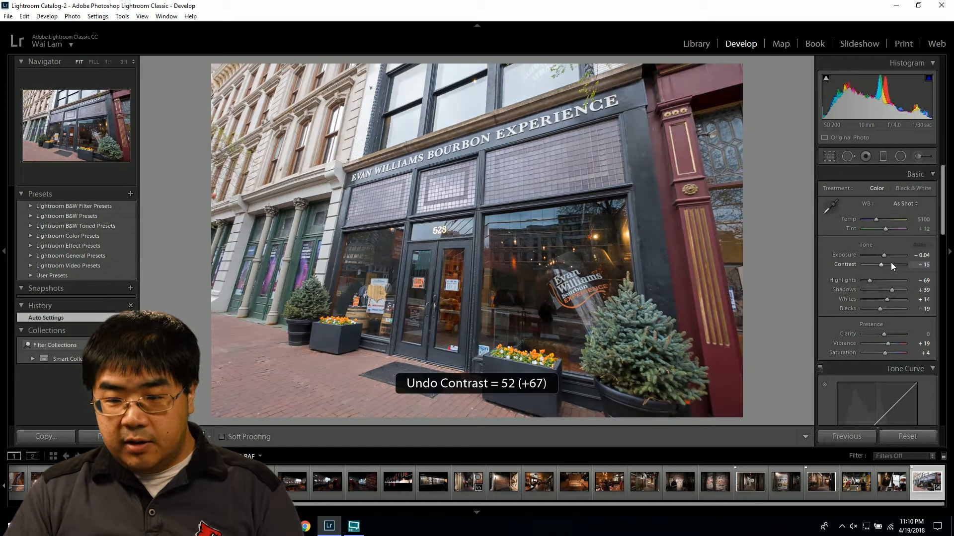
drag(889, 264, 891, 265)
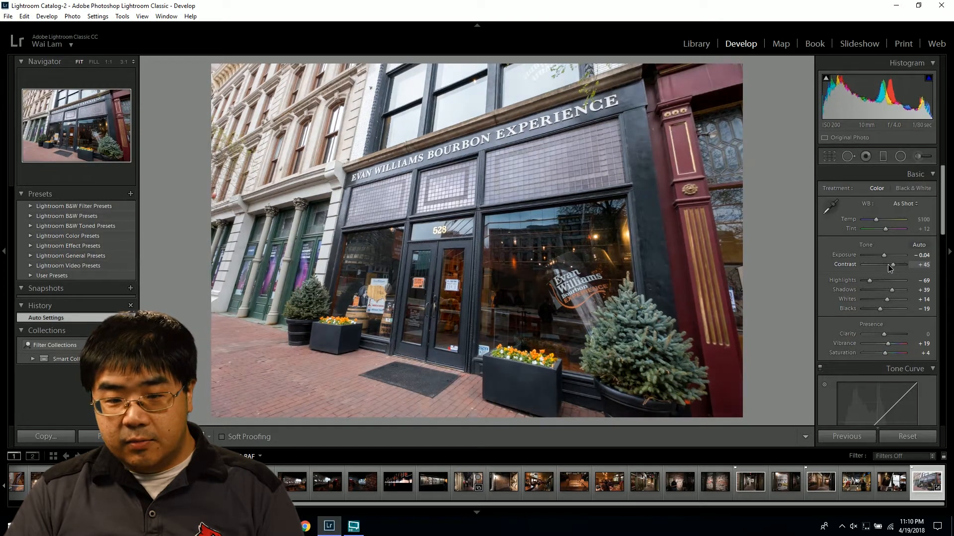
key(ctrl+z)
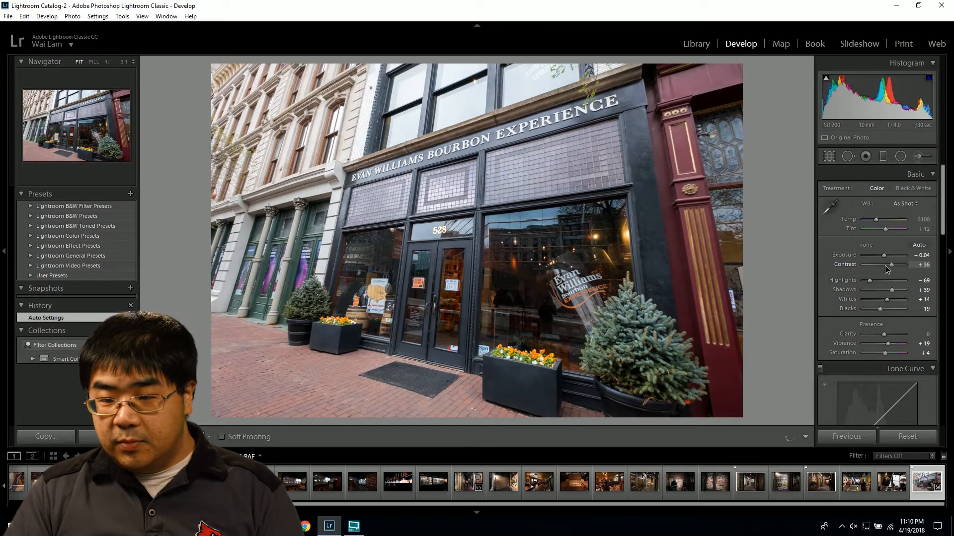
drag(892, 265, 863, 282)
key(ctrl+z)
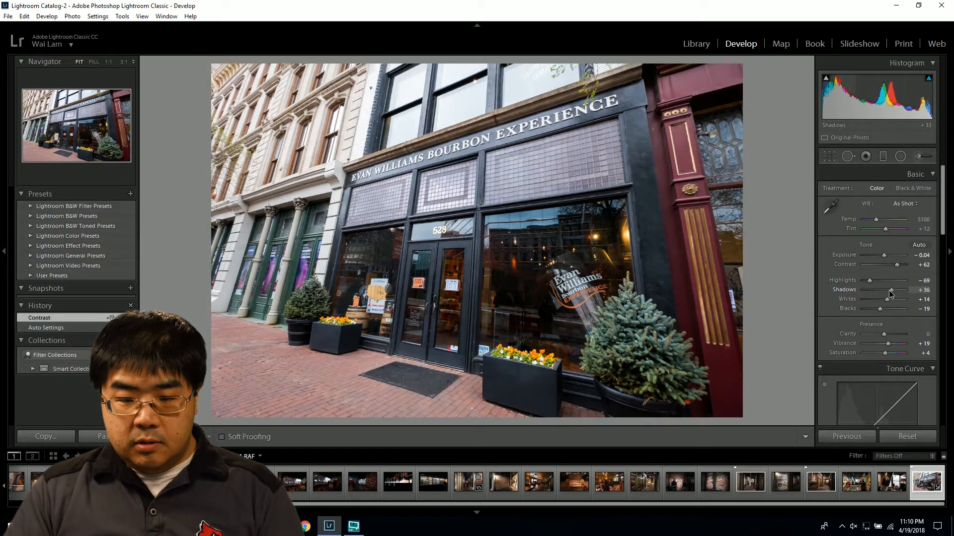
Try lowering the shadows to +10, and undo the change
double_click(890, 290)
drag(888, 294, 890, 293)
key(ctrl+z)
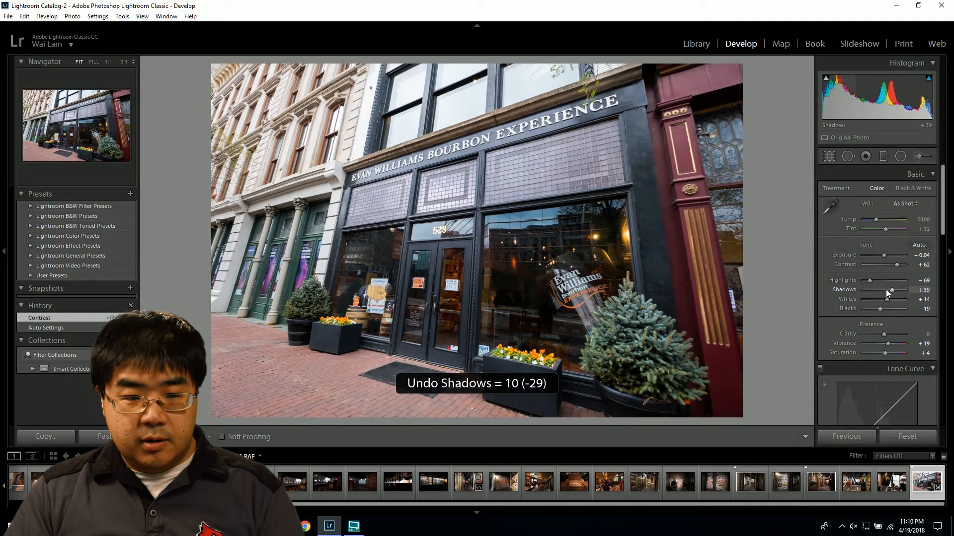
Try different whites levels, including +24, and set the whites to +33
drag(886, 299, 885, 297)
key(ctrl+z)
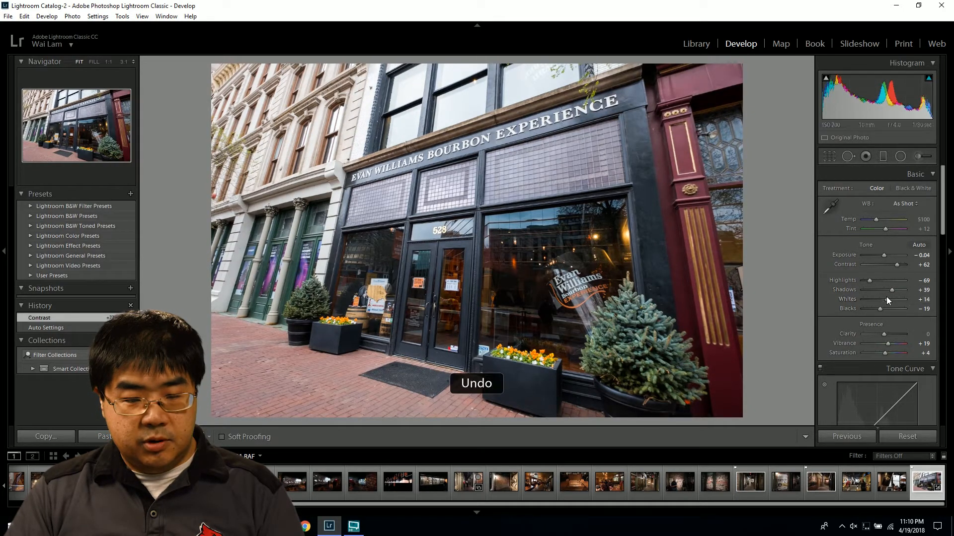
drag(889, 300, 891, 299)
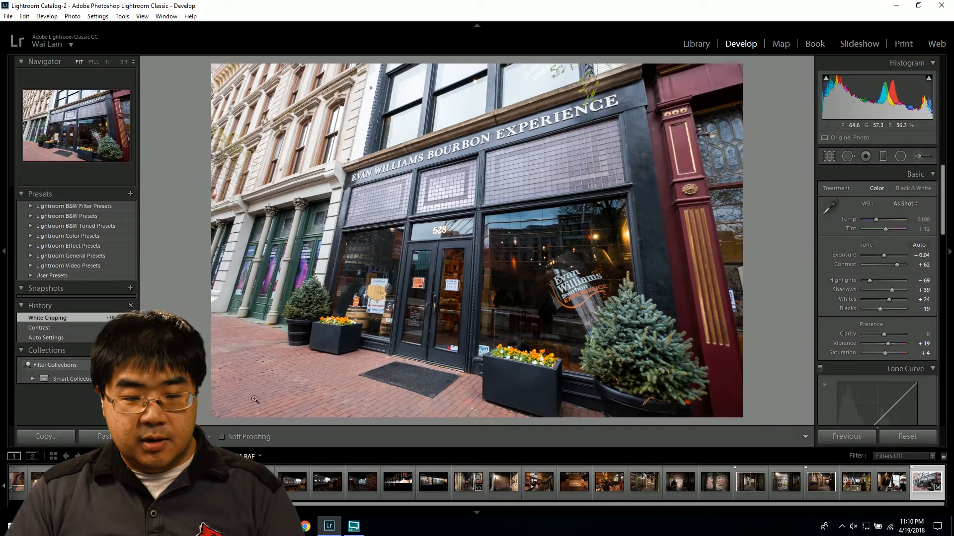
key(ctrl+z)
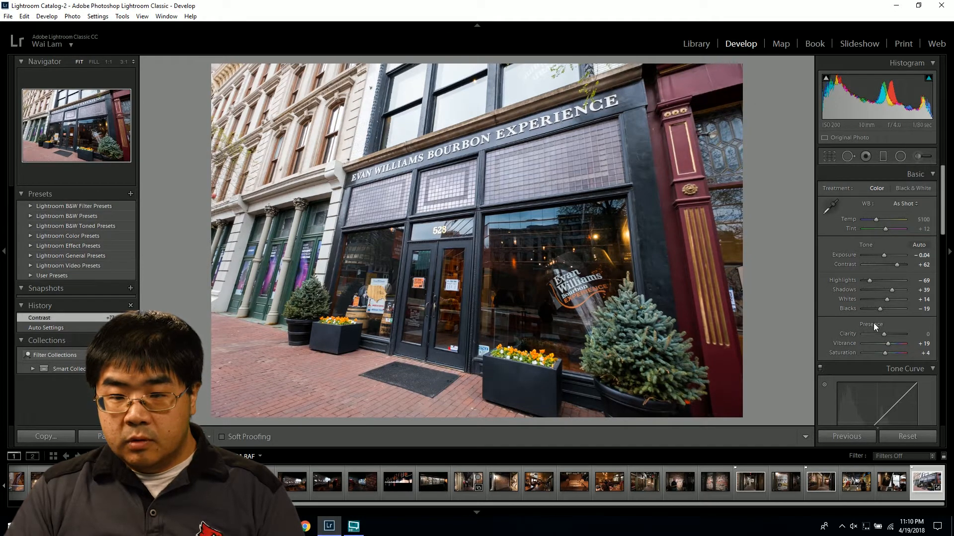
drag(890, 299, 878, 309)
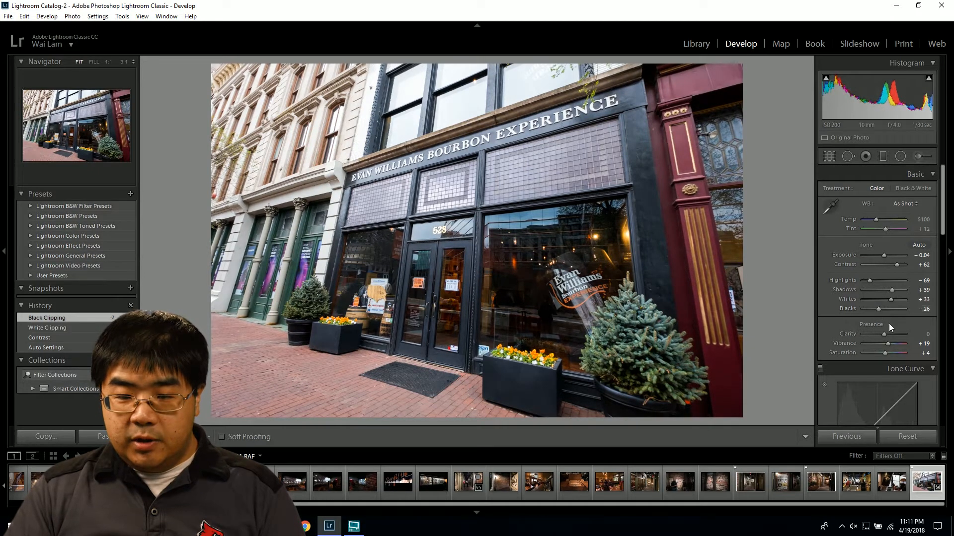
Undo the last blacks change, test the blacks at -57, and set them to -24
key(ctrl+z)
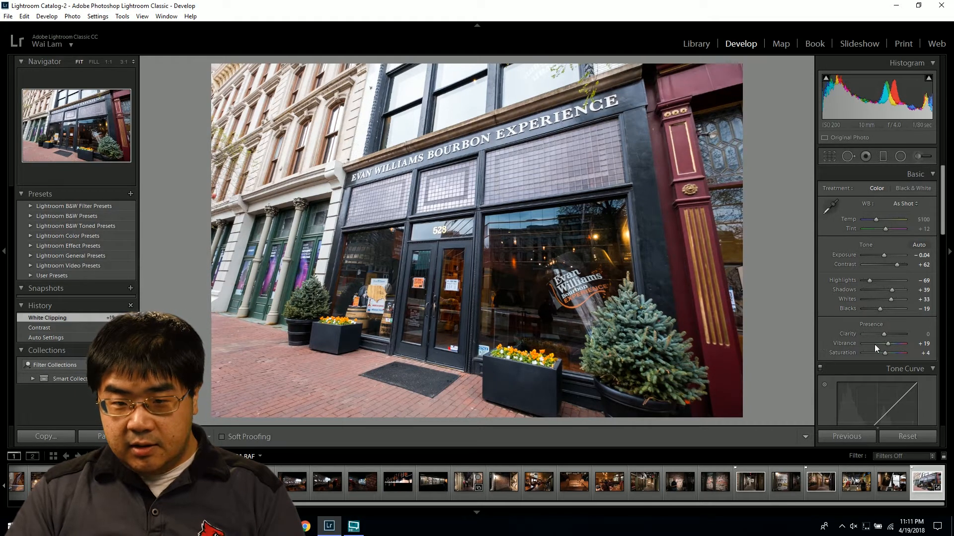
drag(879, 309, 871, 309)
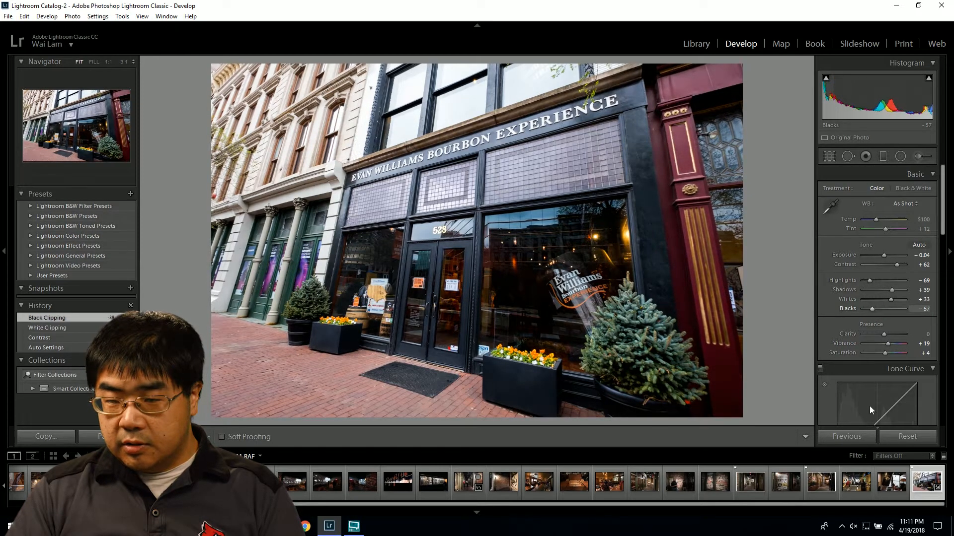
key(ctrl+z)
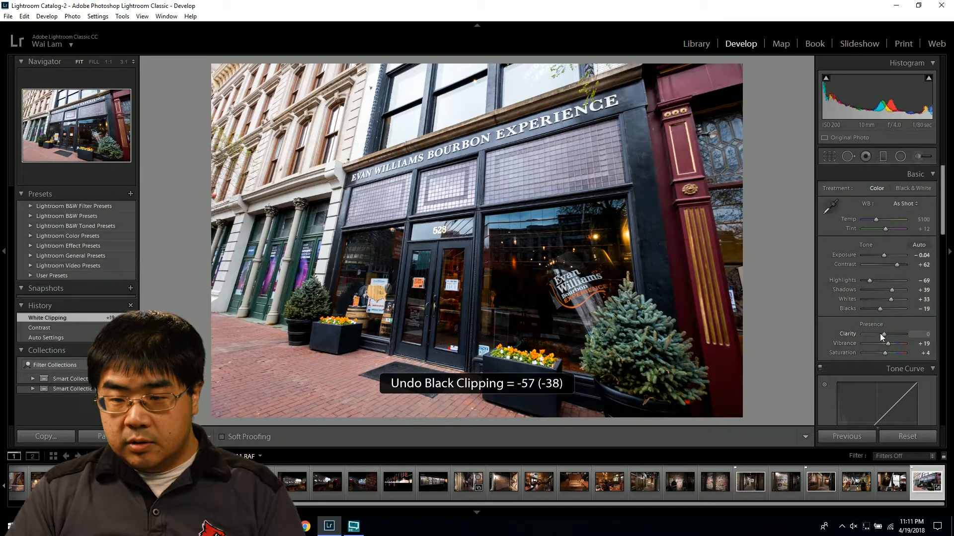
drag(877, 311, 898, 335)
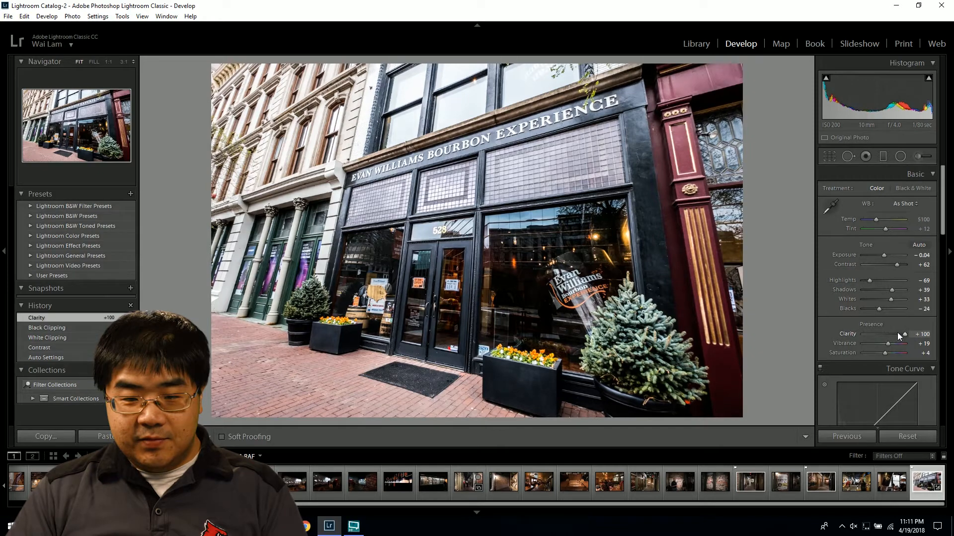
Undo the extreme clarity boost, test a negative clarity, and set the clarity to +5
key(ctrl+z)
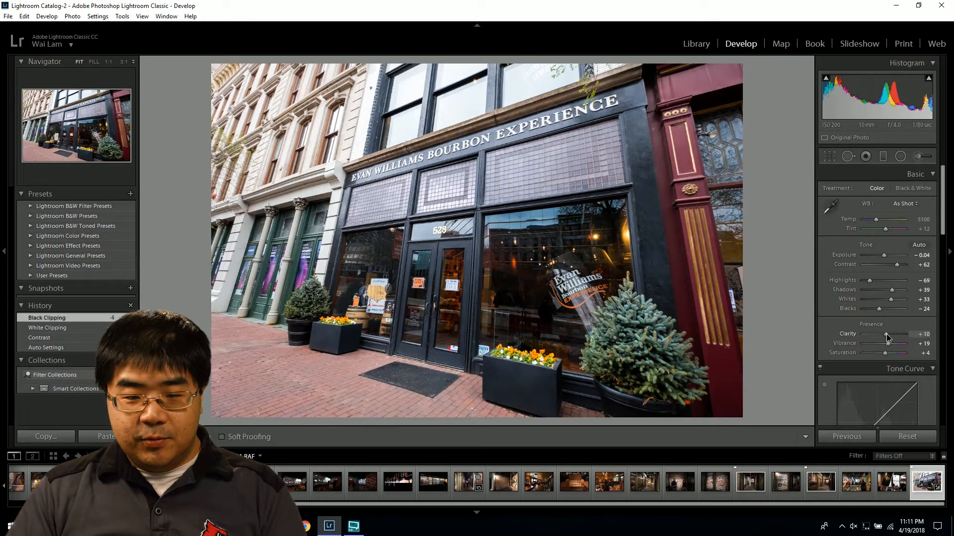
drag(884, 334, 879, 336)
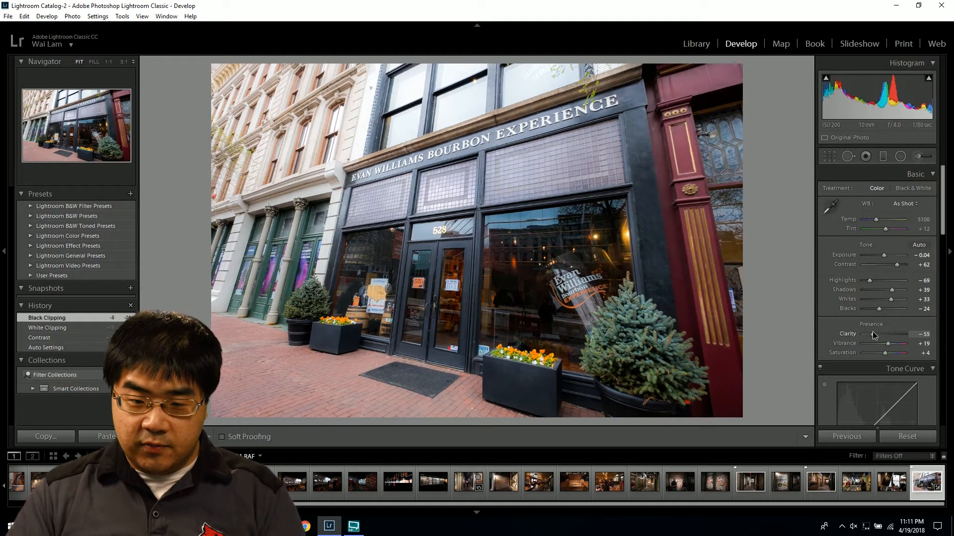
key(ctrl+z)
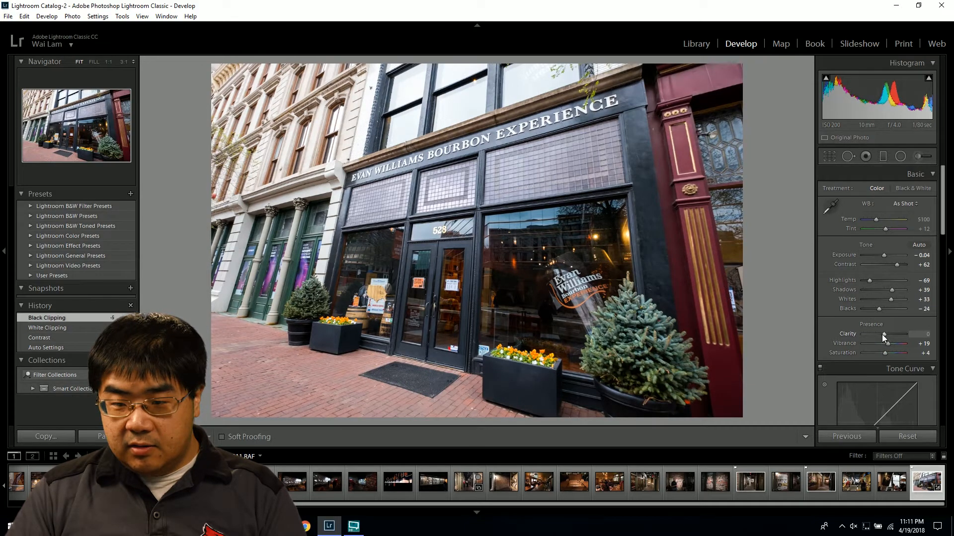
drag(882, 335, 885, 333)
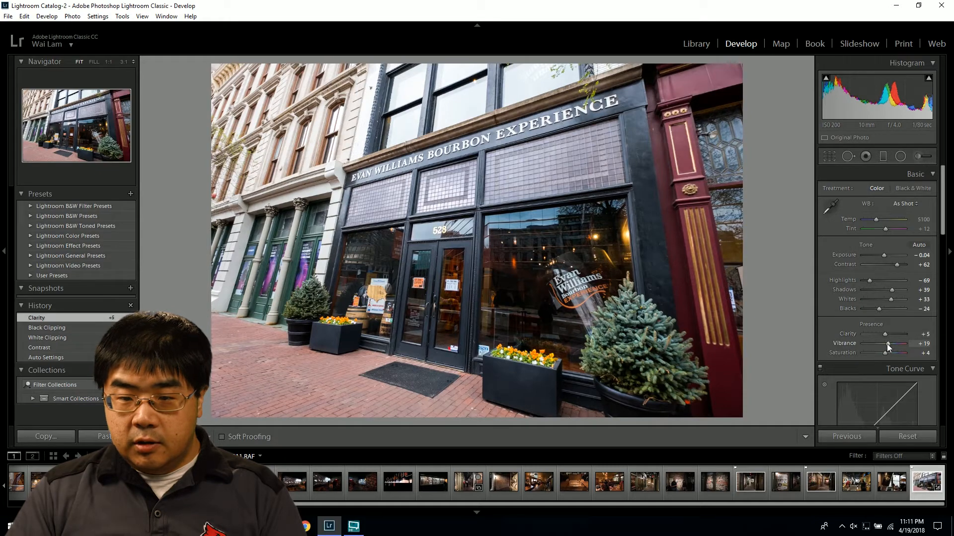
Try lowering the vibrance to +2 and raising it to +60, undoing the changes
drag(886, 344, 883, 343)
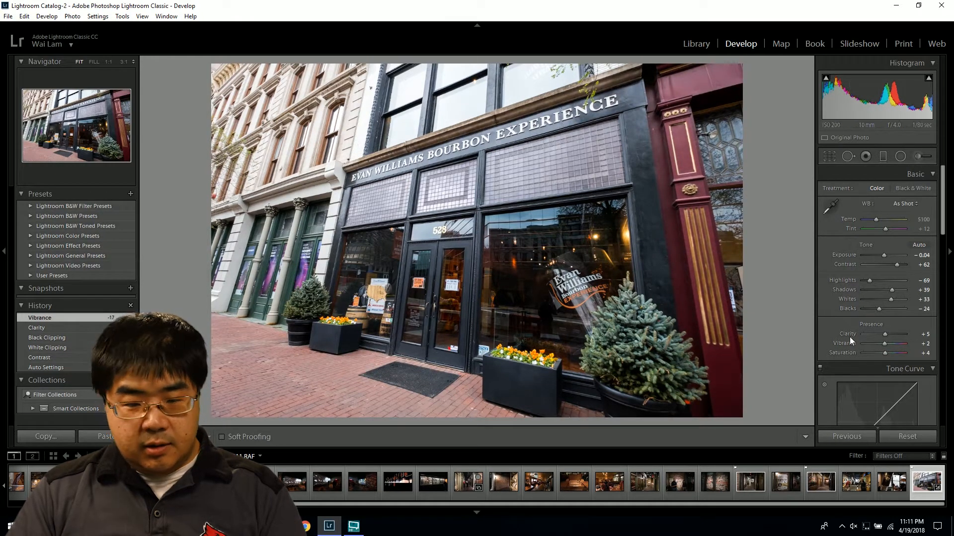
key(ctrl+z)
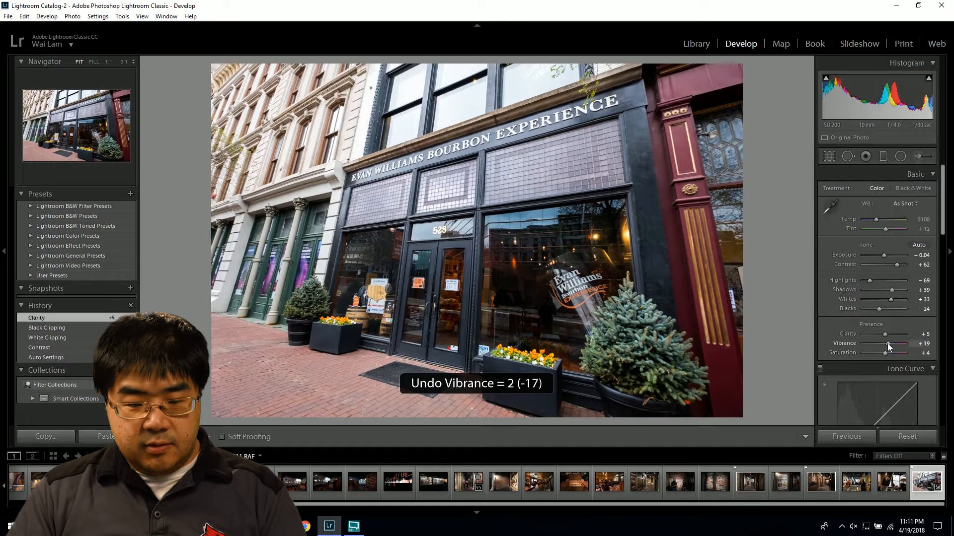
drag(887, 344, 887, 346)
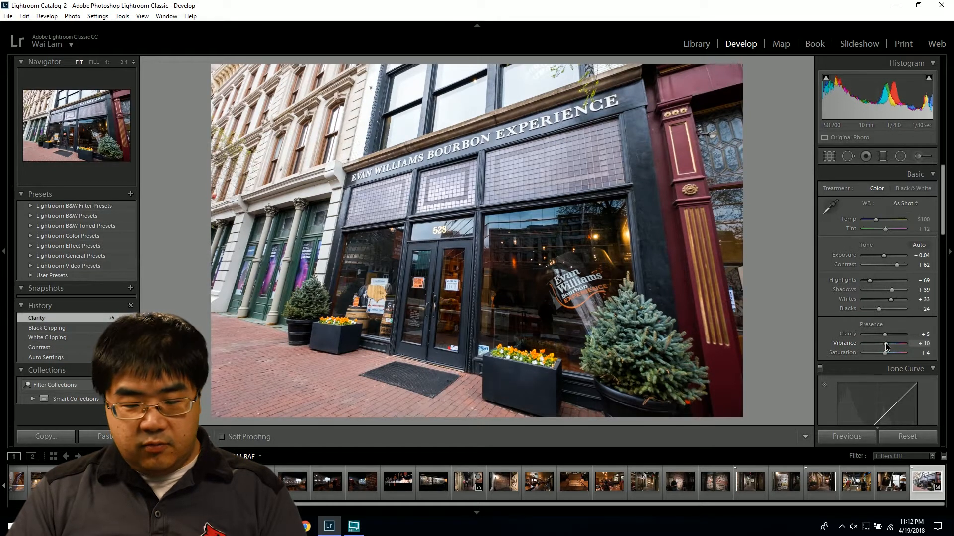
drag(891, 346, 896, 345)
key(ctrl+z)
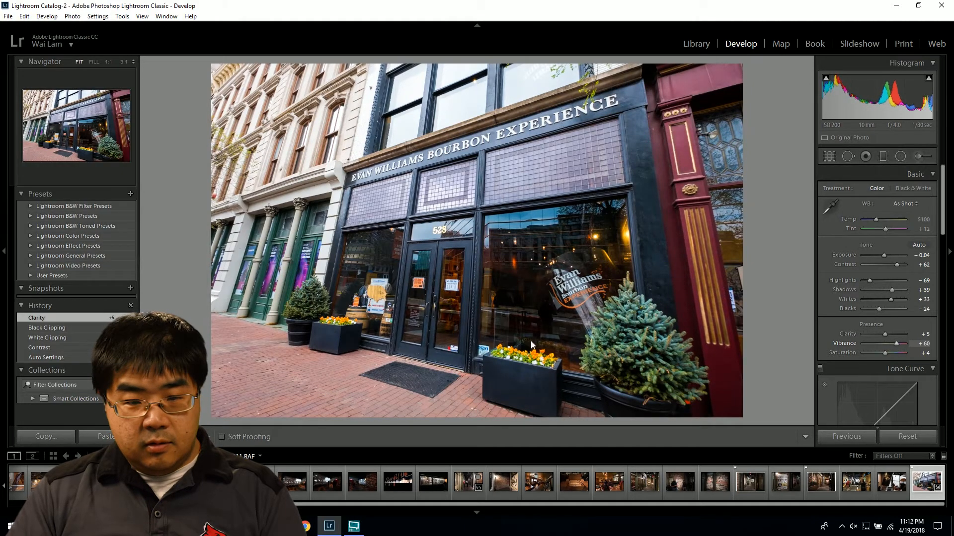
Try a vibrance of +36 while inspecting the evergreen and window posters at 1:1, and undo it
click(310, 292)
key(ctrl+z)
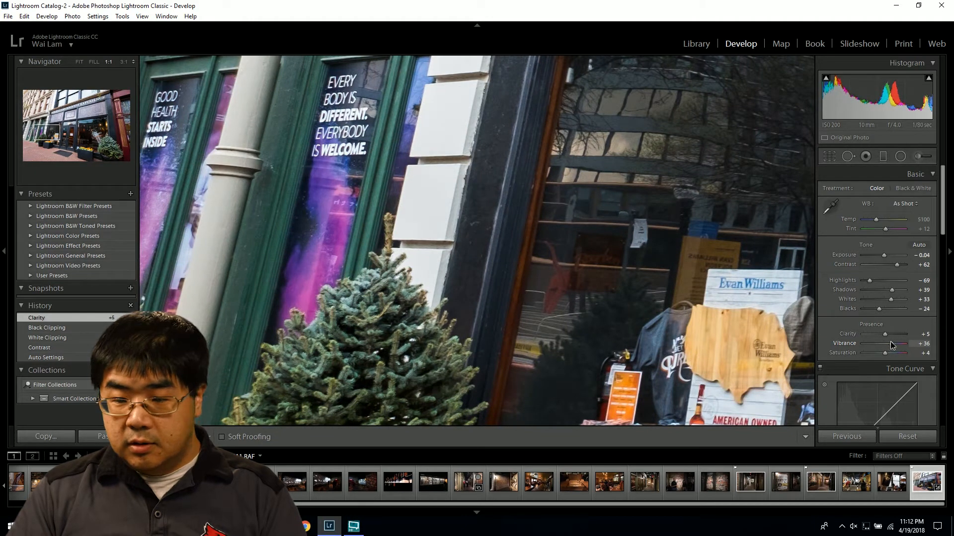
drag(893, 345, 890, 343)
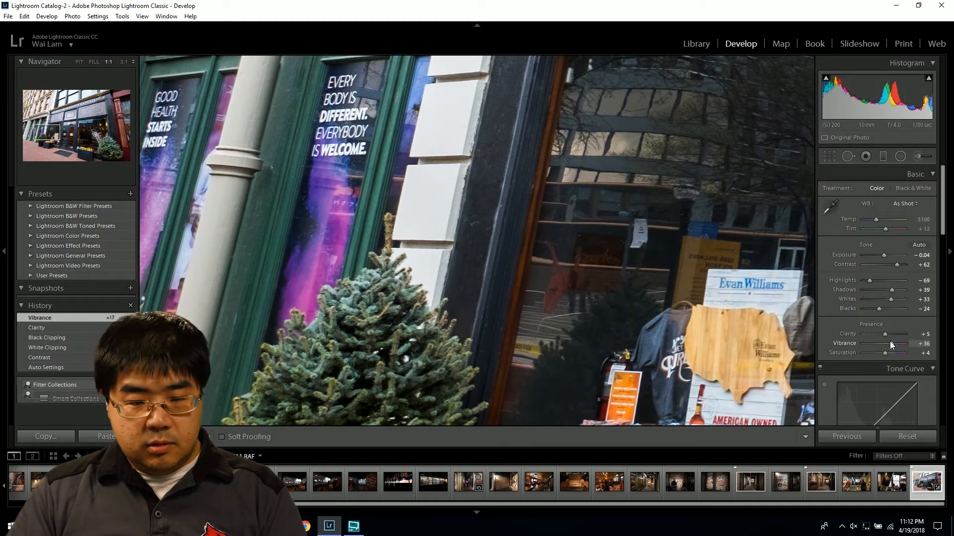
key(ctrl+z)
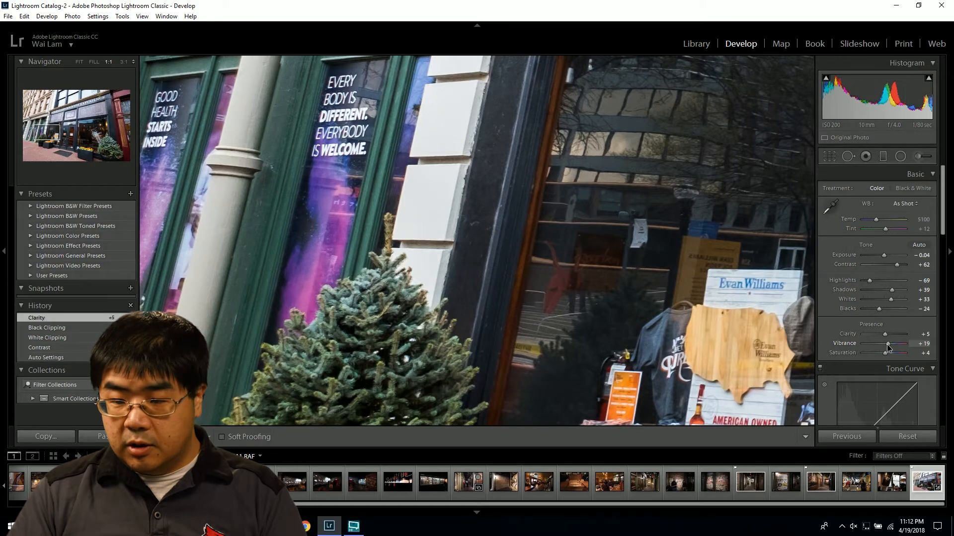
Judge the vibrance on the brick pavement and flower planter, and set it to +45
click(208, 374)
click(322, 377)
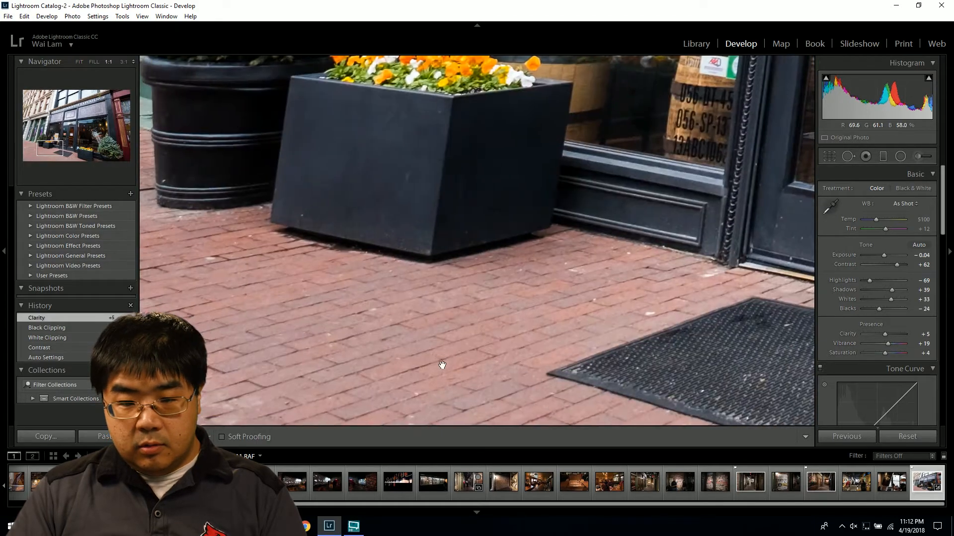
drag(443, 365, 453, 379)
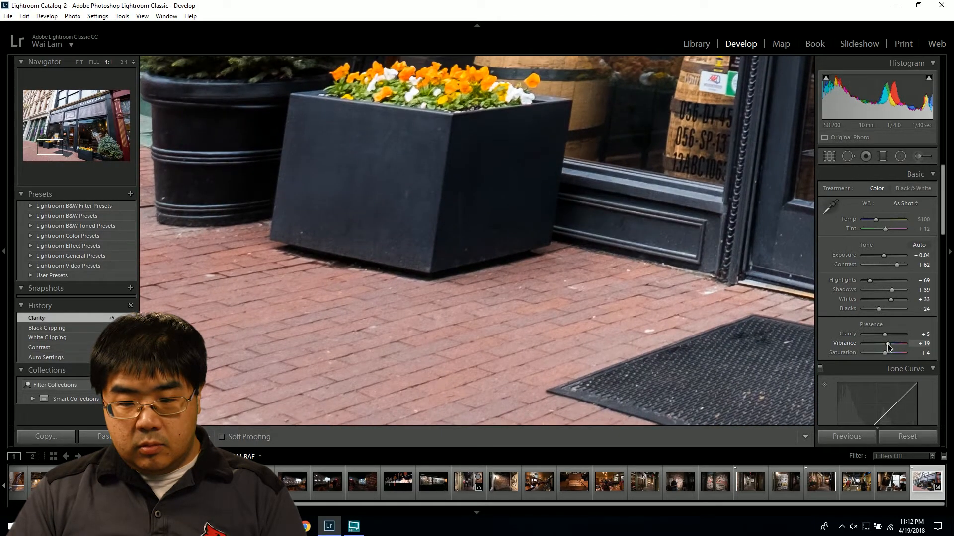
click(891, 344)
drag(889, 341, 890, 340)
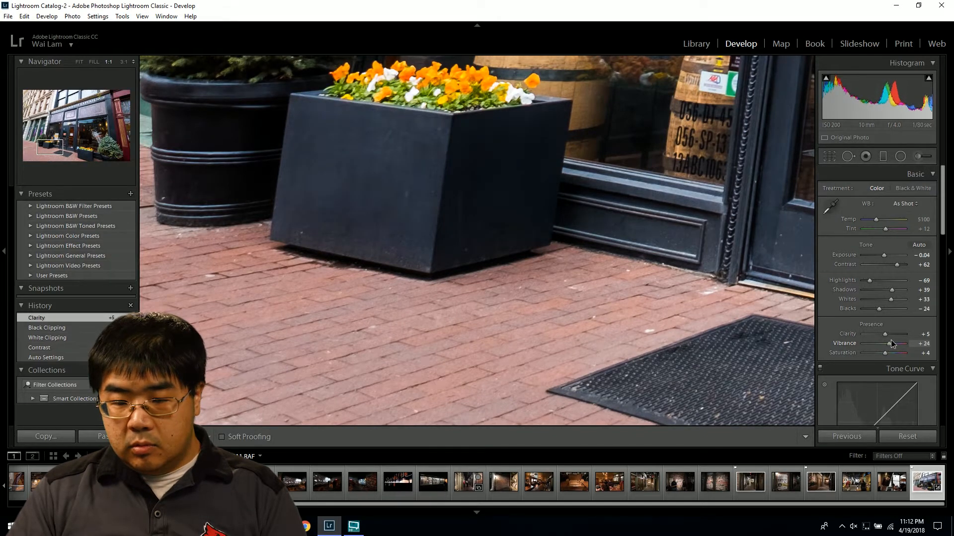
key(ctrl+z)
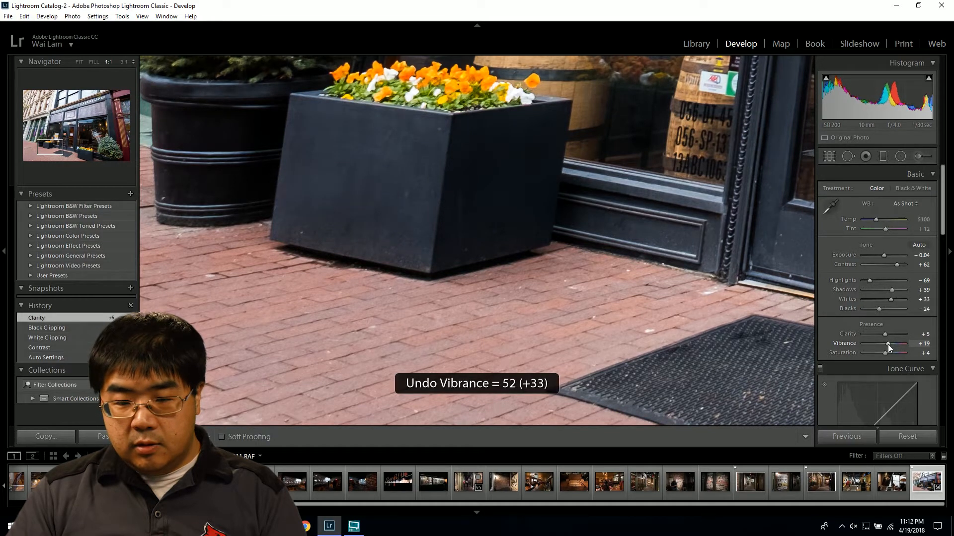
drag(894, 343, 887, 351)
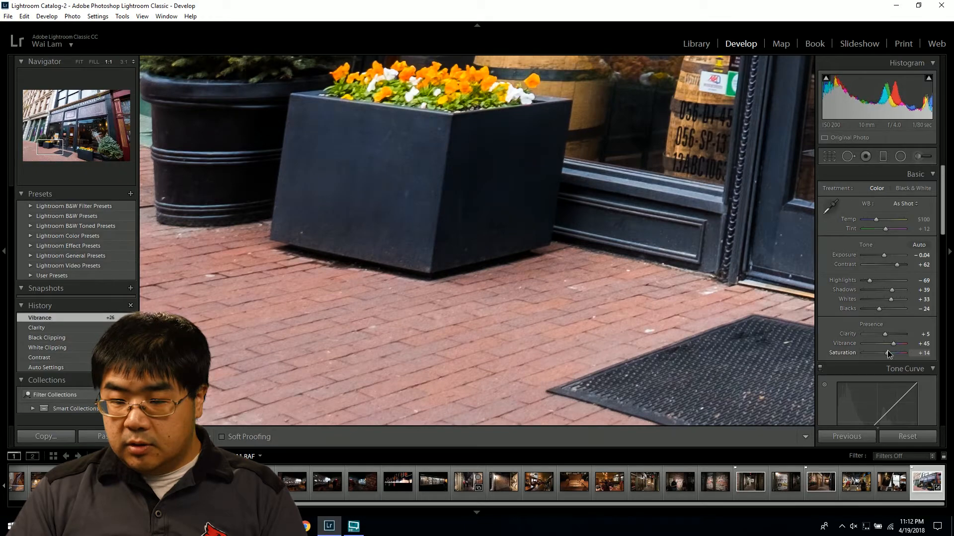
Undo the saturation increase, fit the whole photo in view, and try saturations of +12, +2 and 0
key(ctrl+z)
click(604, 328)
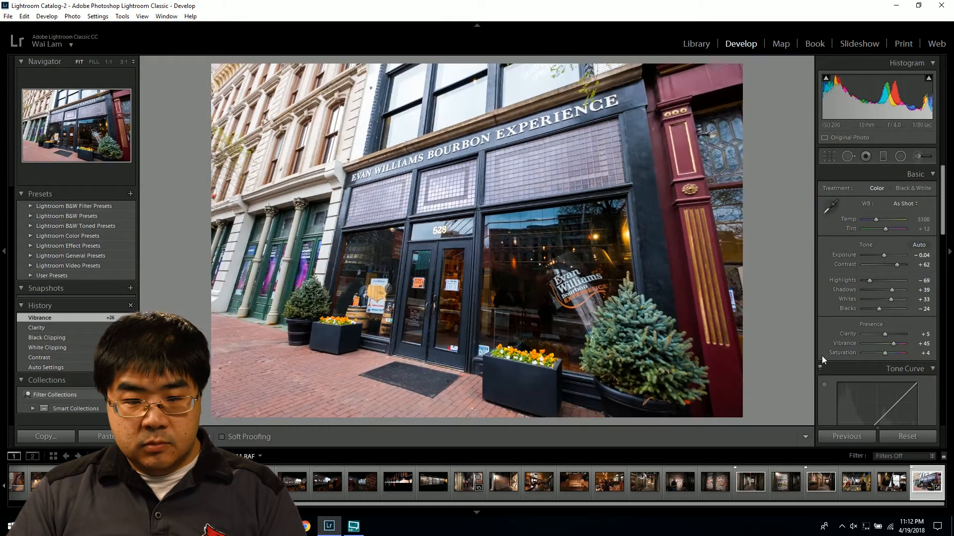
drag(884, 353, 882, 355)
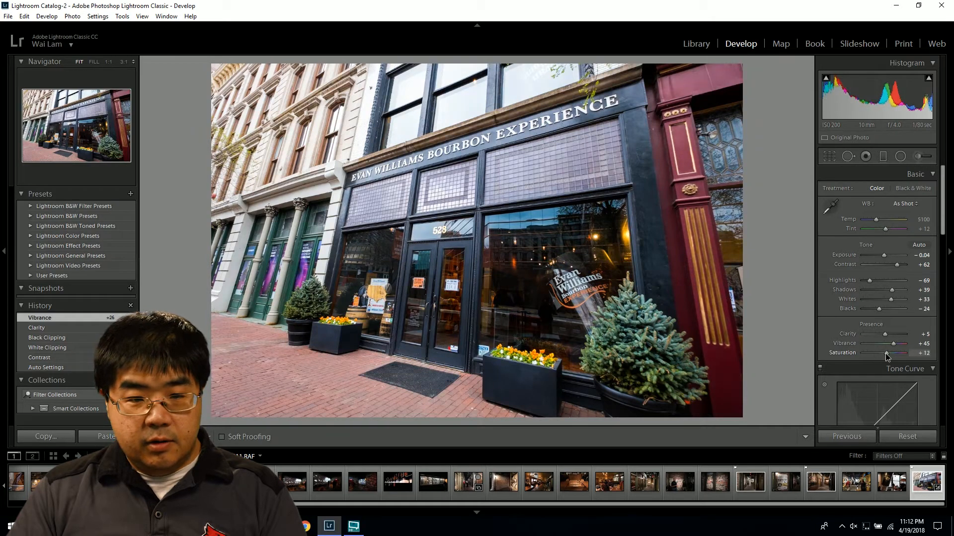
key(ctrl+z)
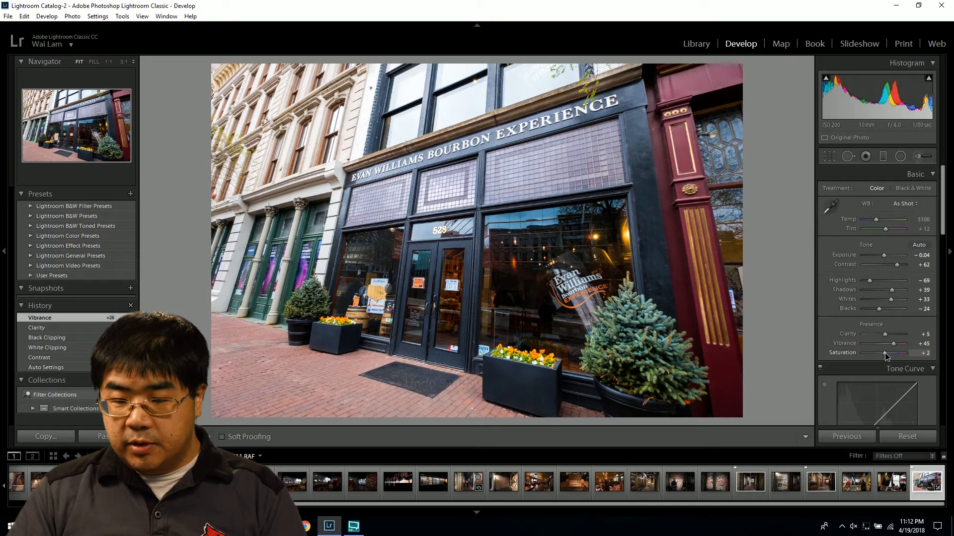
click(887, 353)
double_click(884, 353)
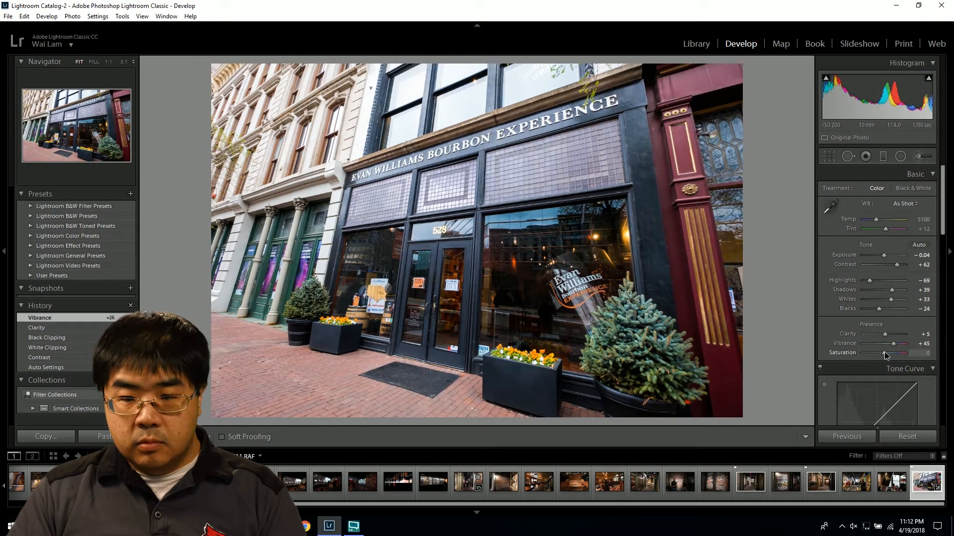
Try a saturation of +36 on the storefront, undo it, and set the saturation to +21
drag(885, 353, 893, 355)
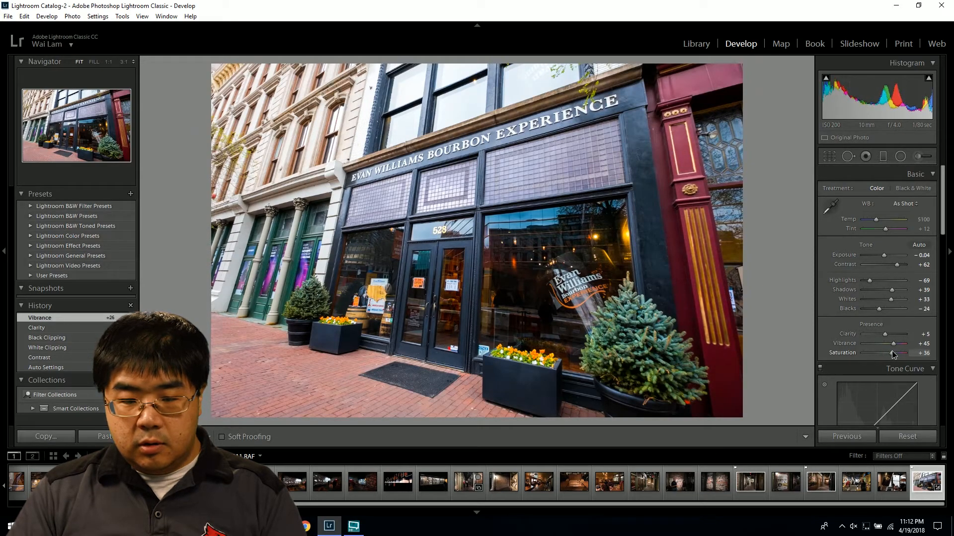
key(ctrl+z)
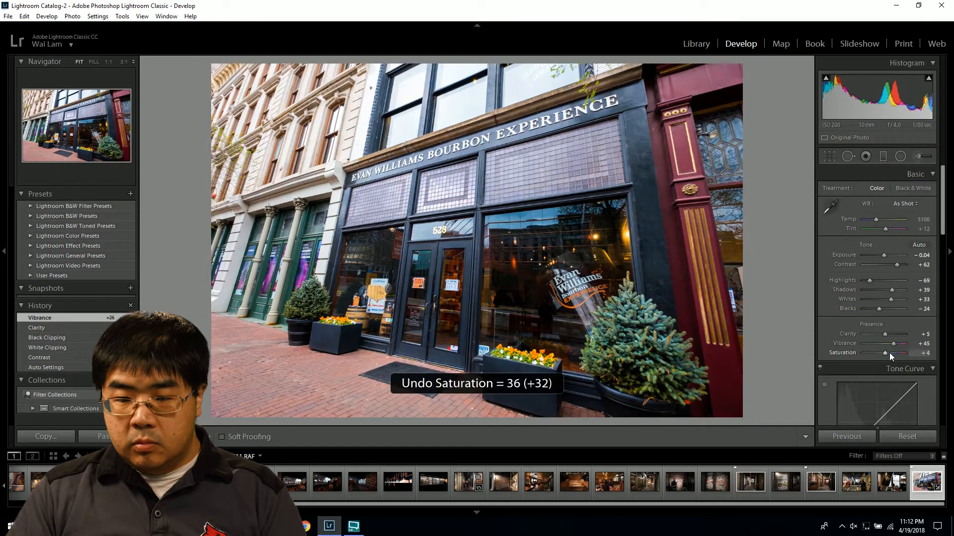
drag(889, 352, 890, 353)
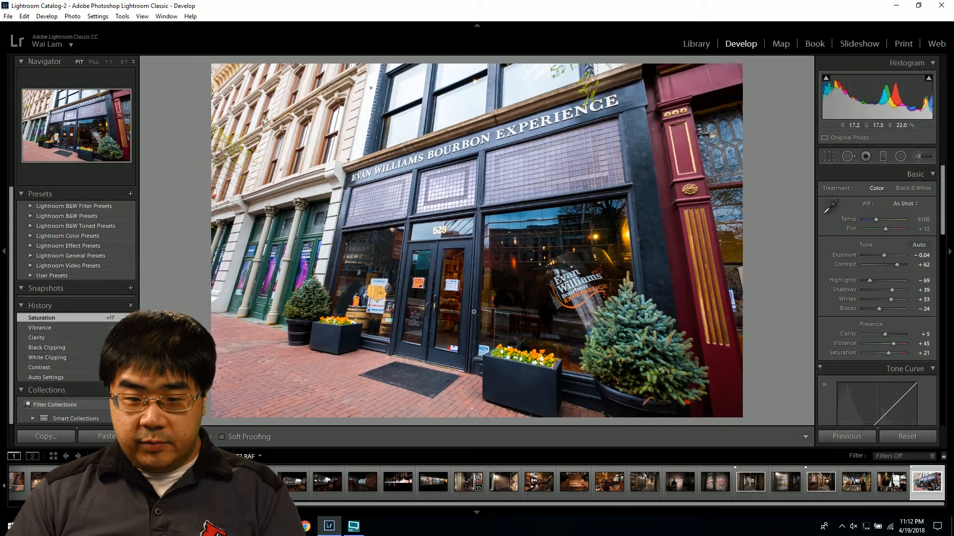
Compare the photo before and after in the left/right layouts, inspecting the doors at 1:1 in the split view
key(y)
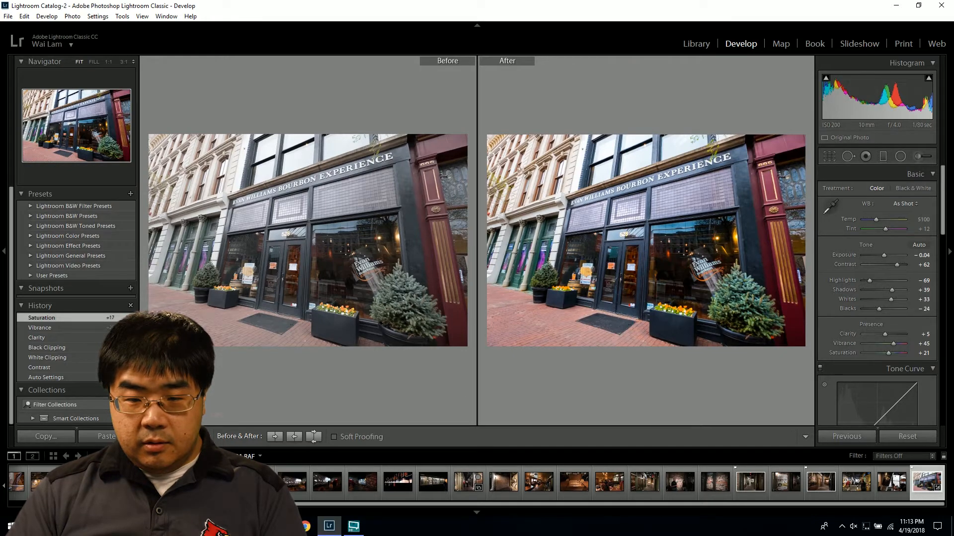
click(456, 324)
click(458, 314)
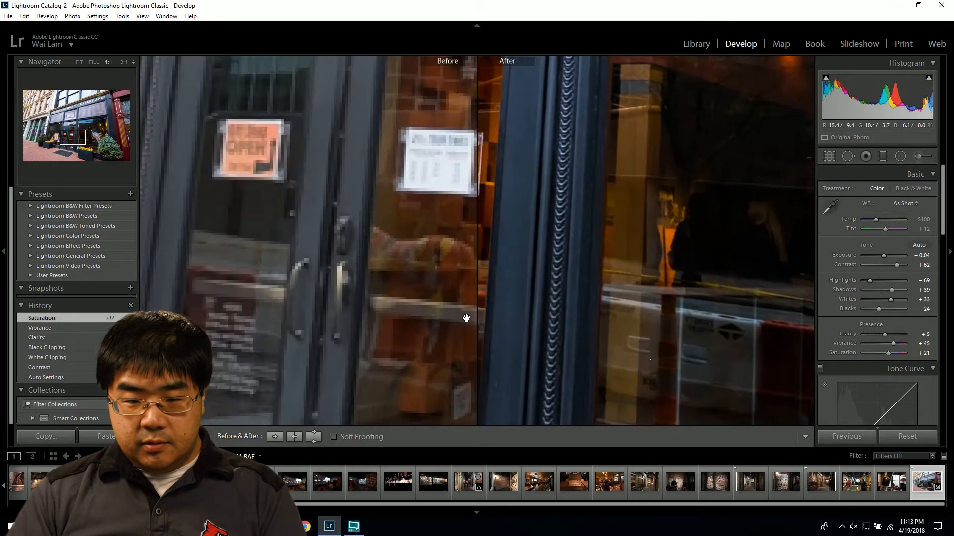
drag(514, 315, 529, 358)
click(437, 351)
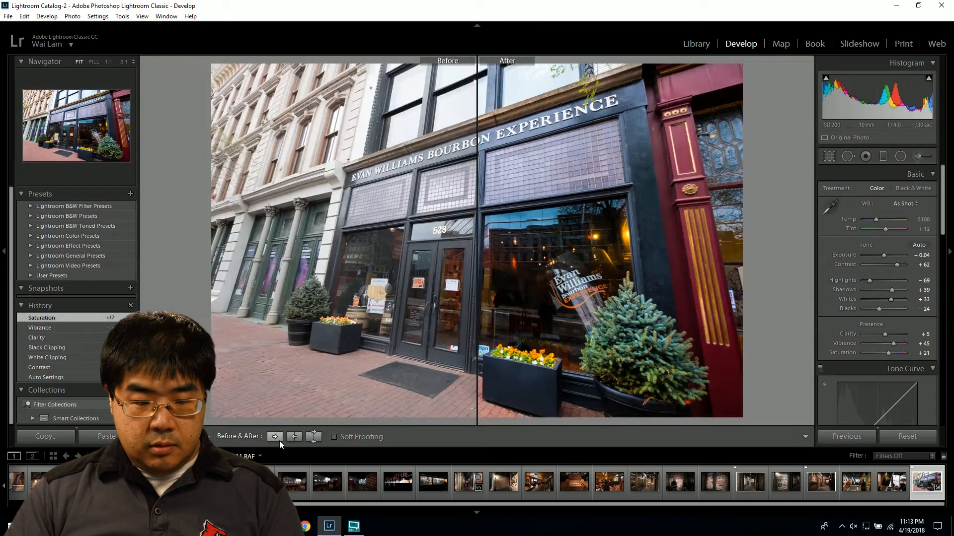
Compare the photo in the top/bottom before-and-after layouts, and return to the single view
click(198, 437)
click(198, 437)
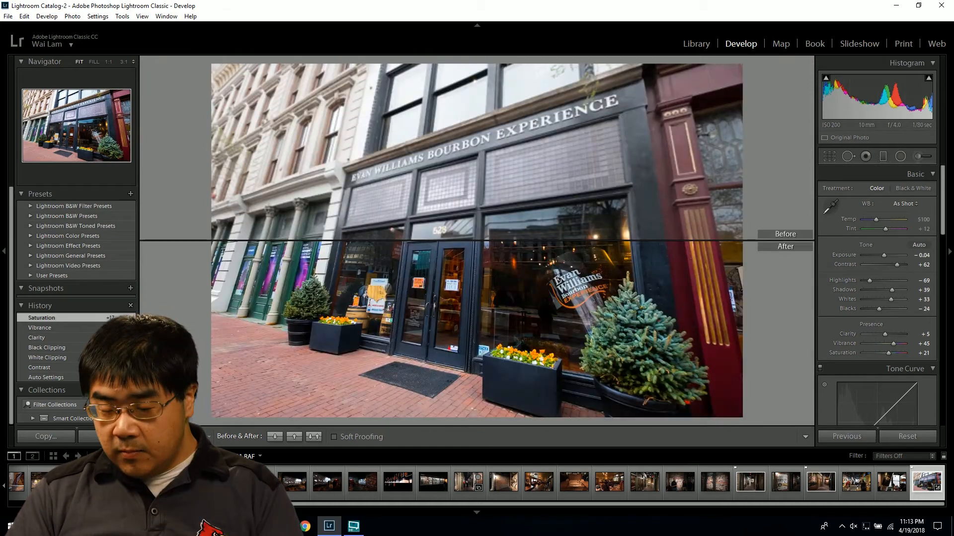
click(198, 436)
click(152, 437)
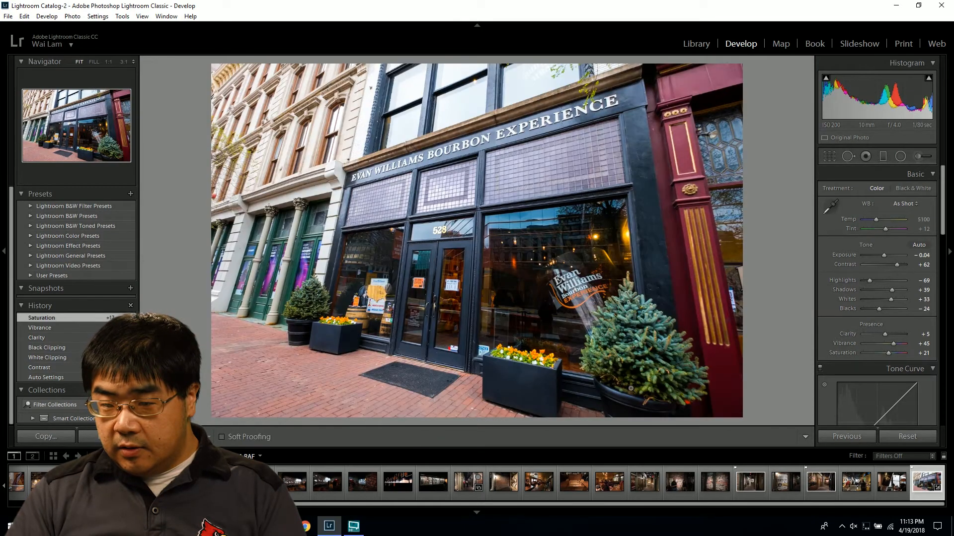
Try adjustments to the tone curve regions, undo the unwanted ones, and set Lights to +5
scroll(873, 330, down, 3)
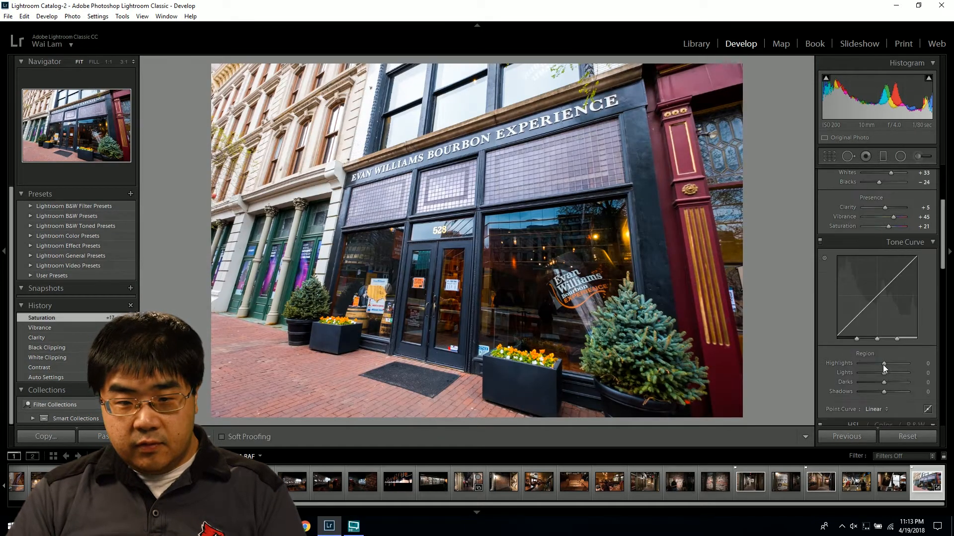
drag(883, 363, 881, 382)
key(ctrl+z)
key(ctrl+z)
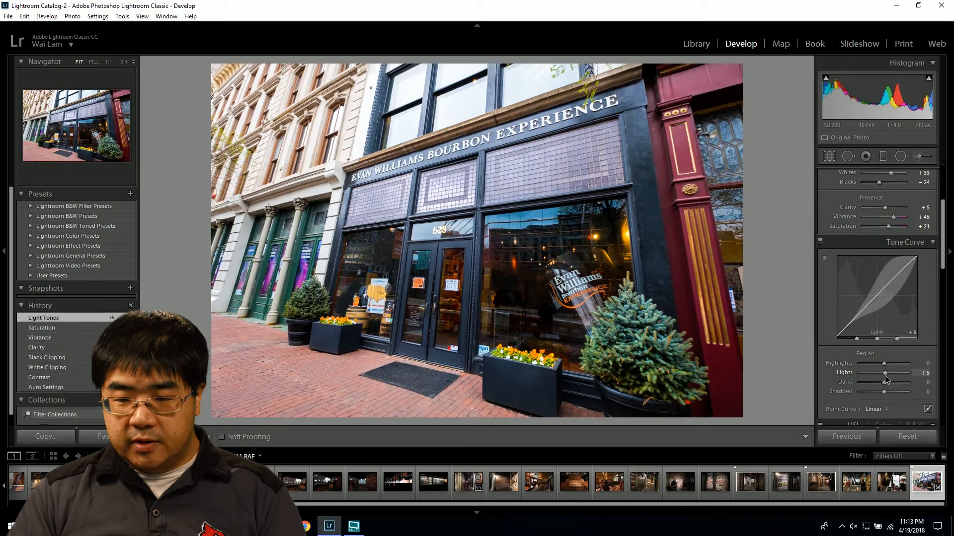
Set the tone curve's Darks to -11, and try Shadows at -18 before undoing it
drag(884, 376, 877, 395)
key(ctrl+z)
key(ctrl+z)
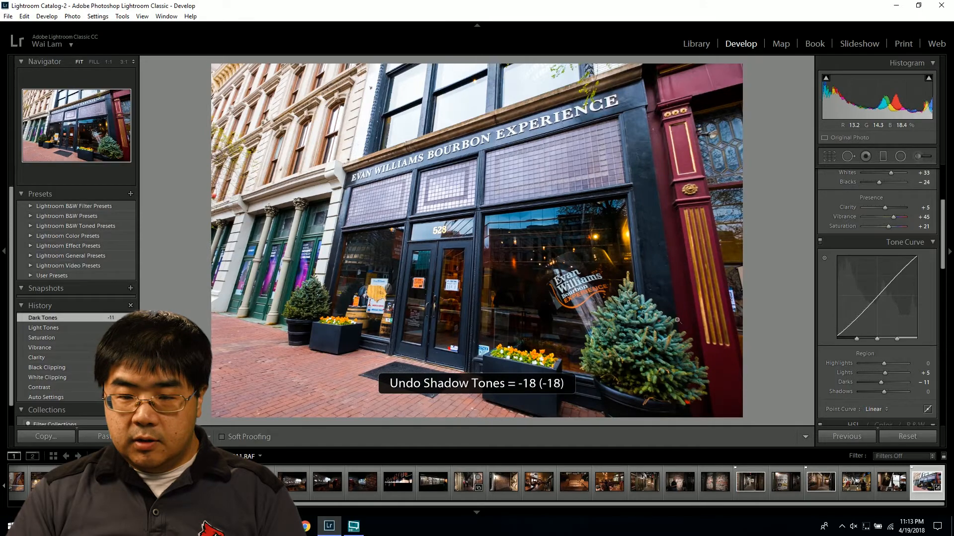
click(660, 273)
click(655, 267)
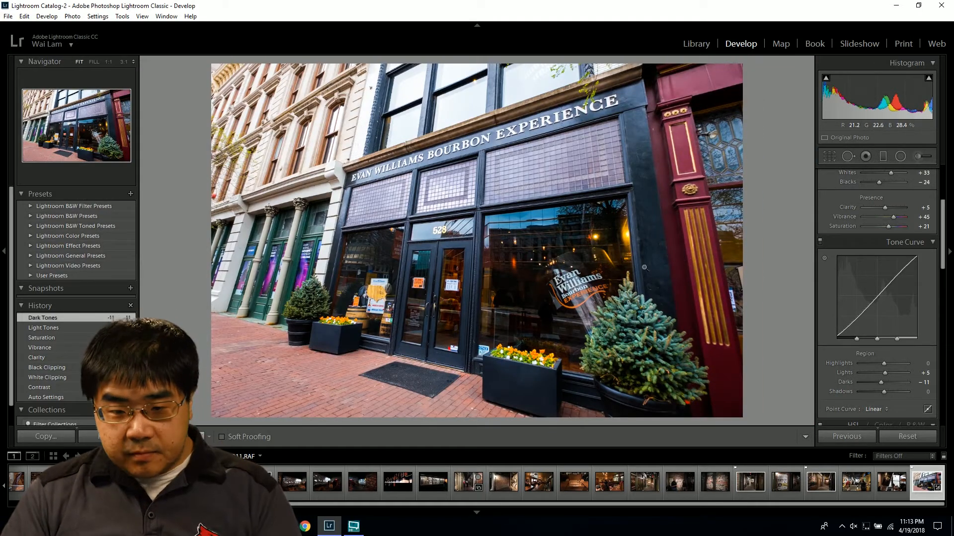
Shift the brick pavement's hue to Red -16 and Orange -8 with targeted adjustment, and compare it with the Dark Tones history state
scroll(827, 381, down, 5)
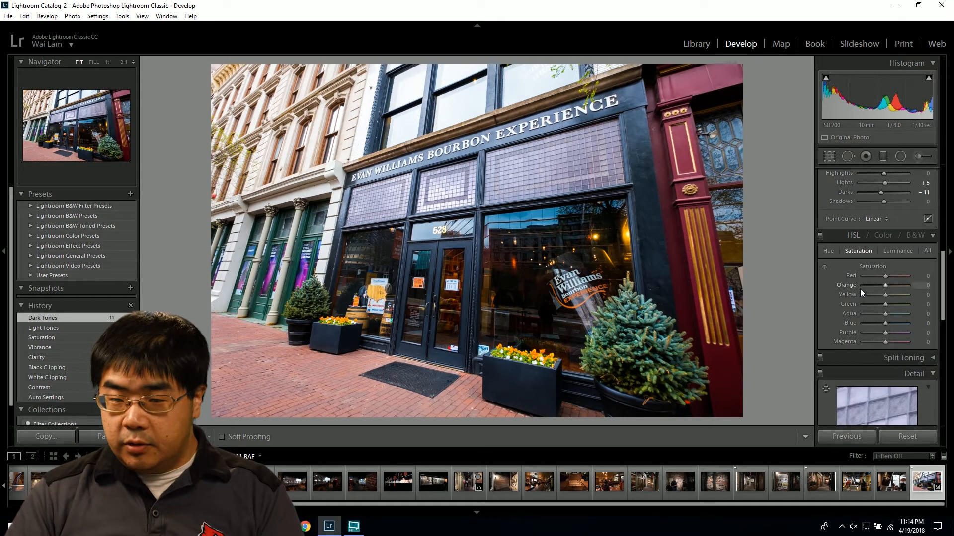
click(828, 251)
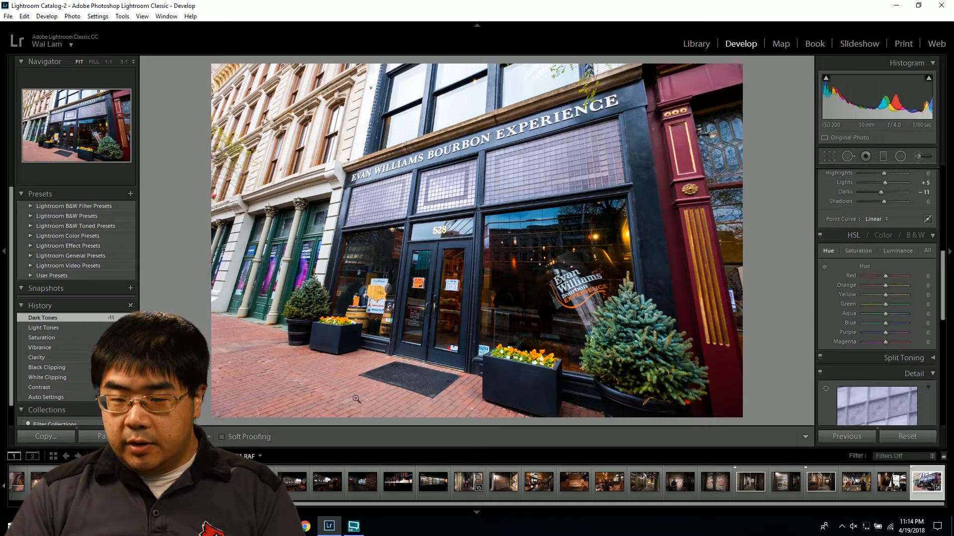
click(823, 267)
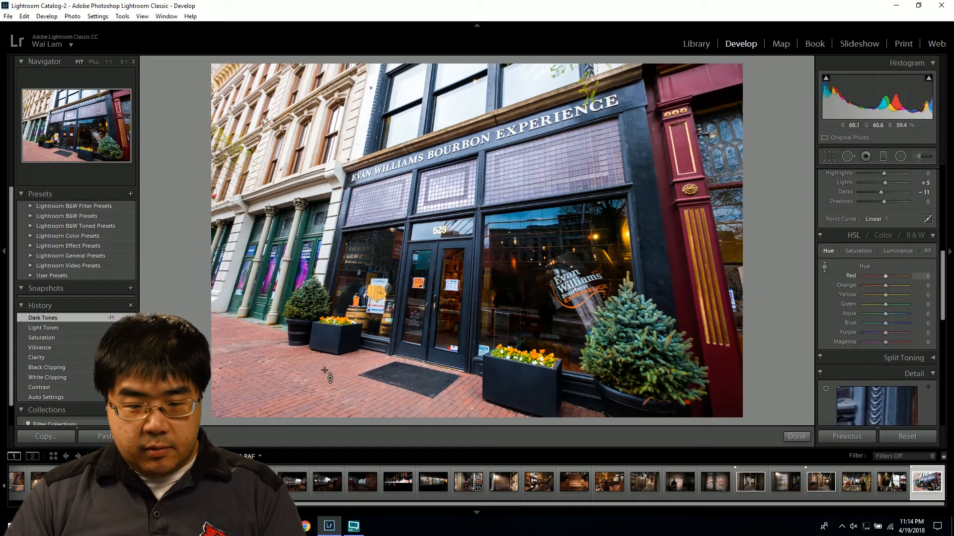
drag(318, 373, 318, 400)
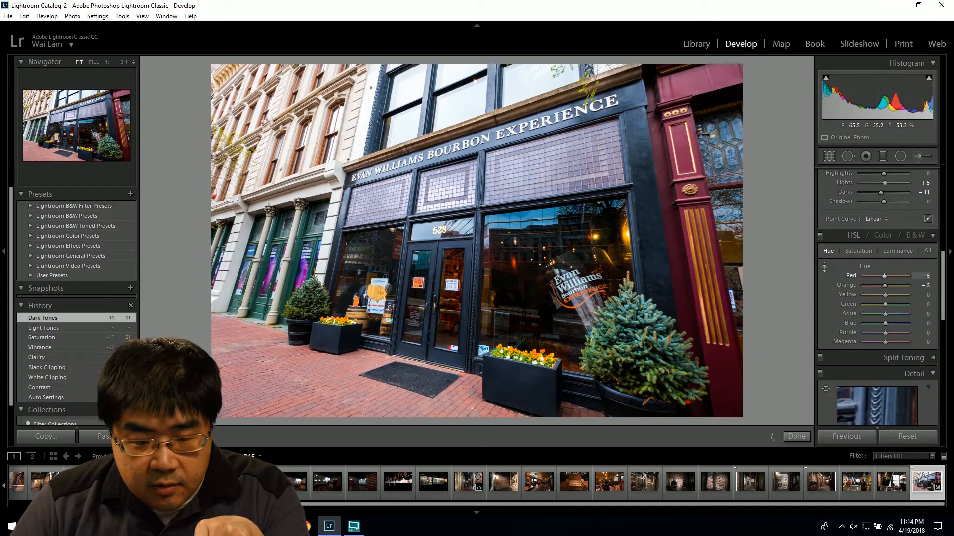
drag(318, 405, 318, 388)
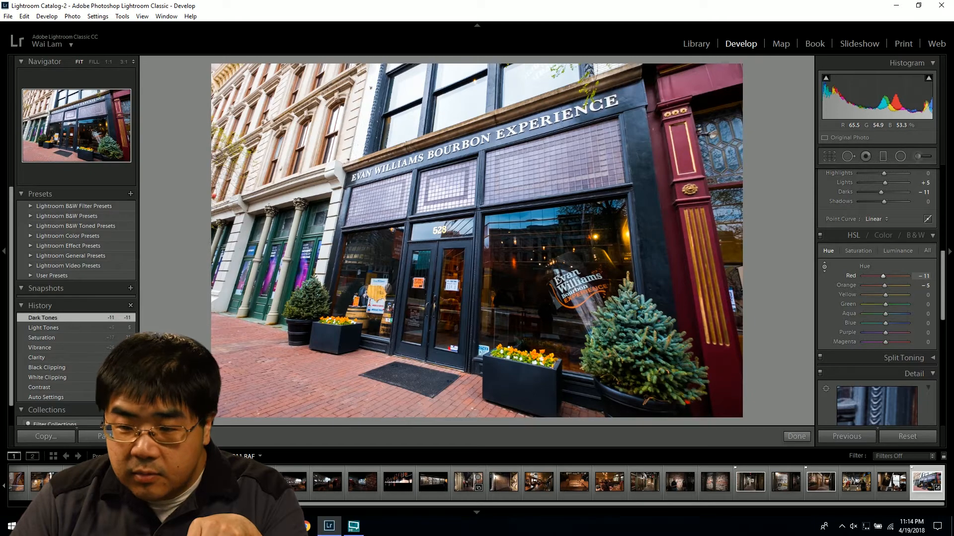
drag(318, 390, 317, 395)
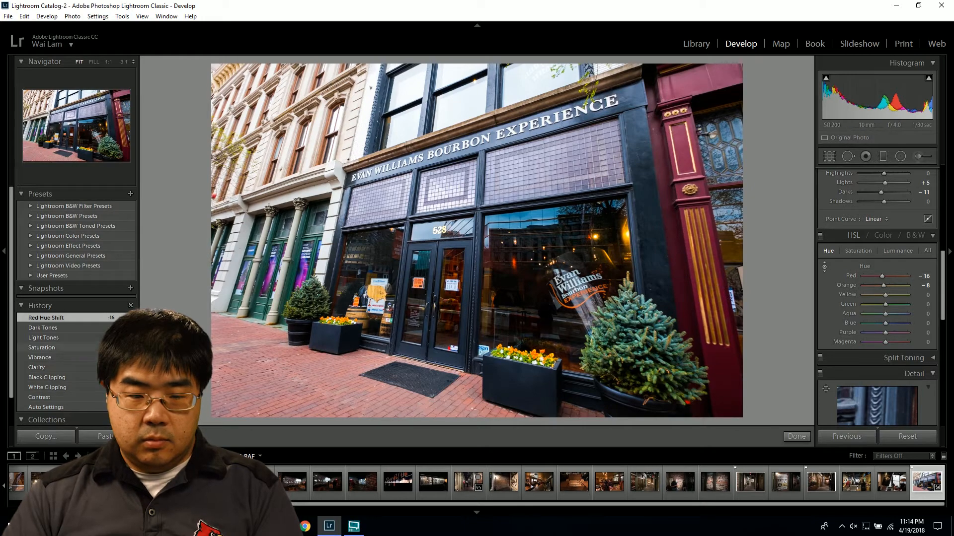
click(94, 328)
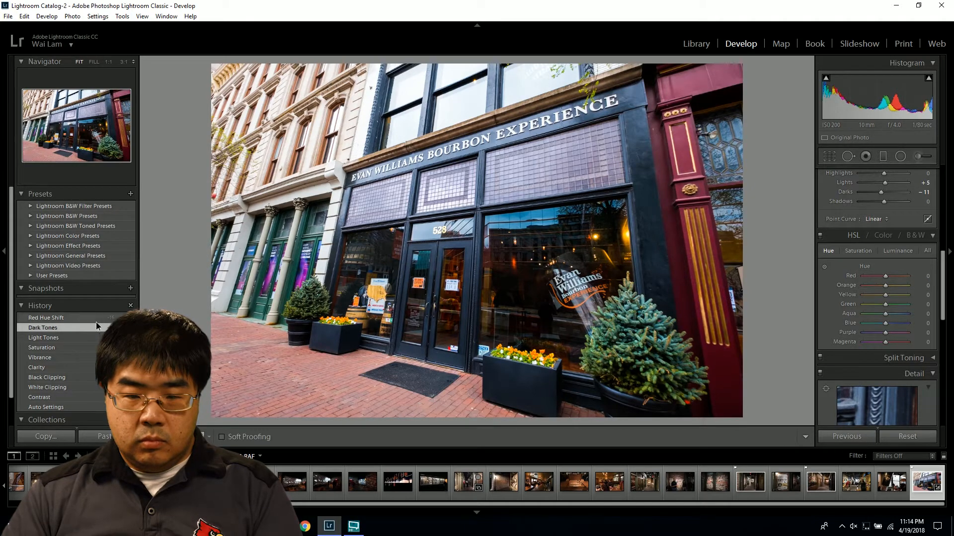
click(96, 321)
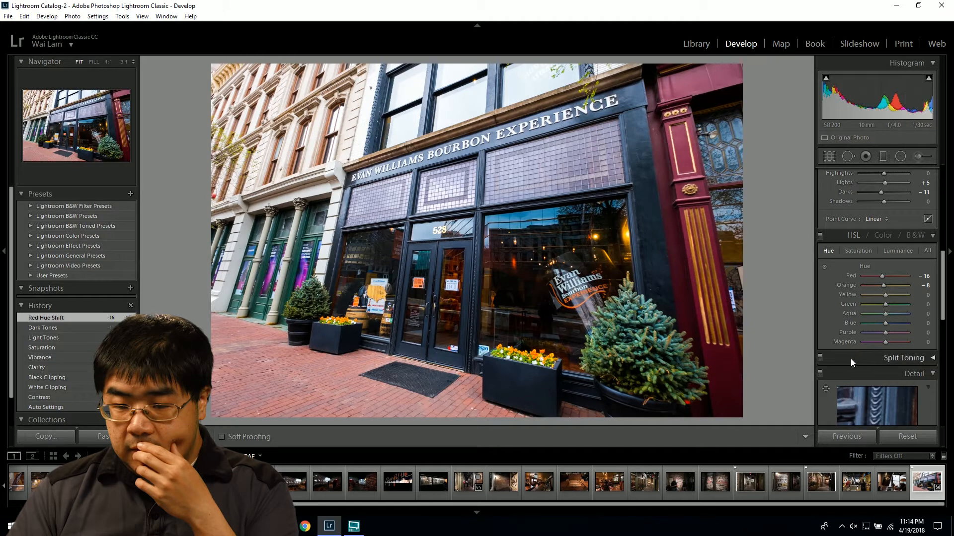
Center the Detail preview on the street number above the doors at a magnified view
scroll(824, 390, down, 3)
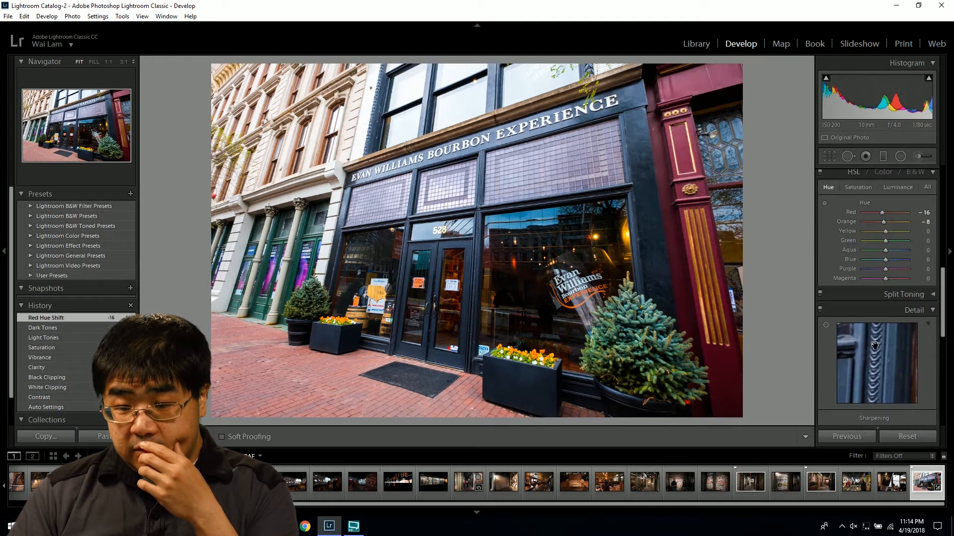
click(866, 362)
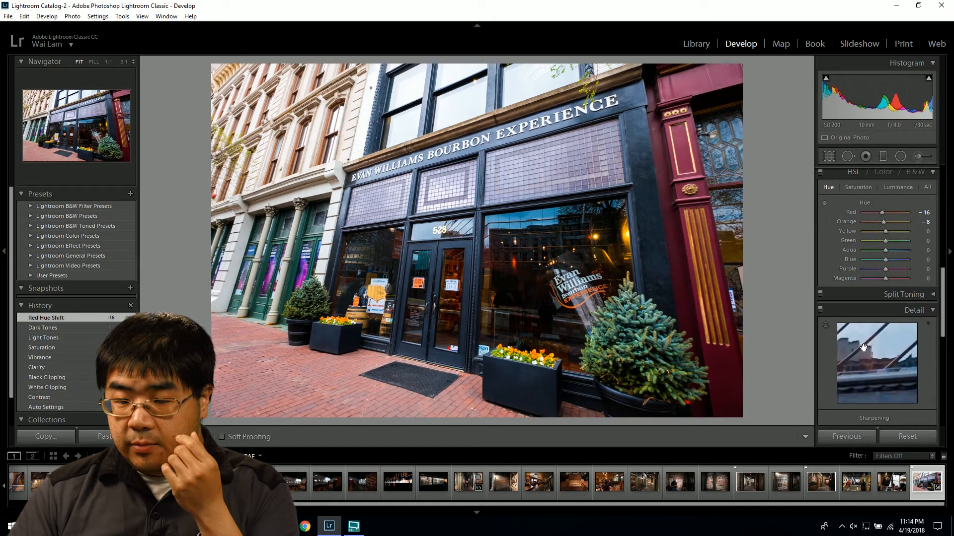
click(873, 368)
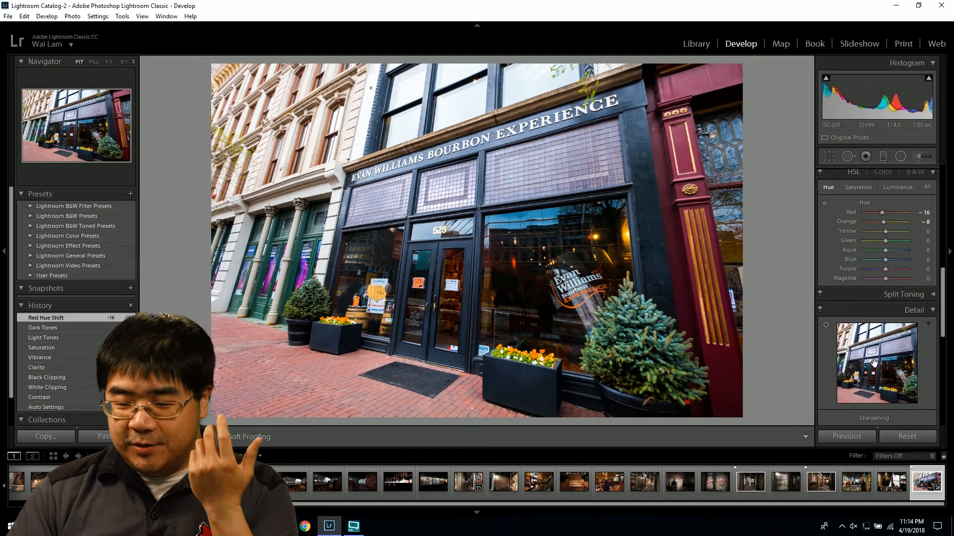
click(871, 358)
drag(871, 357, 819, 384)
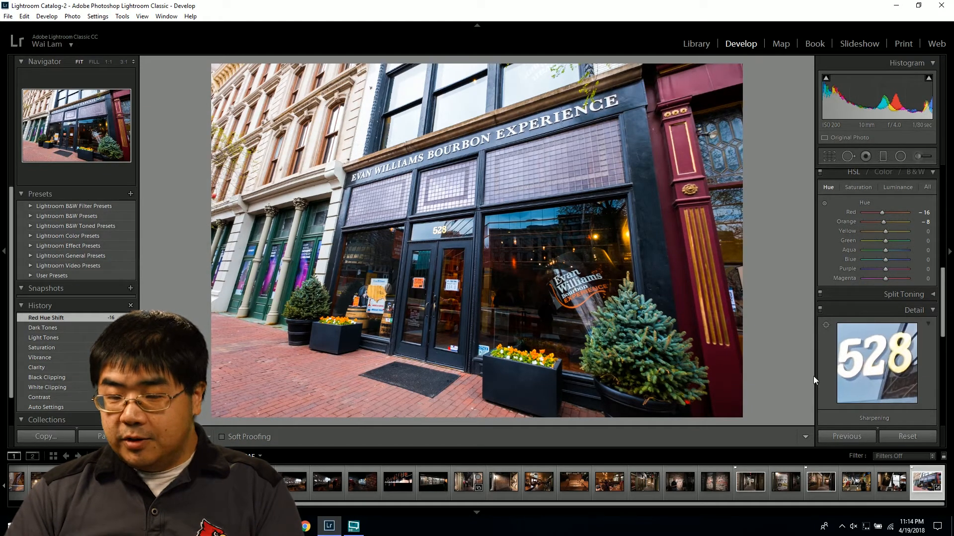
Set the sharpening to Amount 32, Radius 1.2, Detail 32 and Masking 50, checking the effect in the mask preview
scroll(827, 367, down, 4)
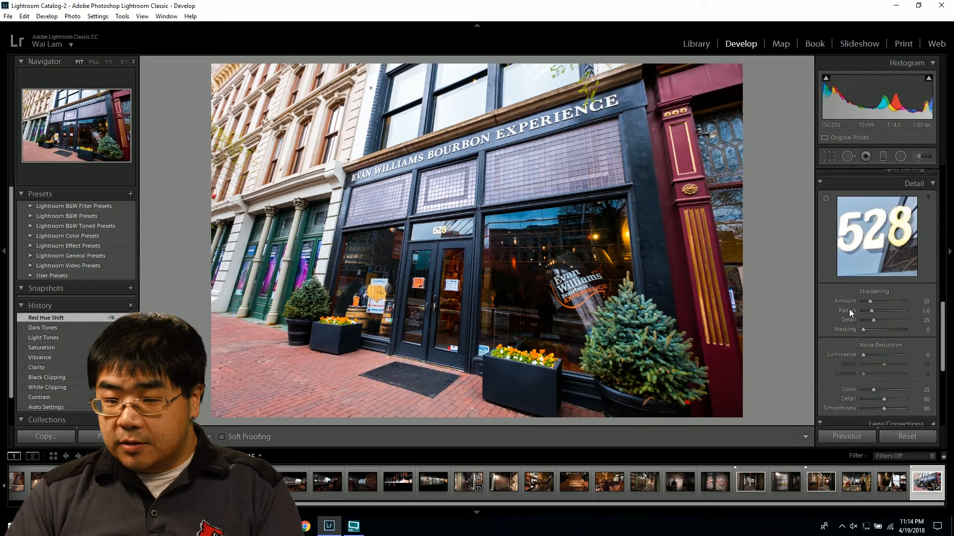
drag(870, 300, 869, 304)
key(alt)
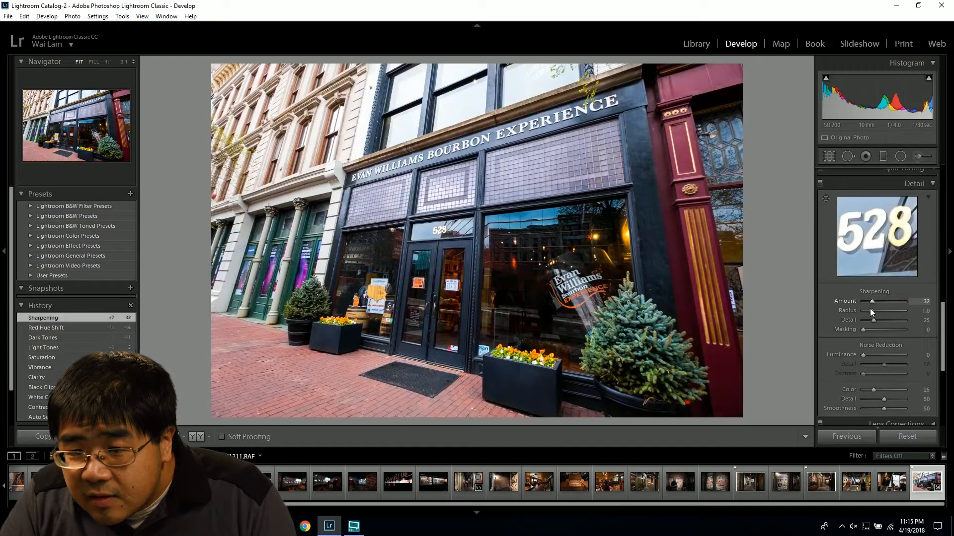
key(alt)
mouse_move(873, 312)
mouse_down()
mouse_move(872, 330)
mouse_move(888, 332)
mouse_move(871, 329)
mouse_move(883, 326)
mouse_up()
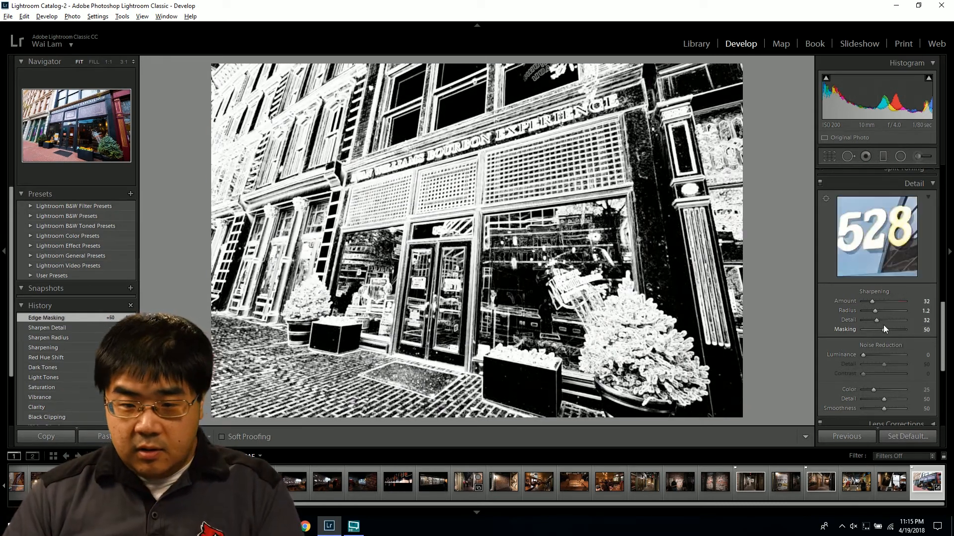
Compare the sharpened photo with the original in the side-by-side, split and top/bottom before-and-after layouts
key(y)
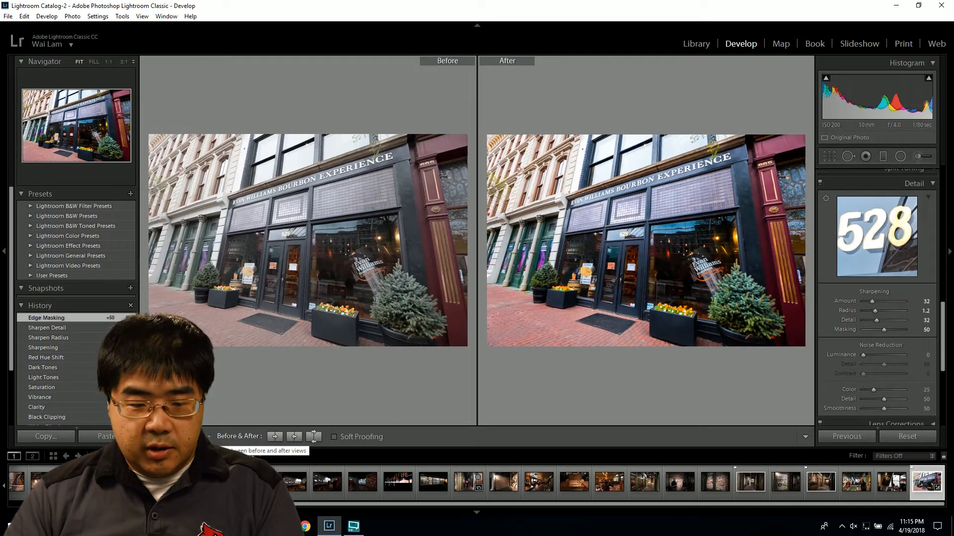
click(198, 437)
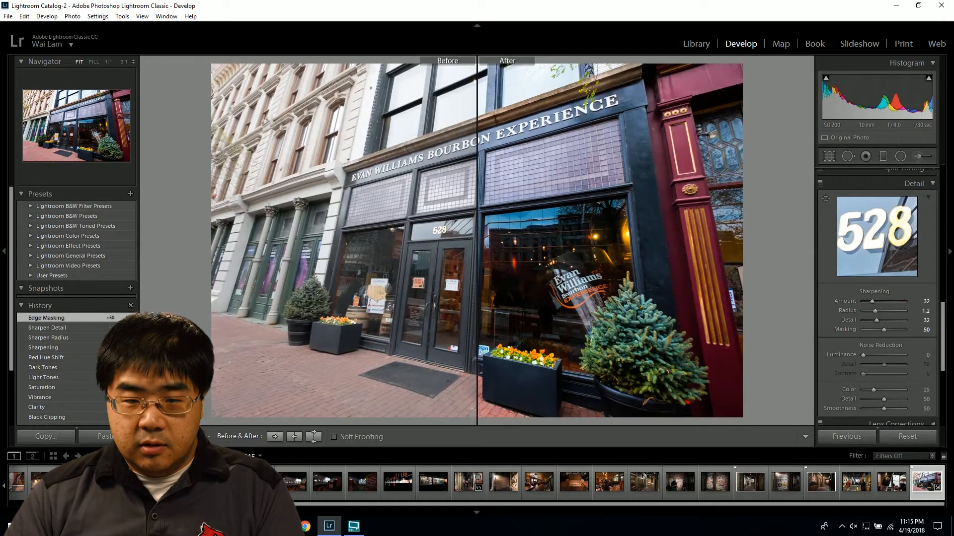
click(198, 436)
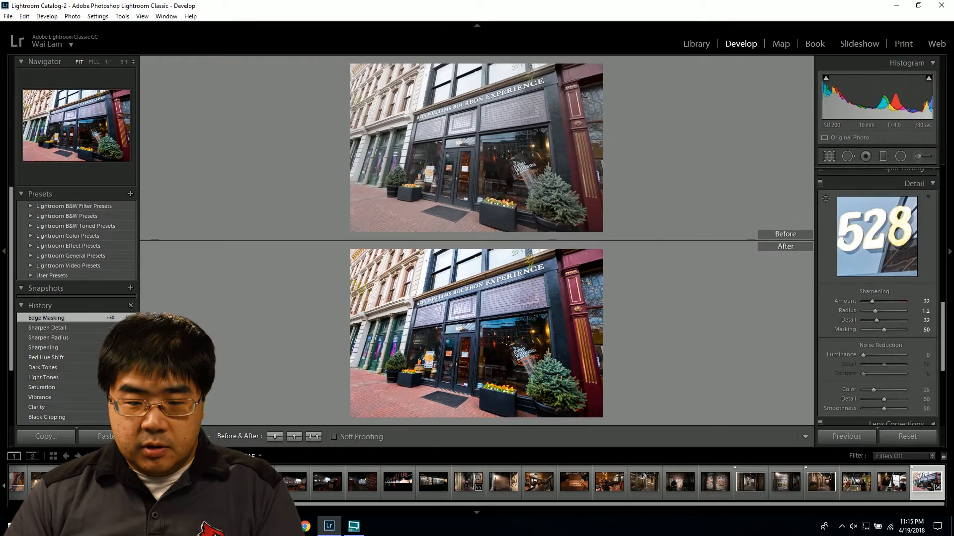
click(198, 437)
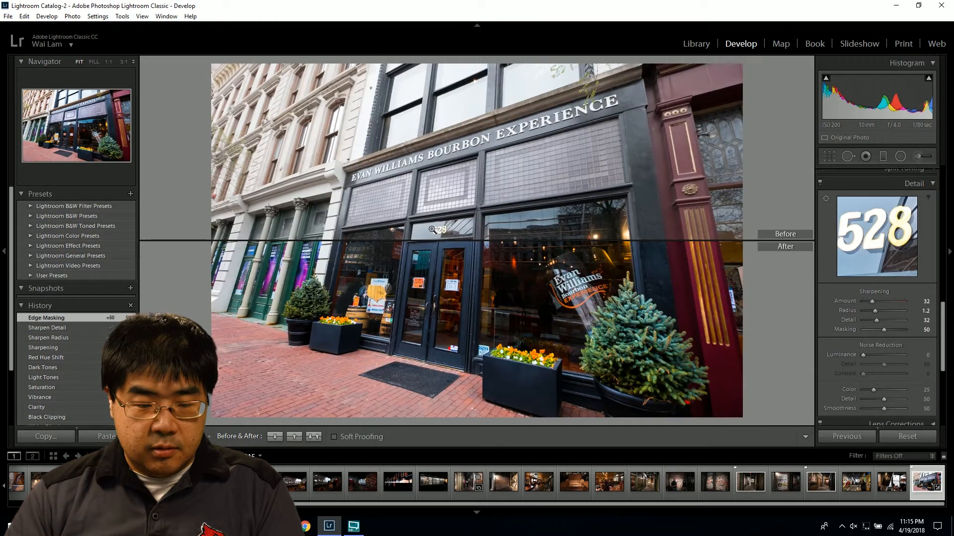
Return from the before-and-after comparison to the single-photo view and look over the vignetting, grain, dehaze and detail settings
drag(432, 230, 337, 367)
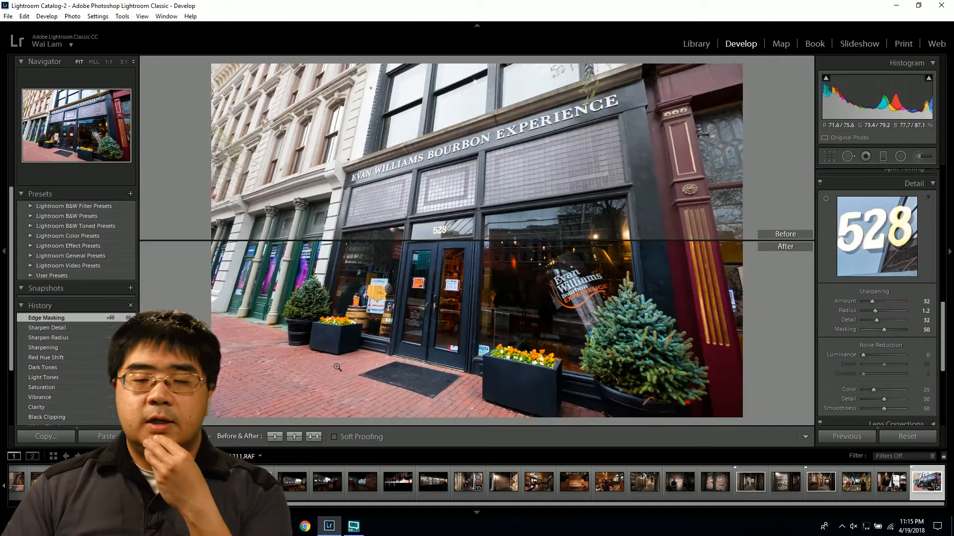
key(d)
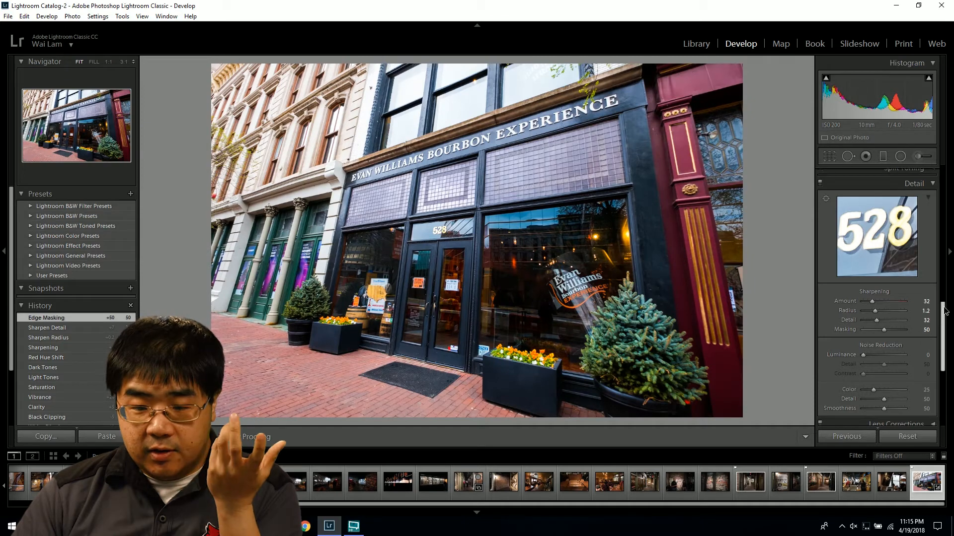
drag(945, 311, 951, 379)
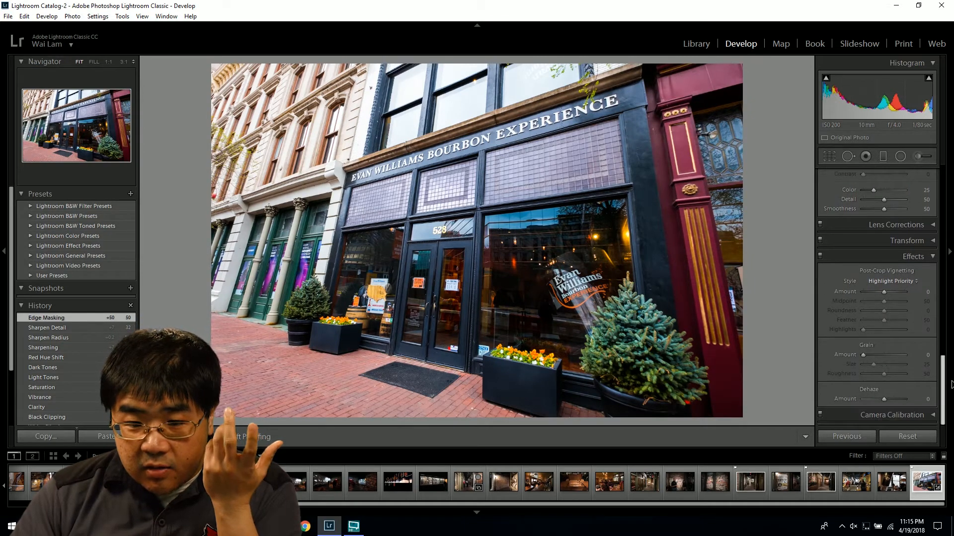
drag(547, 268, 422, 217)
drag(433, 271, 605, 342)
drag(529, 345, 530, 346)
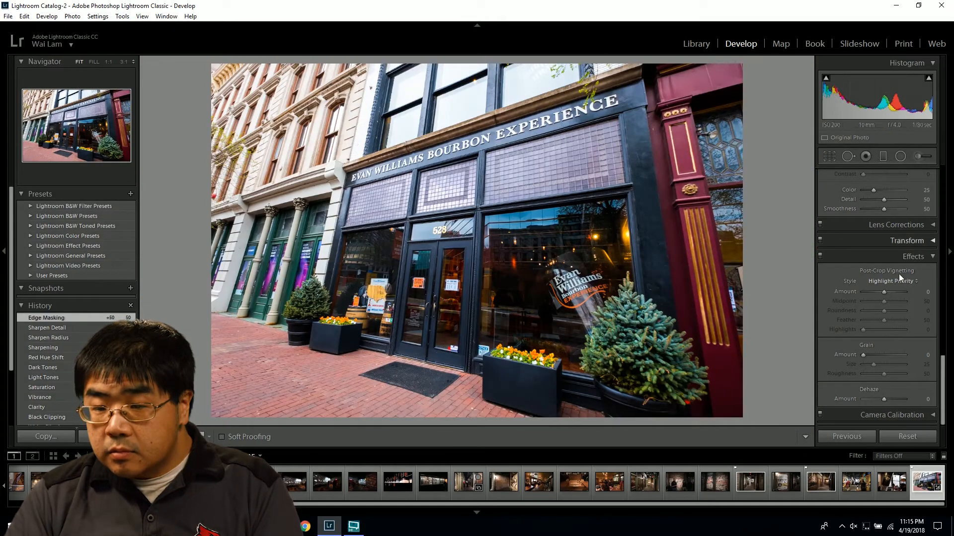
scroll(821, 316, up, 10)
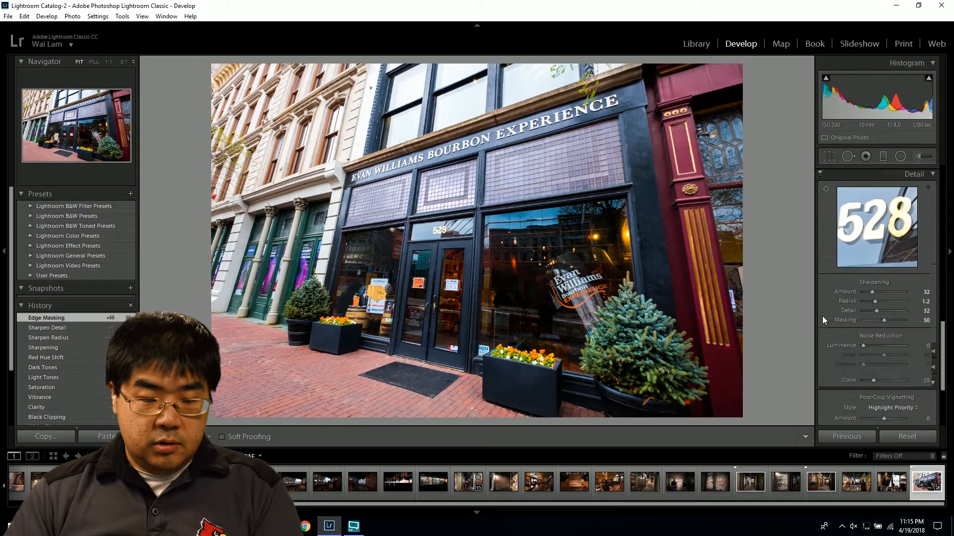
scroll(822, 316, up, 3)
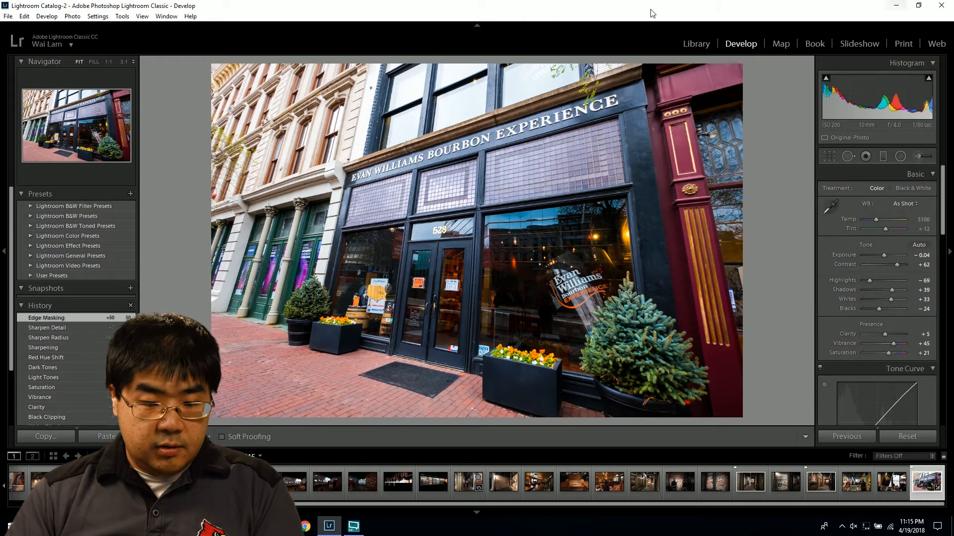
Open the first photo in the library grid, the tipped bourbon glass display, for developing
click(696, 43)
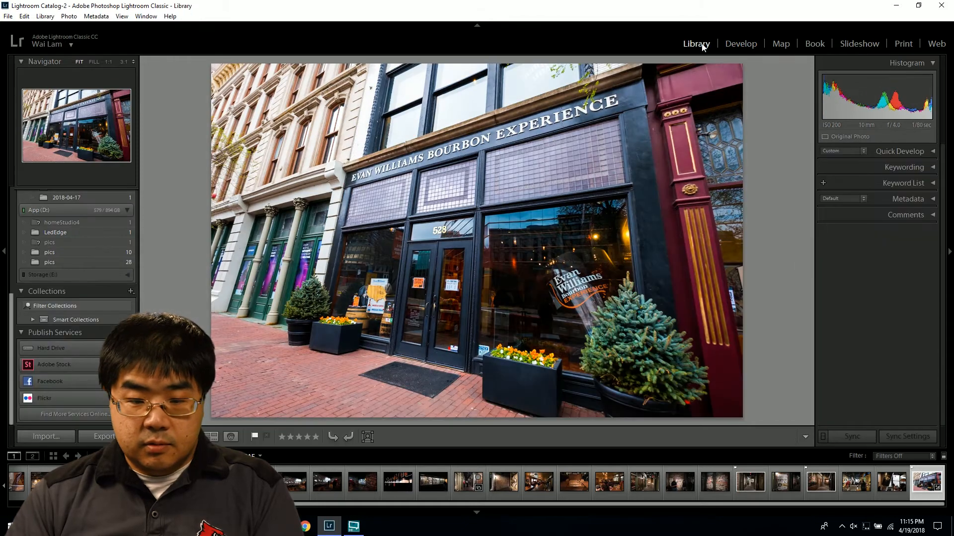
key(g)
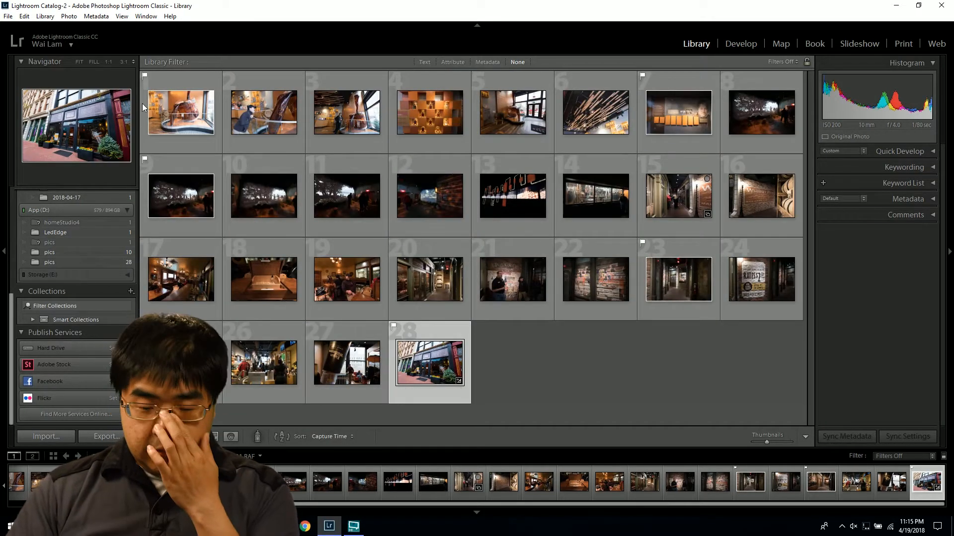
double_click(189, 145)
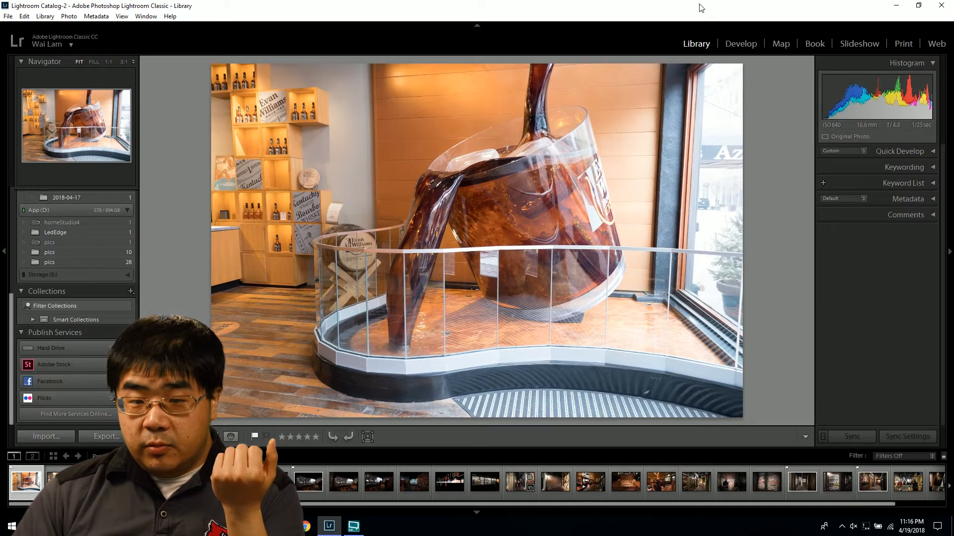
click(740, 44)
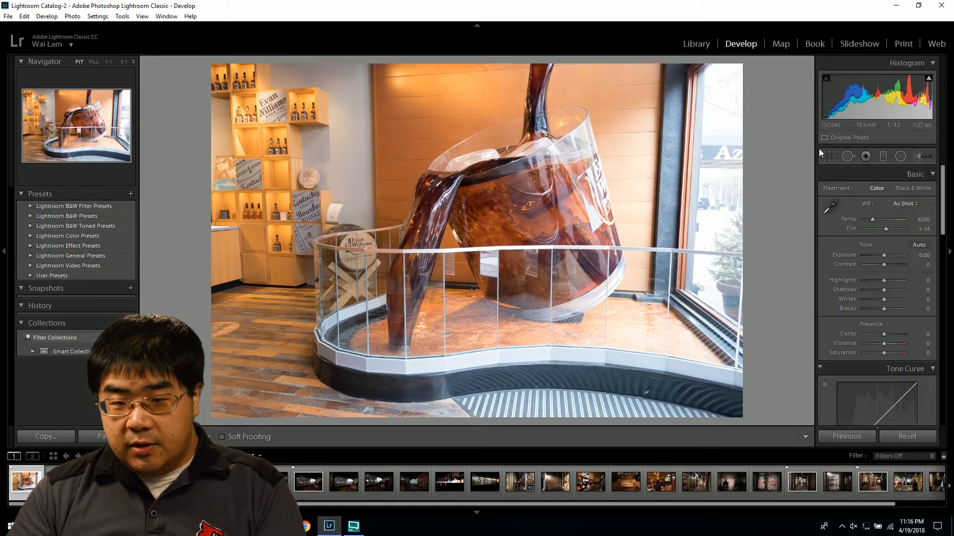
Add a graduated filter from the window towards the shelves with exposure -0.96, and compare it with the Update Graduated Filter history state
click(884, 157)
drag(759, 125, 259, 287)
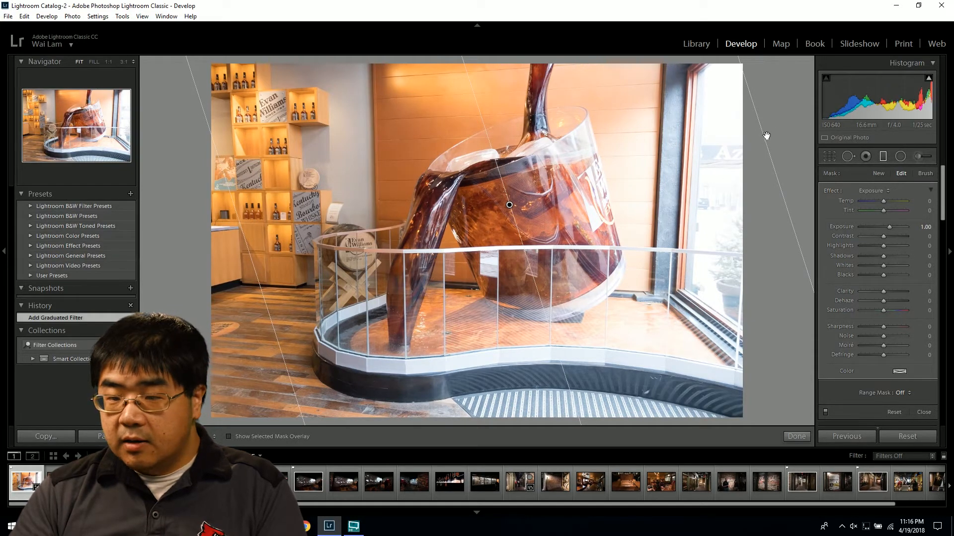
drag(766, 136, 812, 124)
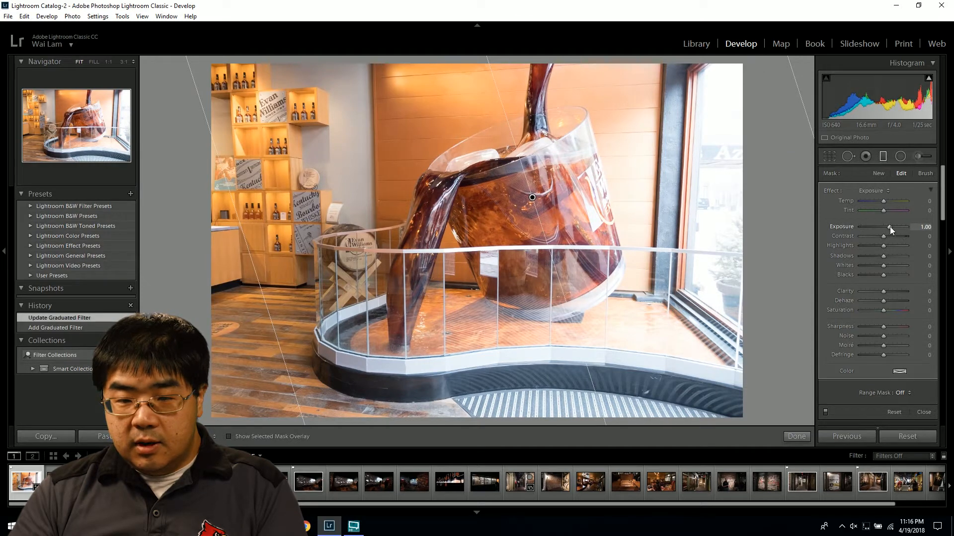
drag(890, 226, 878, 229)
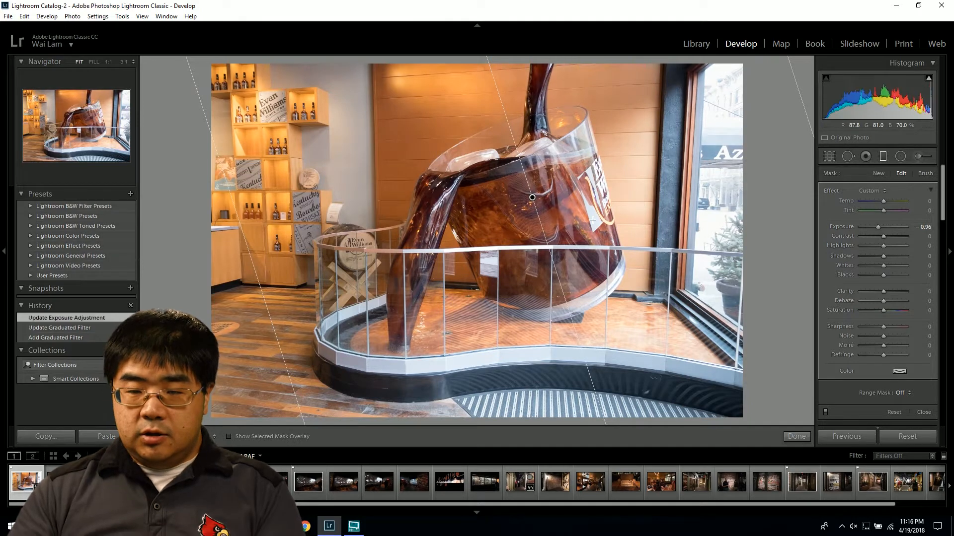
mouse_move(531, 197)
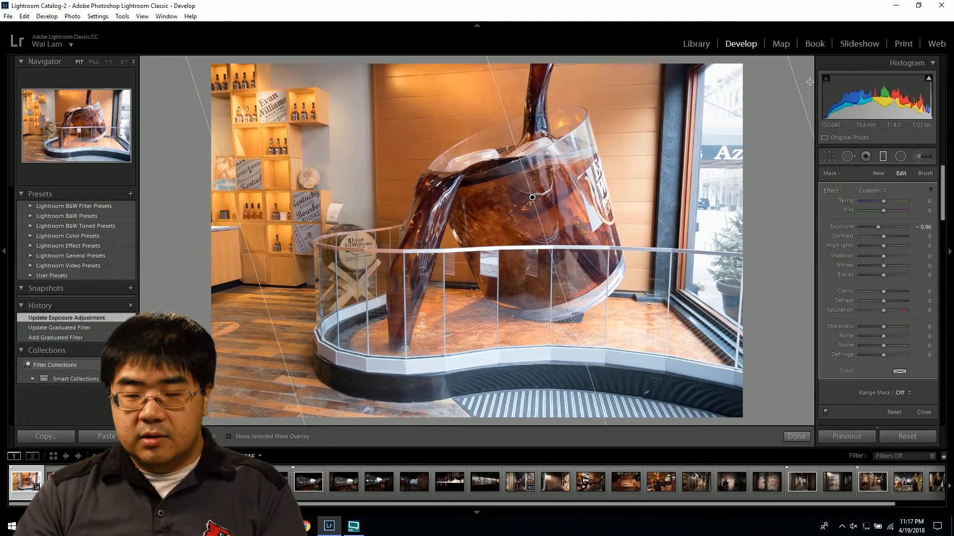
click(888, 154)
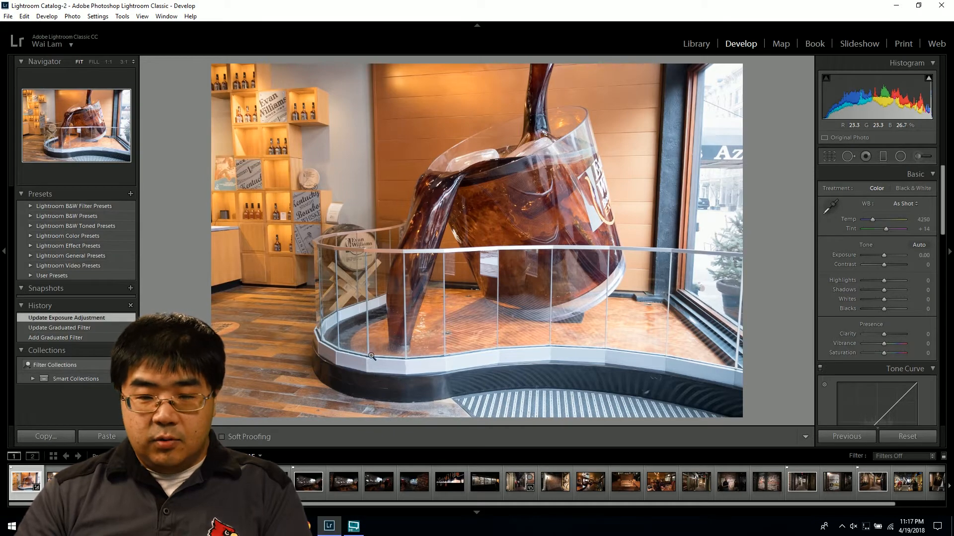
click(74, 327)
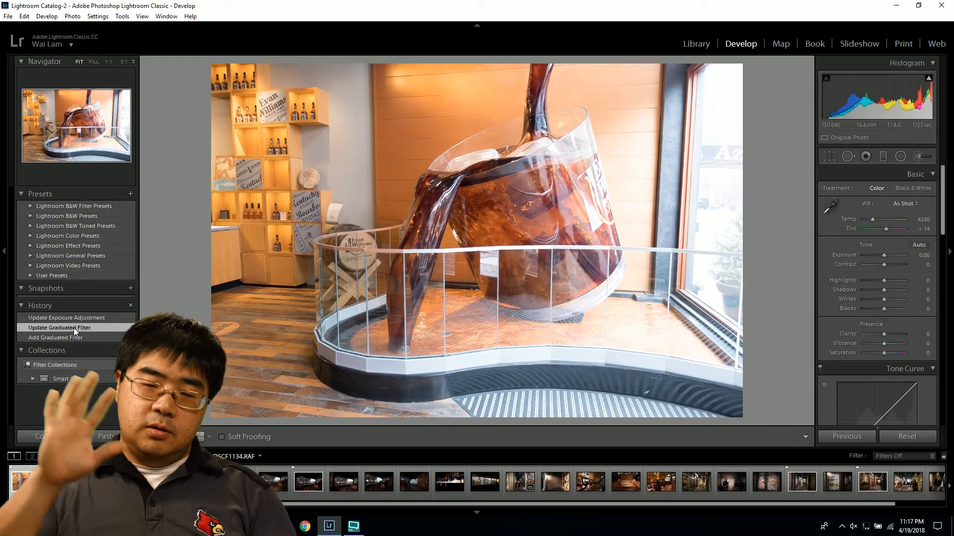
click(74, 319)
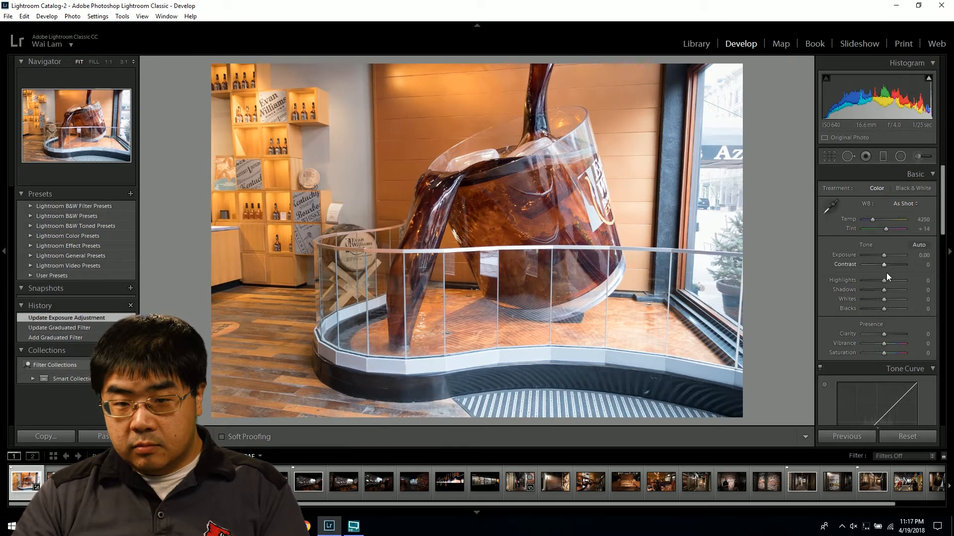
Apply the automatic tone settings to the bourbon glass photo and reset its exposure to 0.00
click(920, 244)
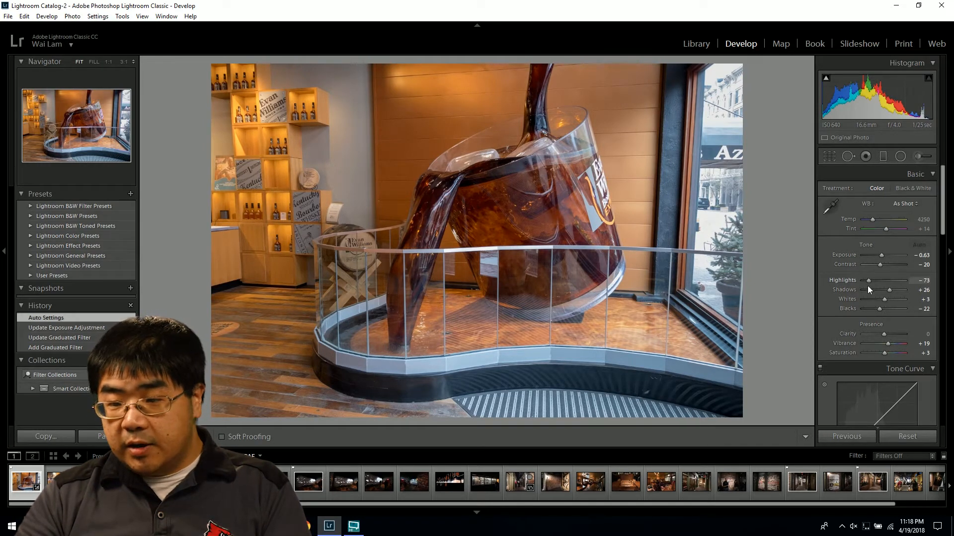
drag(882, 255, 884, 257)
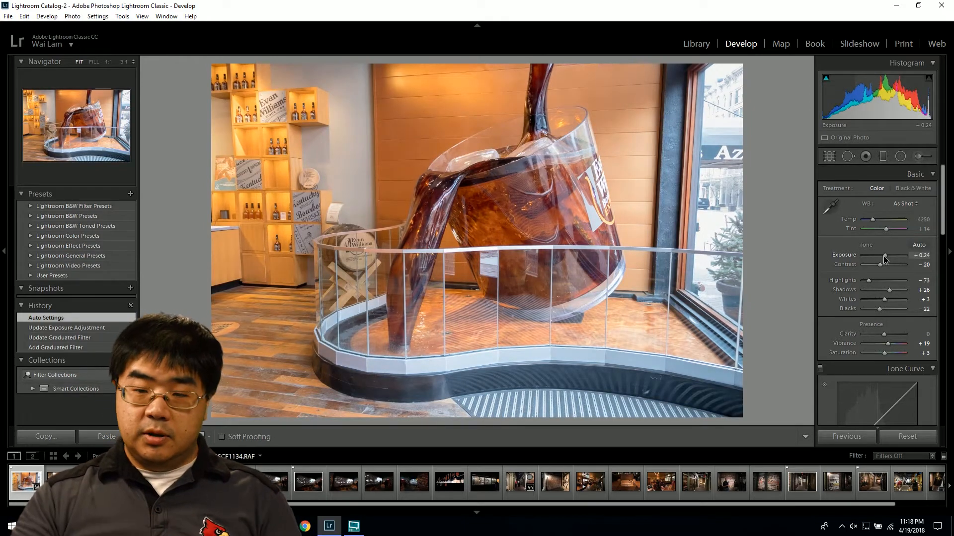
double_click(885, 257)
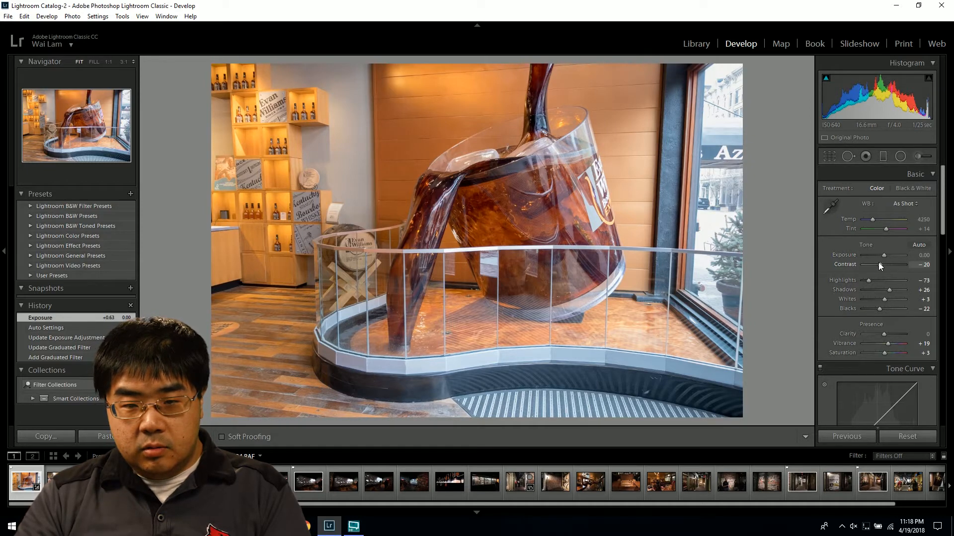
Try raising Contrast to +43 and Clarity to +67 to judge their effect, undoing each trial change
drag(878, 263, 892, 261)
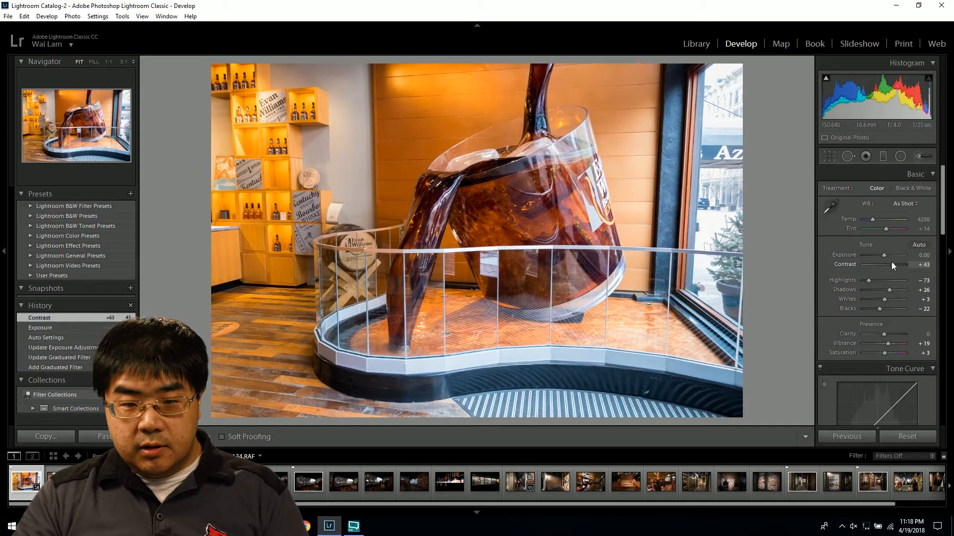
key(ctrl+z)
drag(885, 334, 900, 336)
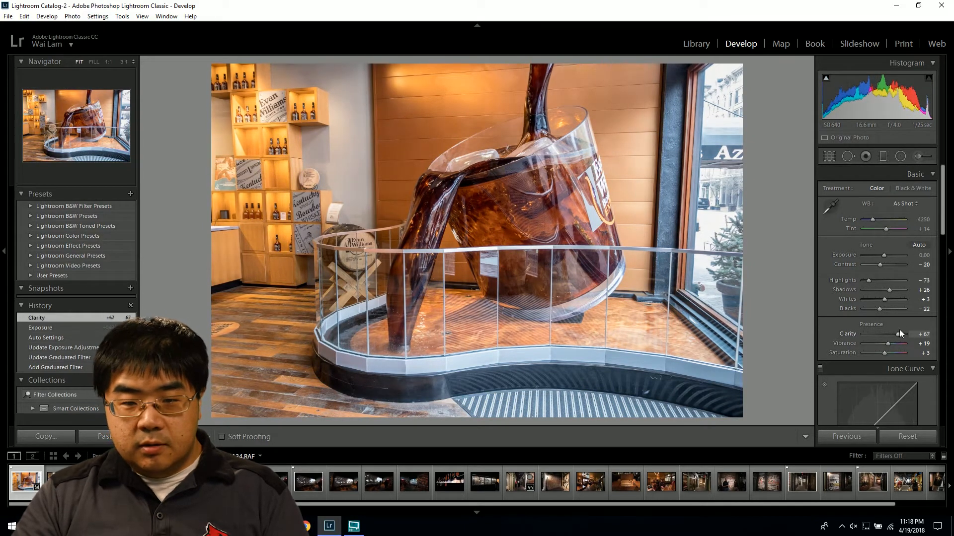
key(ctrl+z)
mouse_move(879, 264)
mouse_down()
mouse_move(897, 264)
mouse_move(888, 266)
mouse_up()
key(ctrl+z)
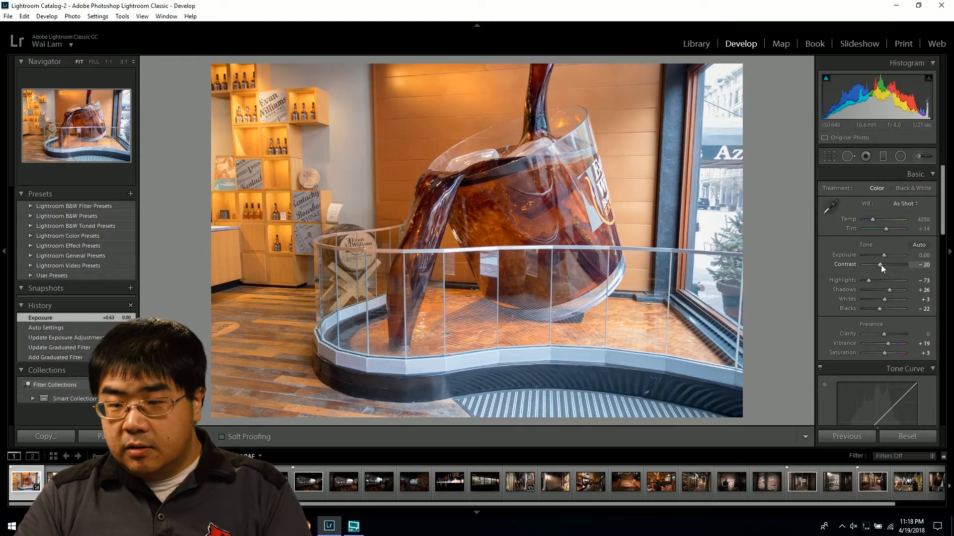
Set the photo's Contrast to +43
drag(881, 264, 893, 264)
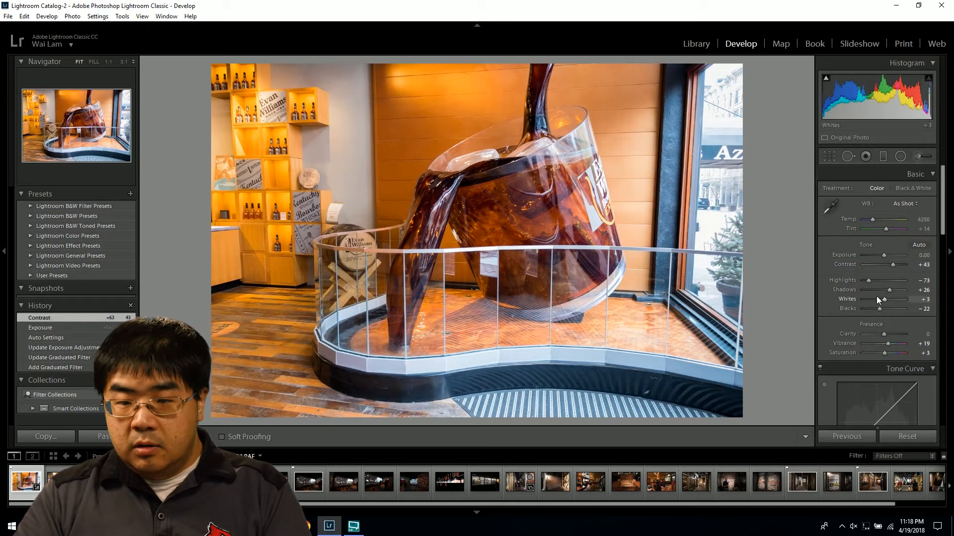
Try lowering Highlights to -100 to see the effect on the bright window, undoing each trial
drag(869, 281, 850, 282)
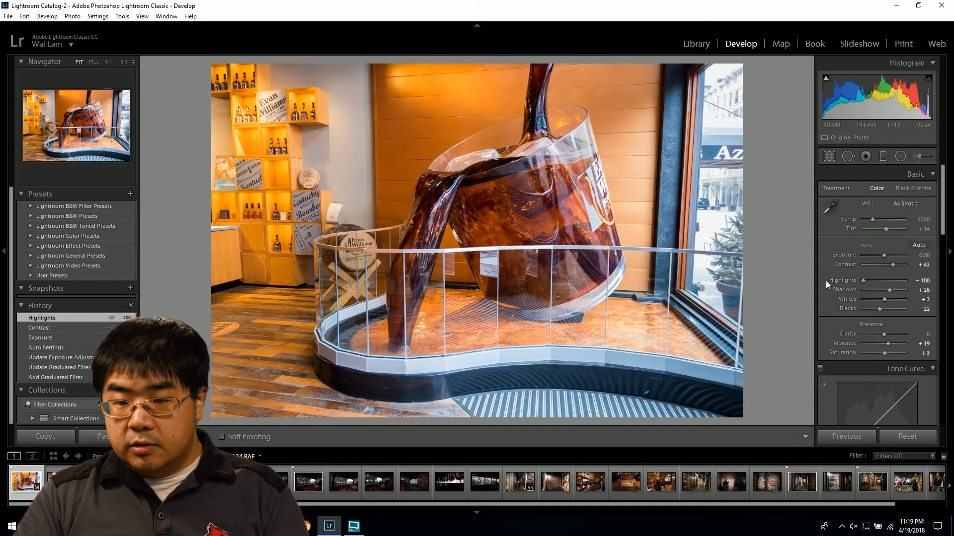
key(ctrl+z)
drag(869, 281, 861, 281)
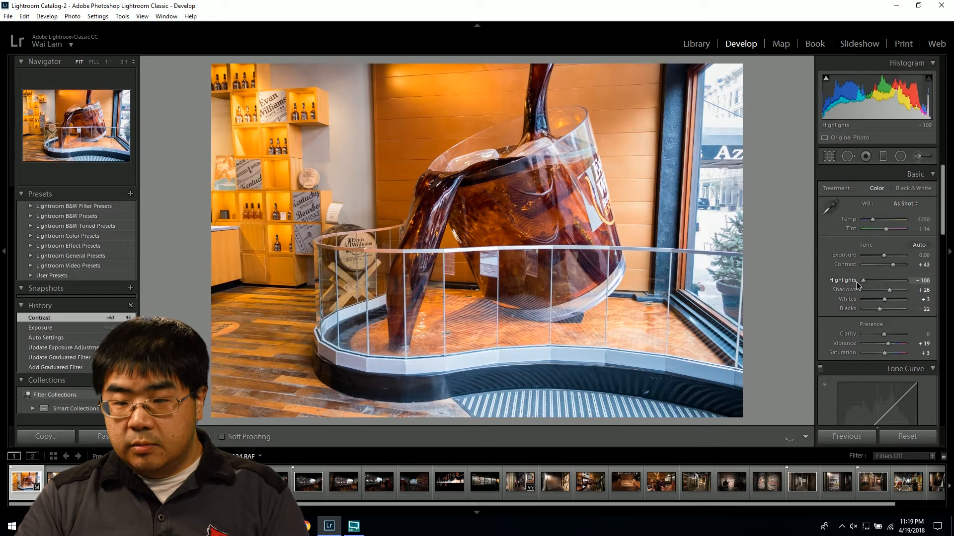
key(ctrl+z)
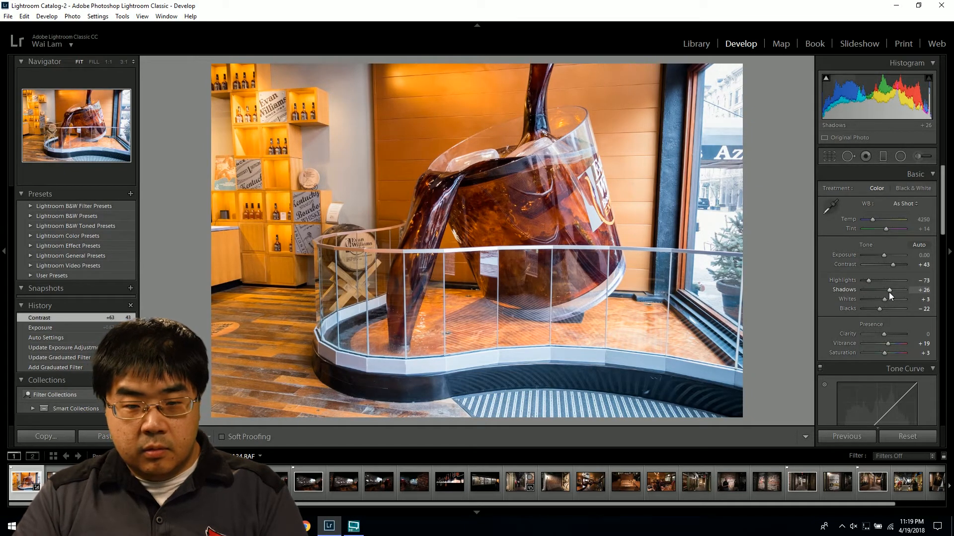
Try Shadows at -2 and at +38 to compare the dark areas, undoing each trial
drag(889, 292, 885, 295)
key(ctrl+z)
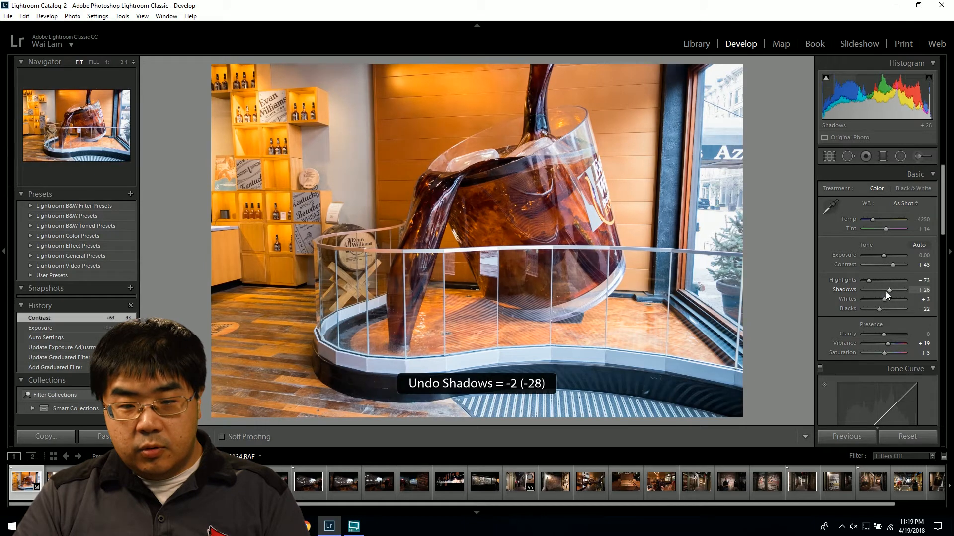
drag(889, 291, 884, 290)
key(ctrl+z)
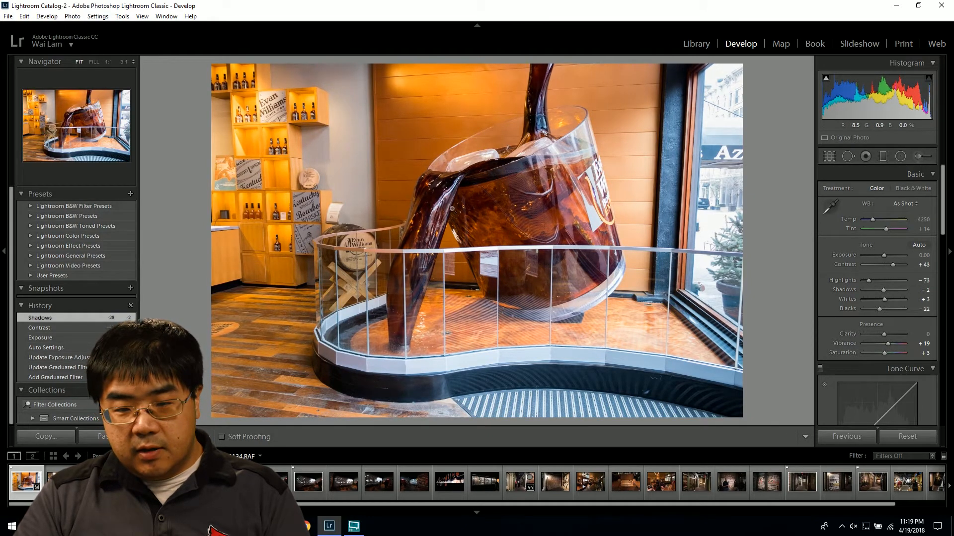
key(ctrl+z)
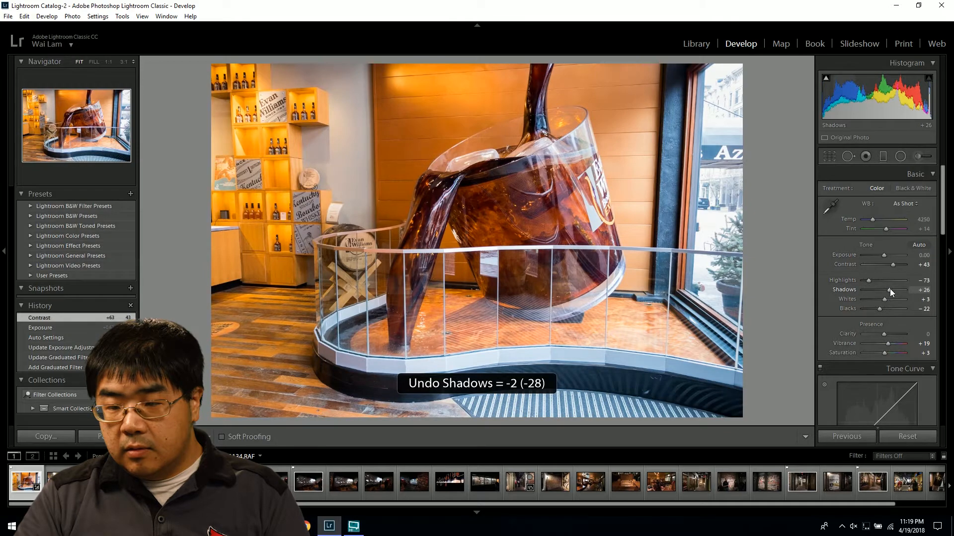
drag(890, 290, 894, 294)
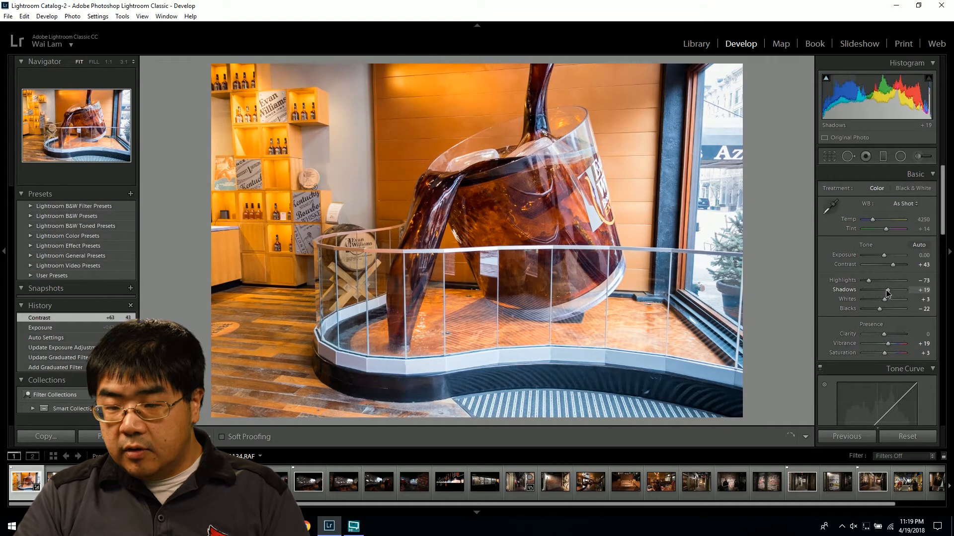
key(ctrl+z)
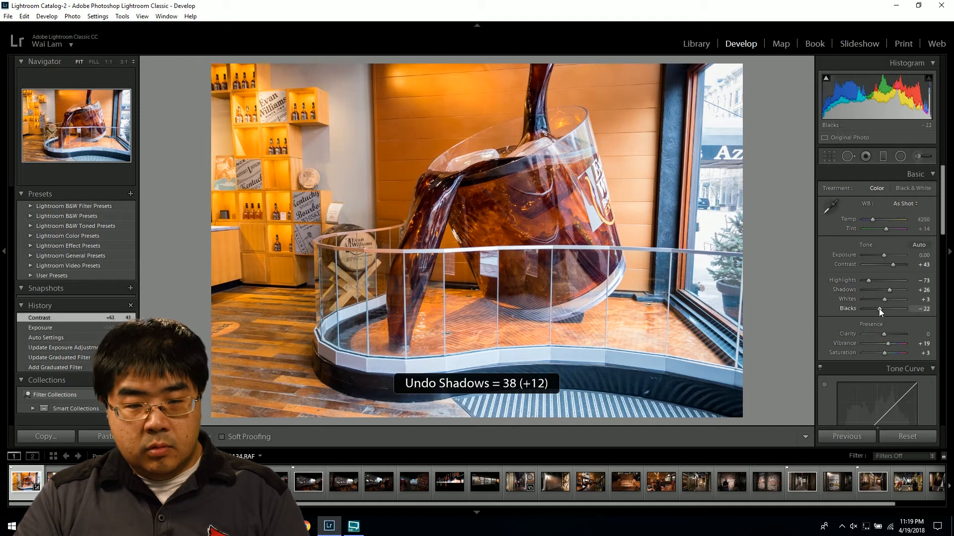
Try adjusting the Whites and Blacks and undo the trial changes
drag(885, 299, 877, 310)
key(ctrl+z)
key(ctrl+z)
key(ctrl+z)
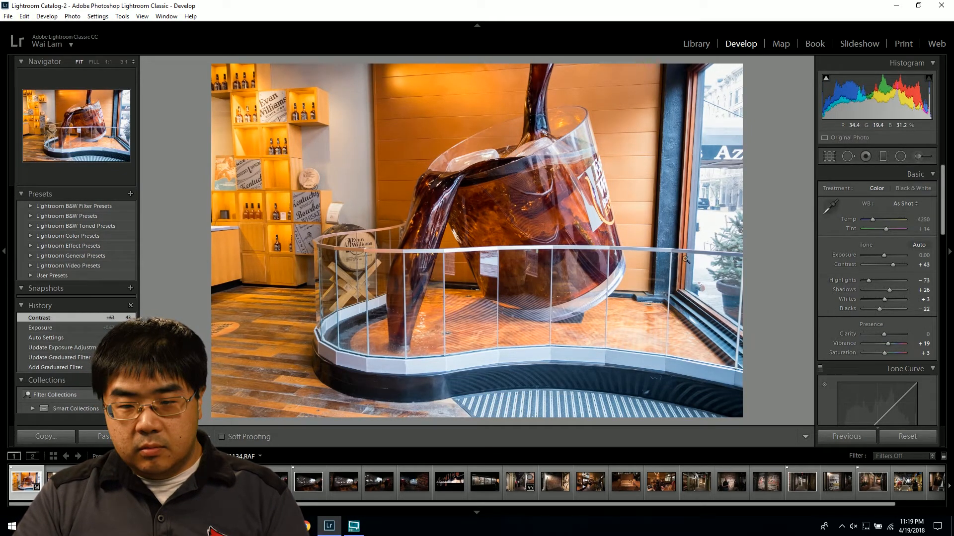
Set Blacks to -45, and set Clarity to -17 after trying +62 and -29 and undoing each trial
drag(880, 308, 876, 309)
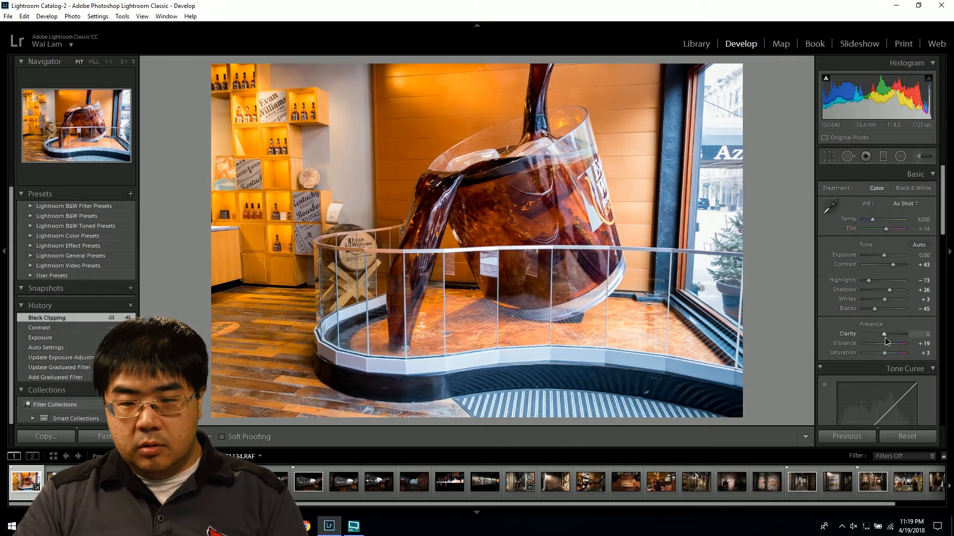
drag(886, 339, 898, 336)
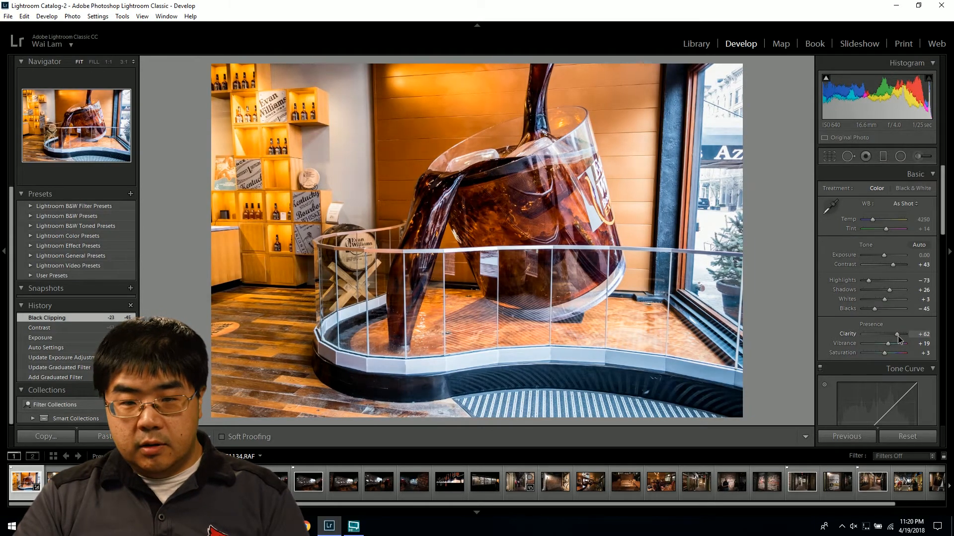
key(ctrl+z)
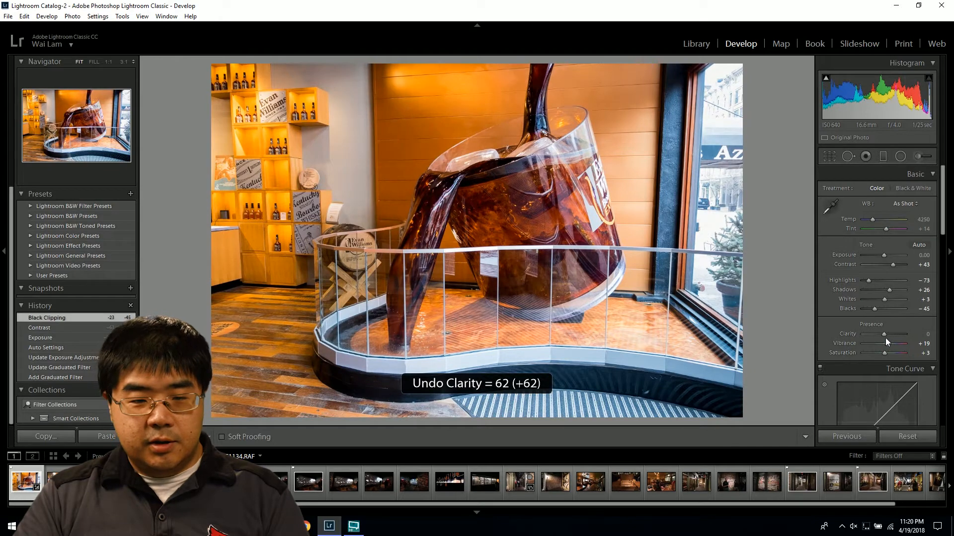
drag(884, 335, 878, 333)
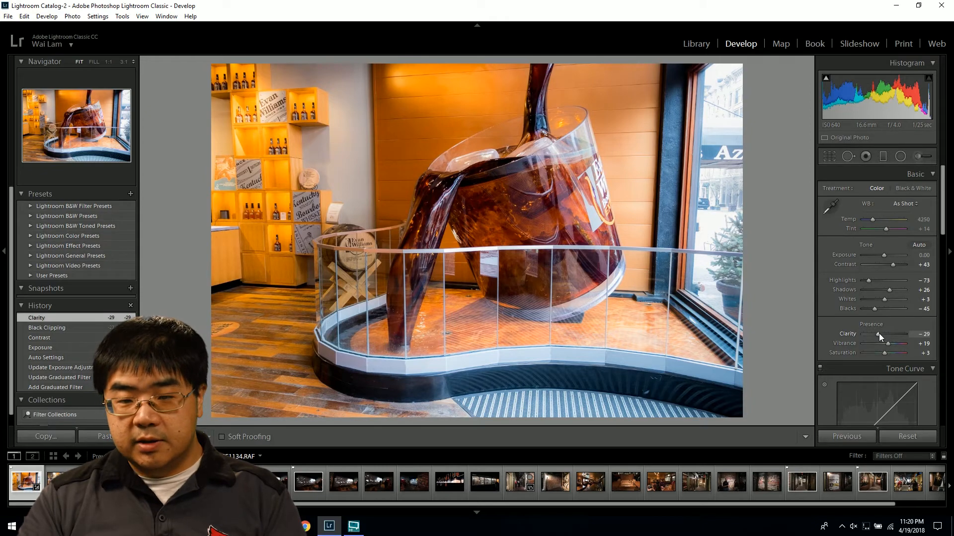
key(ctrl+z)
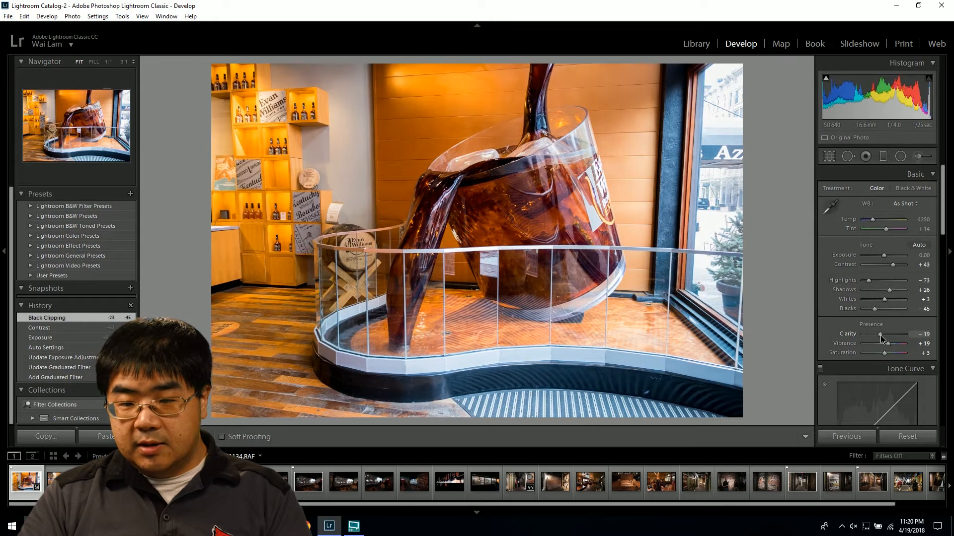
drag(882, 337, 880, 335)
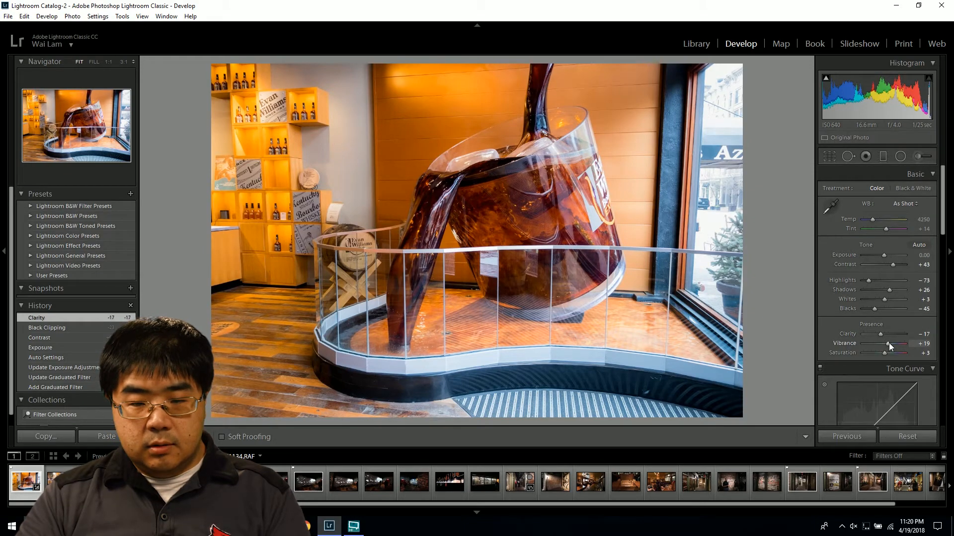
Set Vibrance to +21 after trying +52, undoing it and checking the wood panels and blue pillar
drag(887, 344, 895, 345)
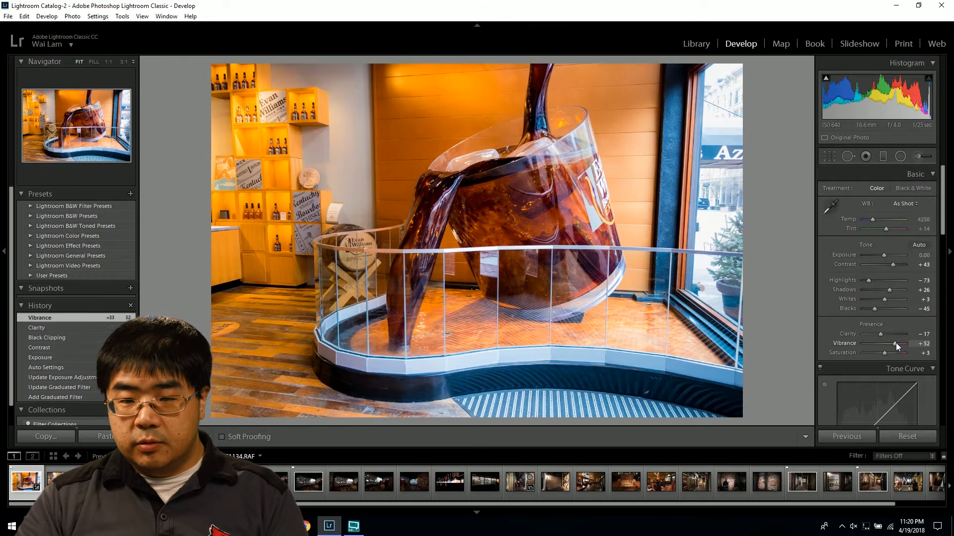
key(ctrl+z)
click(667, 152)
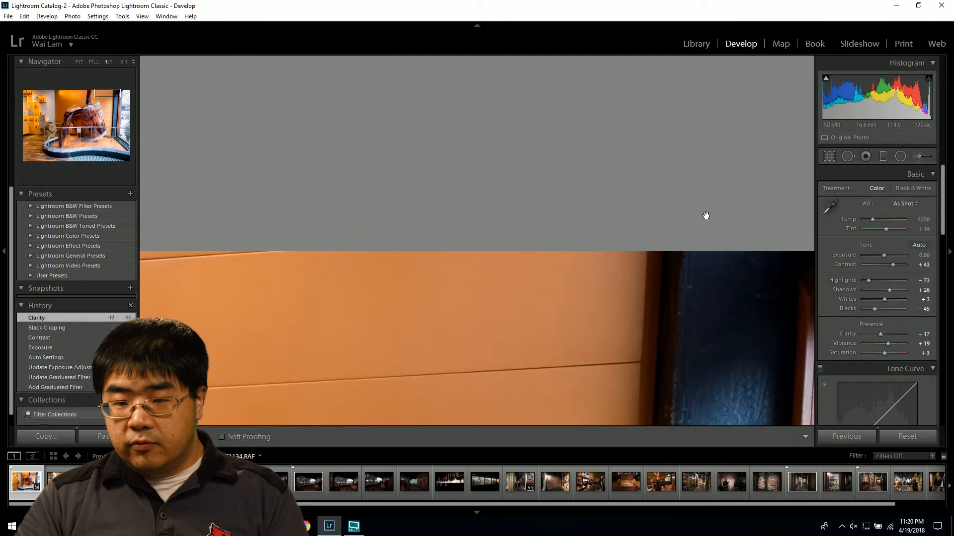
click(704, 284)
click(666, 168)
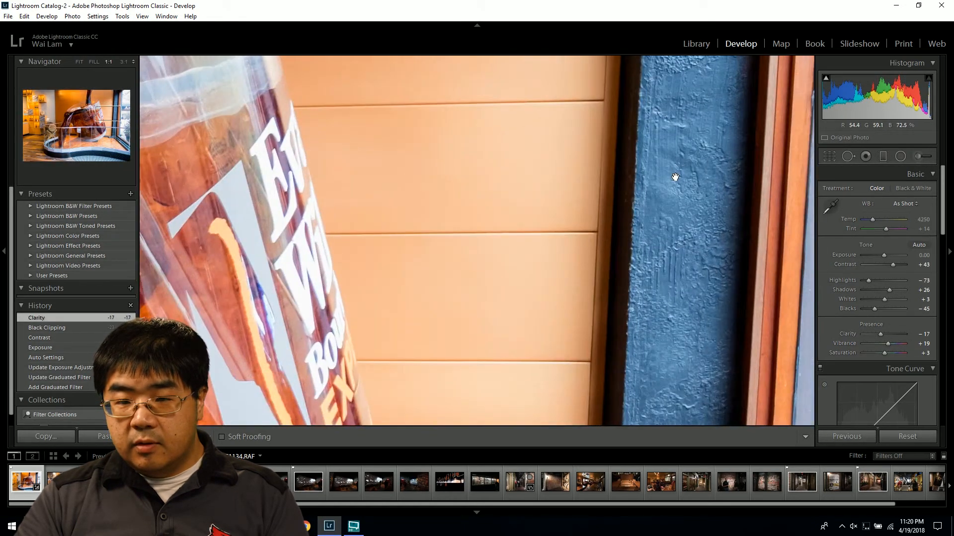
click(673, 176)
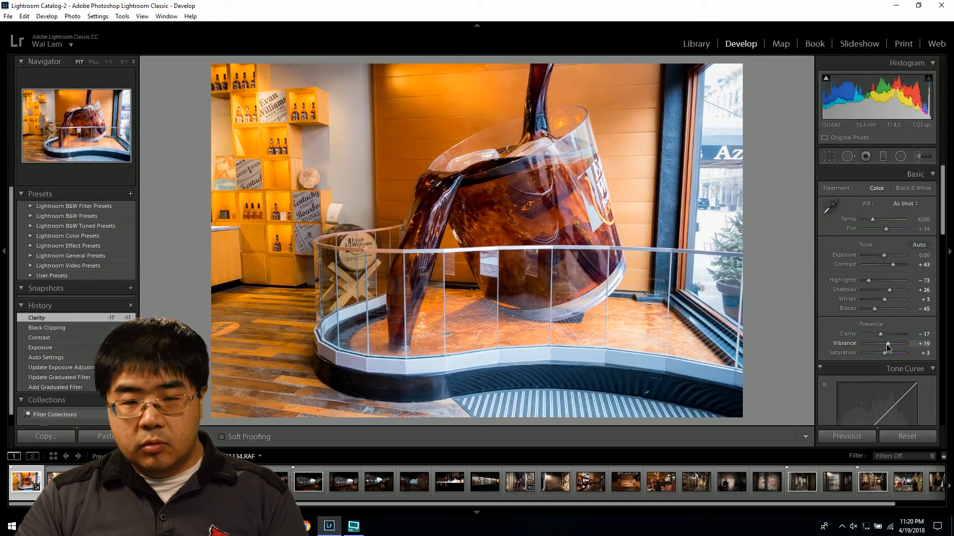
drag(883, 343, 889, 349)
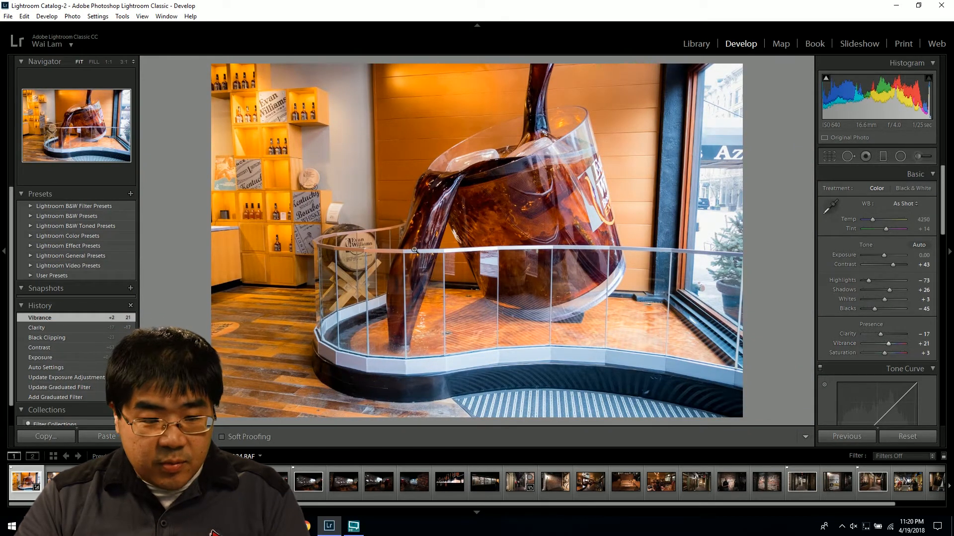
Set Vibrance to +29 and compare it with the preceding history states on the pale wall and shelves, ending on the +29 state
click(345, 144)
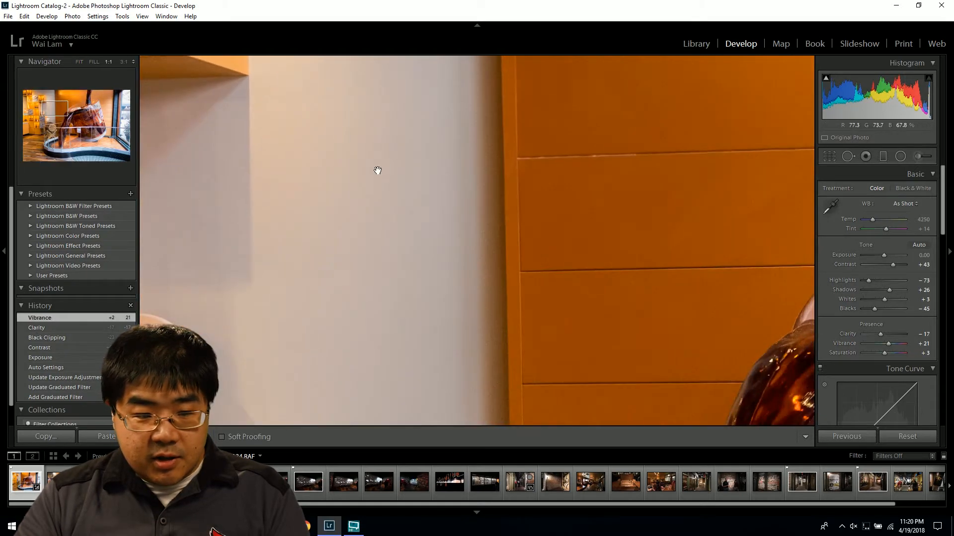
click(85, 328)
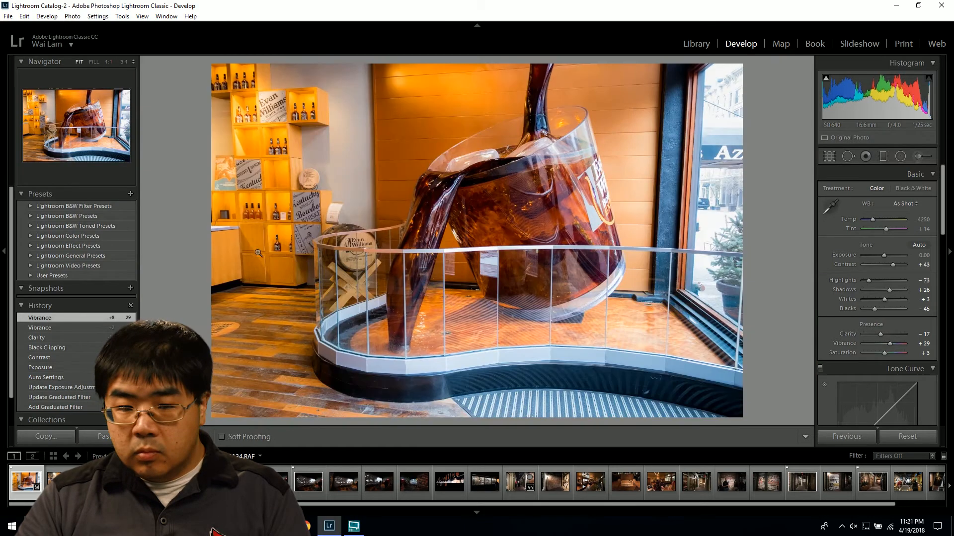
click(358, 162)
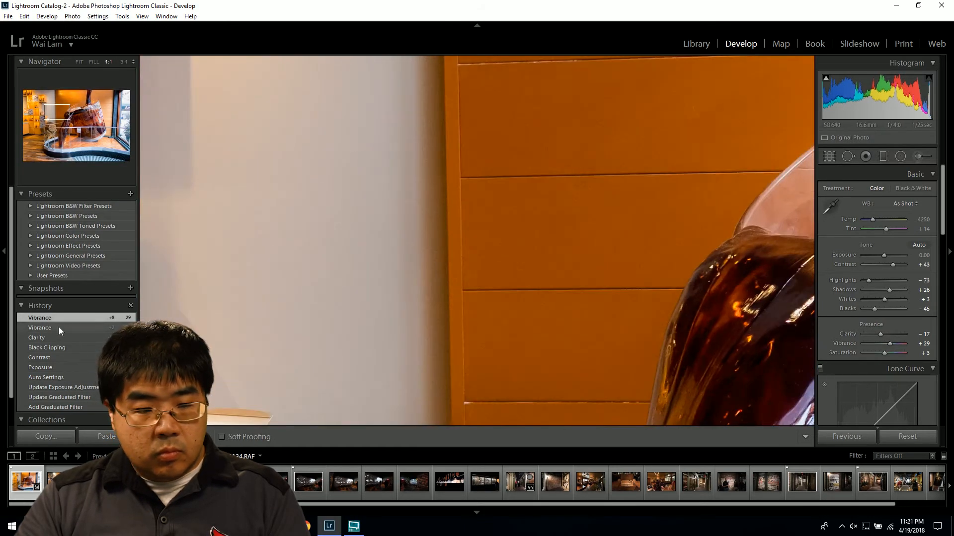
click(58, 327)
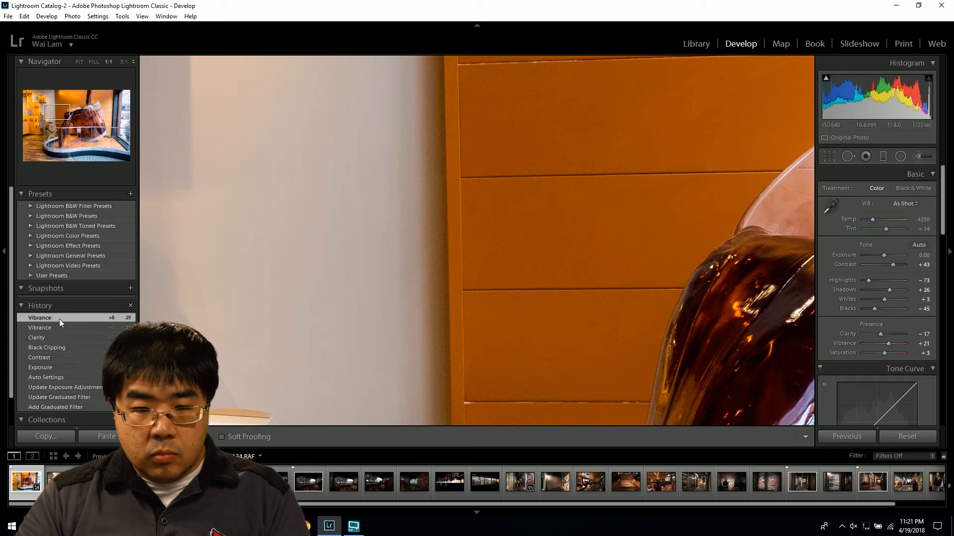
click(220, 323)
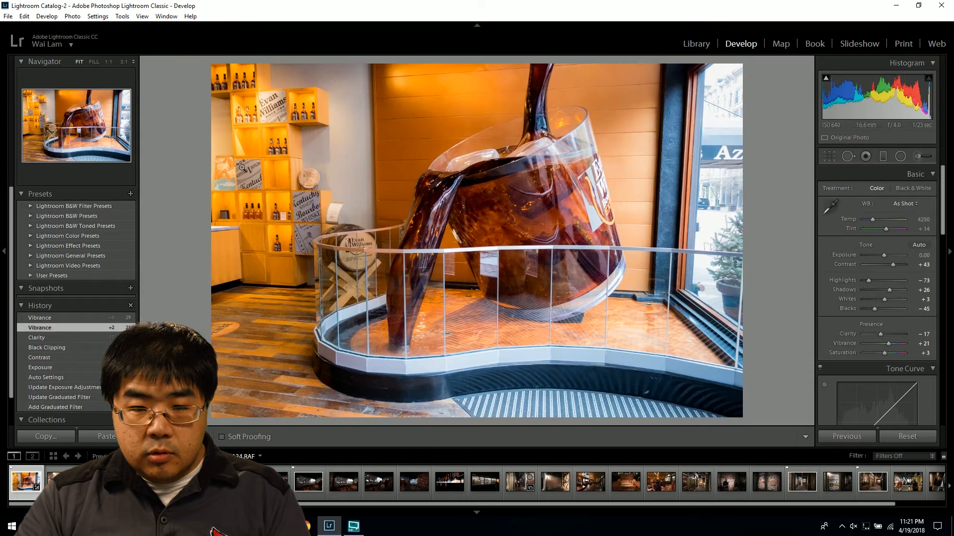
click(242, 168)
drag(334, 194, 385, 322)
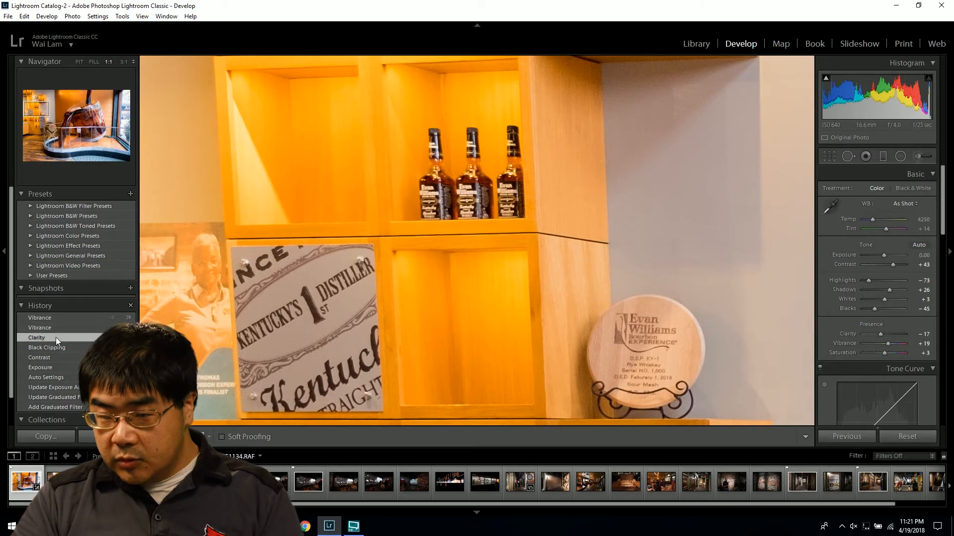
click(61, 317)
click(598, 391)
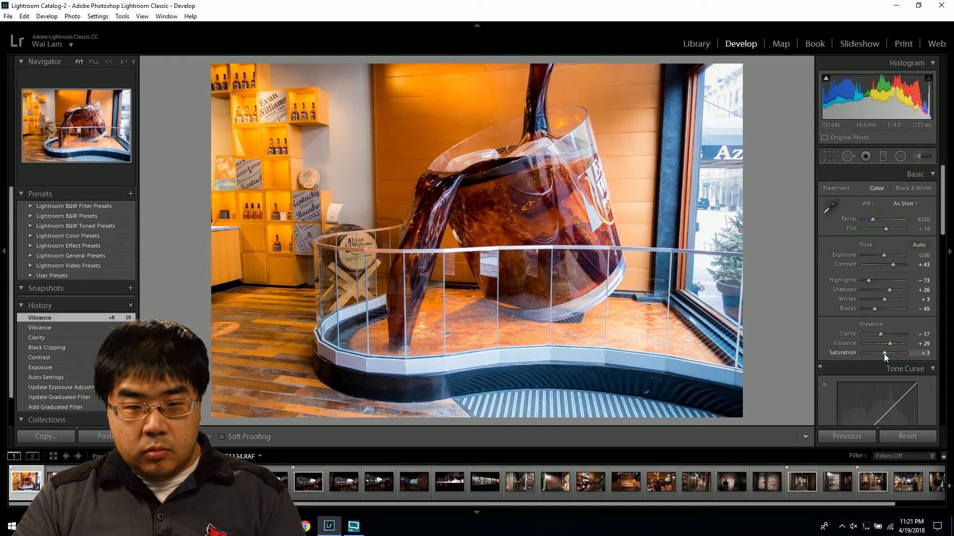
Try raising Saturation strongly and lowering it to -100, undoing each trial
drag(884, 353, 947, 351)
key(ctrl+z)
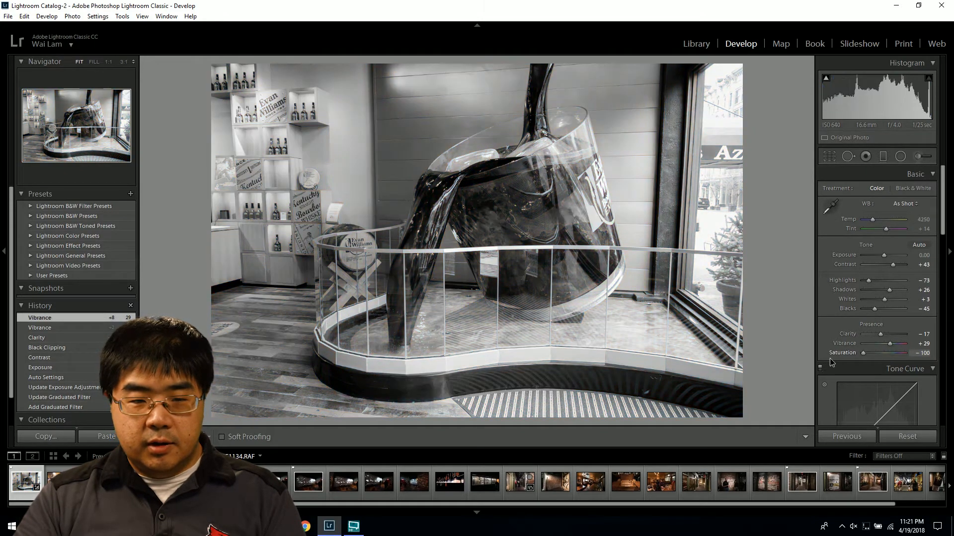
drag(830, 359, 829, 359)
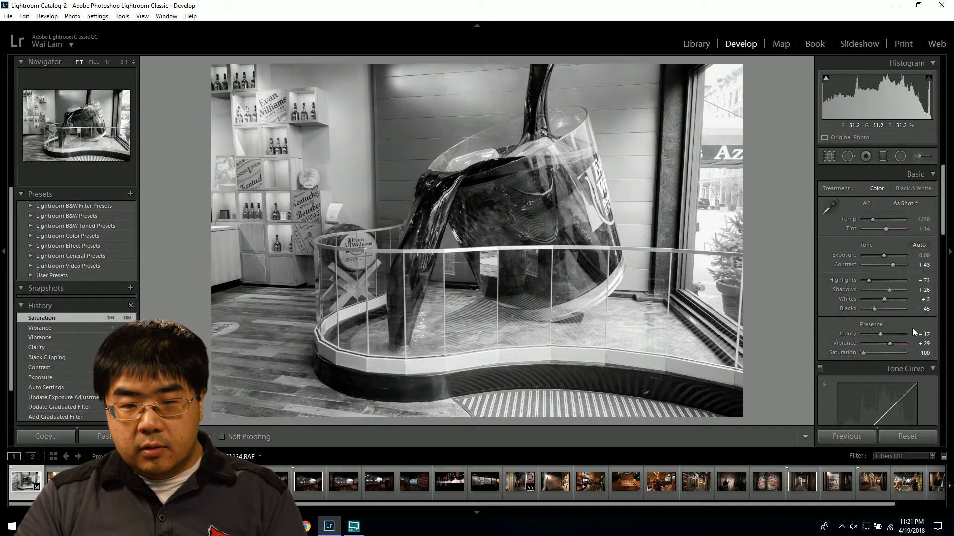
key(ctrl+z)
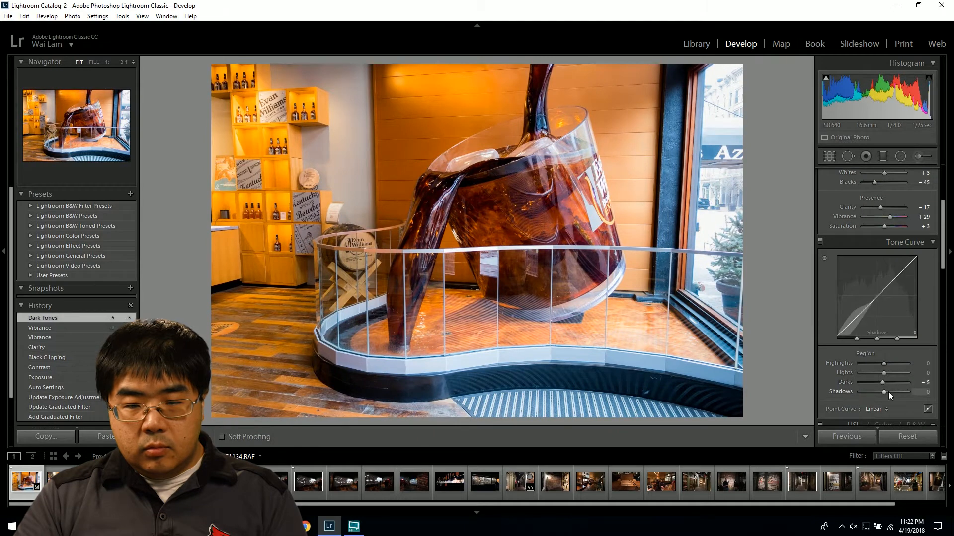
Set the tone curve's Shadows to -36 after trying -38 and -32, and check the detail in the bourbon glass
drag(886, 391, 875, 389)
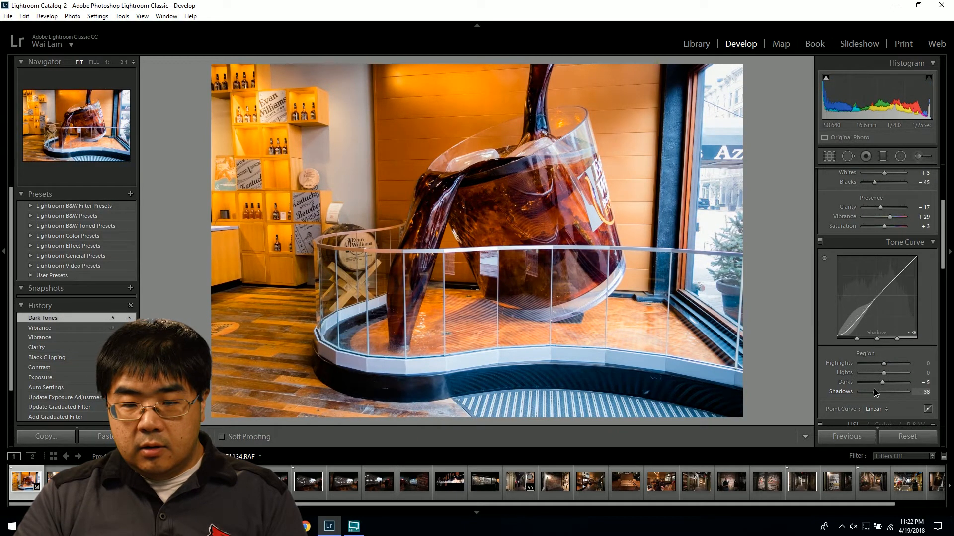
key(ctrl+z)
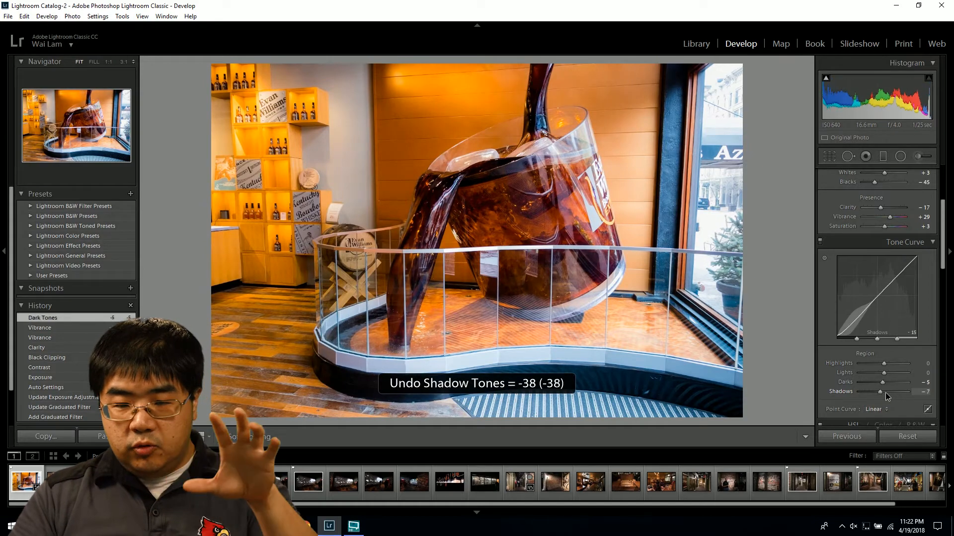
drag(878, 392, 867, 389)
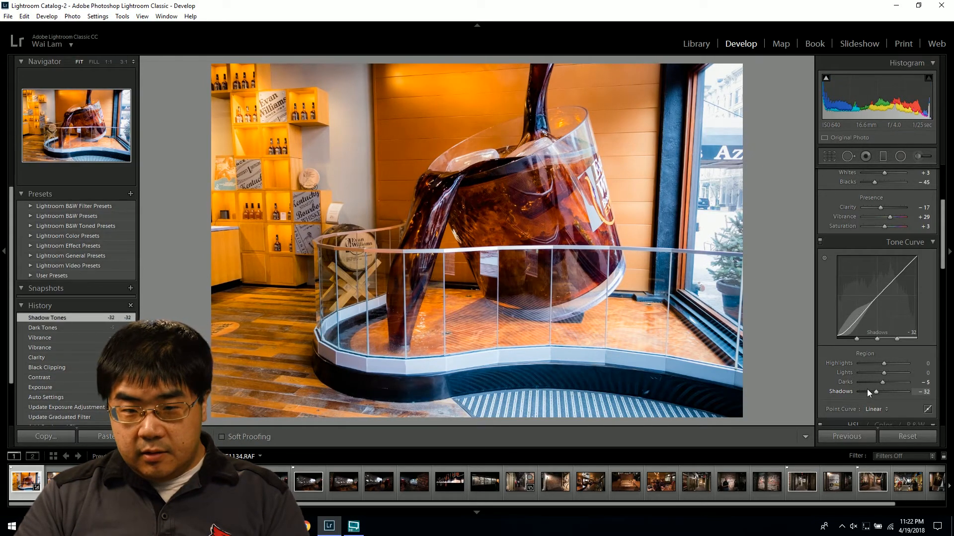
key(ctrl+z)
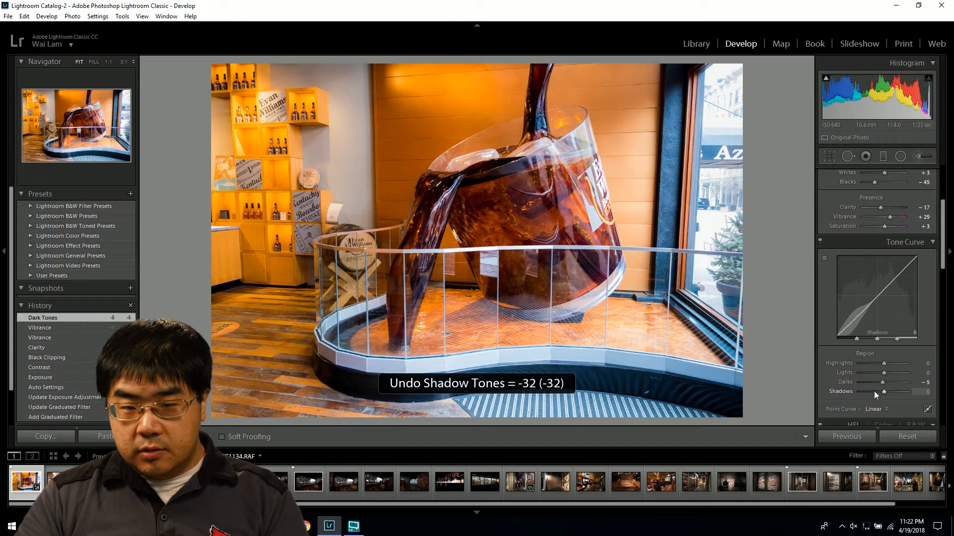
drag(885, 391, 876, 392)
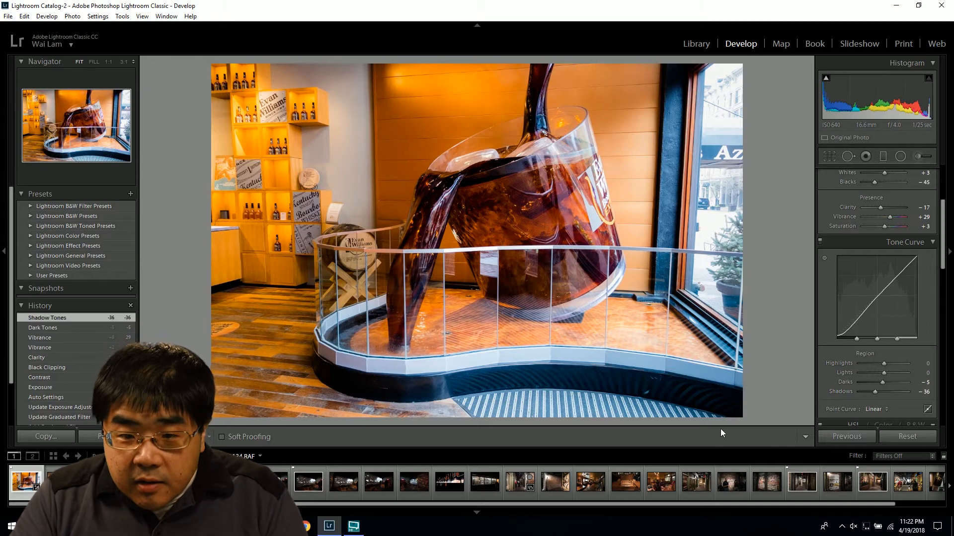
click(517, 207)
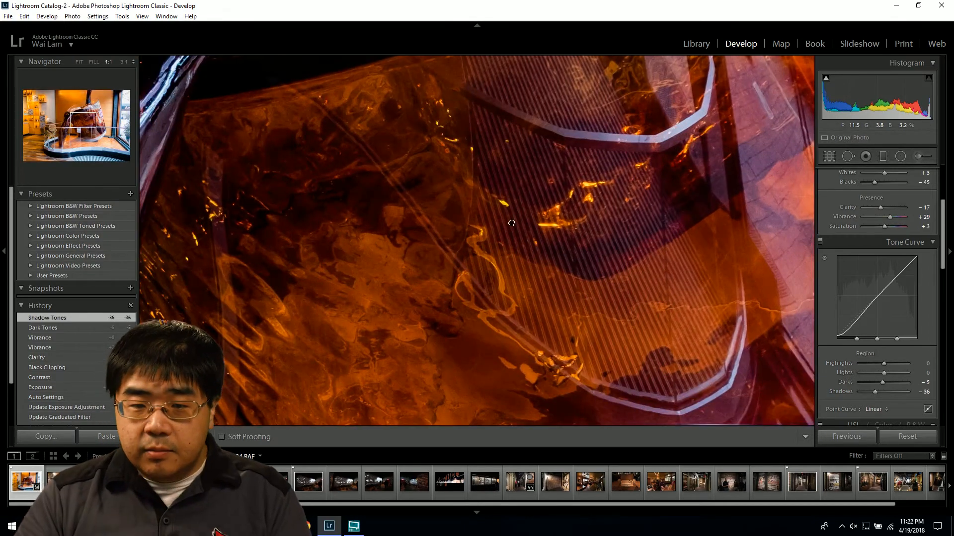
drag(515, 202, 572, 310)
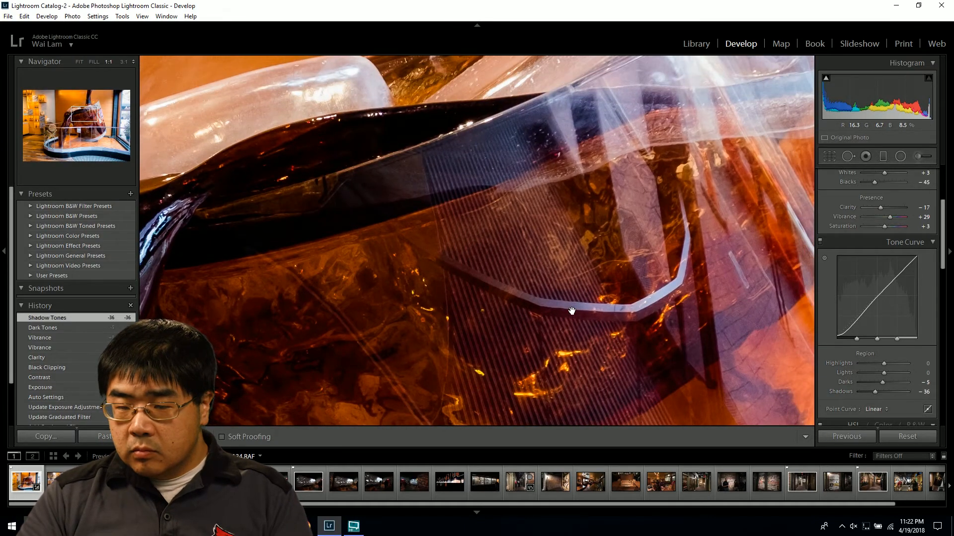
click(572, 311)
click(499, 189)
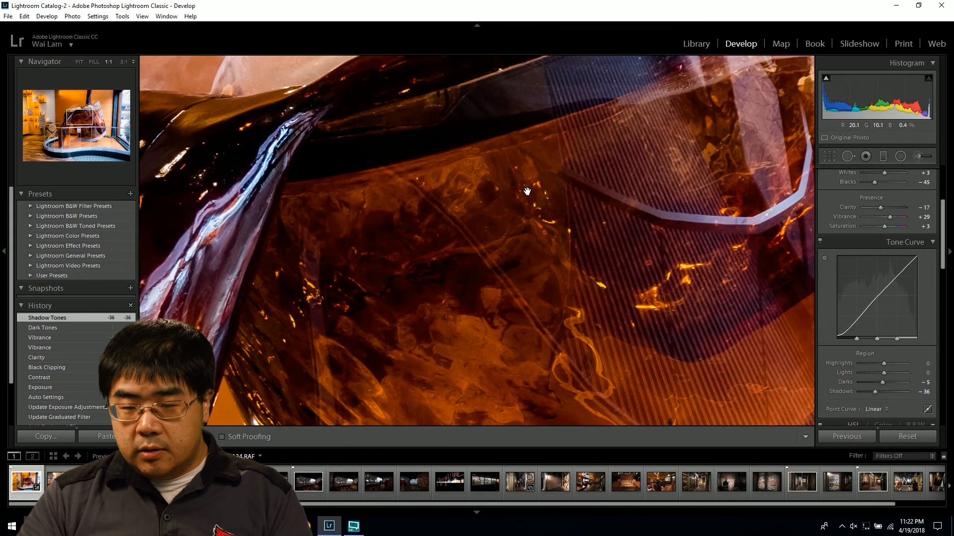
click(527, 191)
Raise the HSL saturation to Orange +12 and Yellow +6 using targeted adjustment on the photo, and compare it with the preceding history state
scroll(826, 362, down, 3)
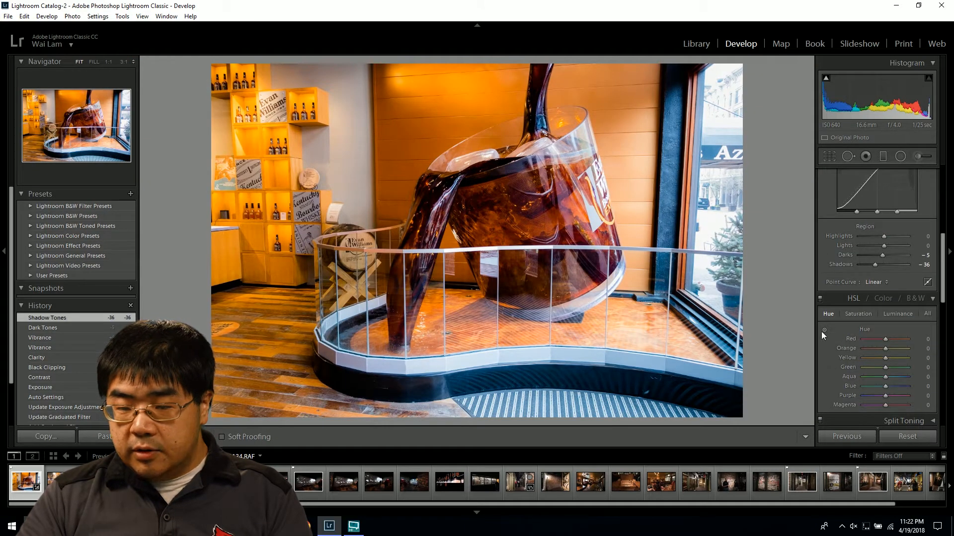
click(855, 313)
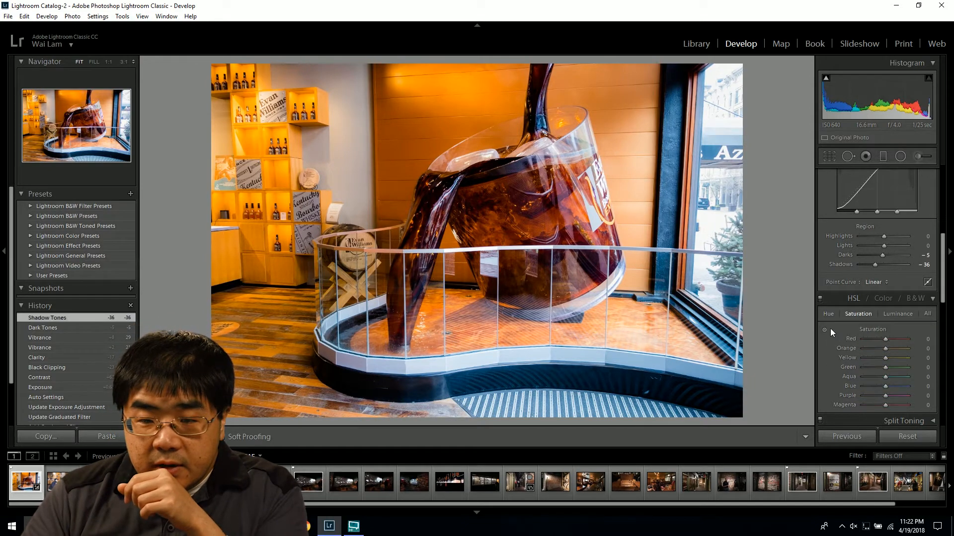
click(824, 329)
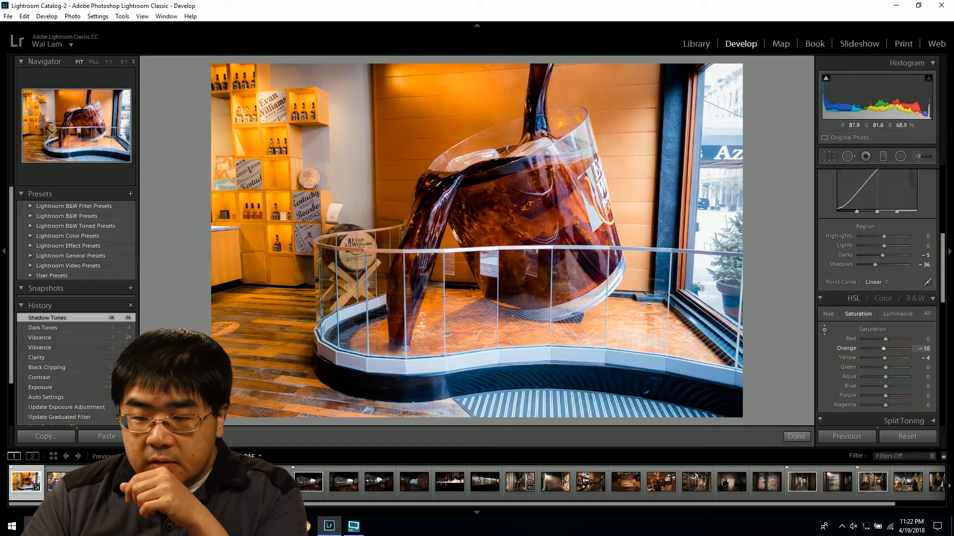
mouse_move(350, 167)
mouse_down()
mouse_move(350, 178)
mouse_move(350, 149)
mouse_up()
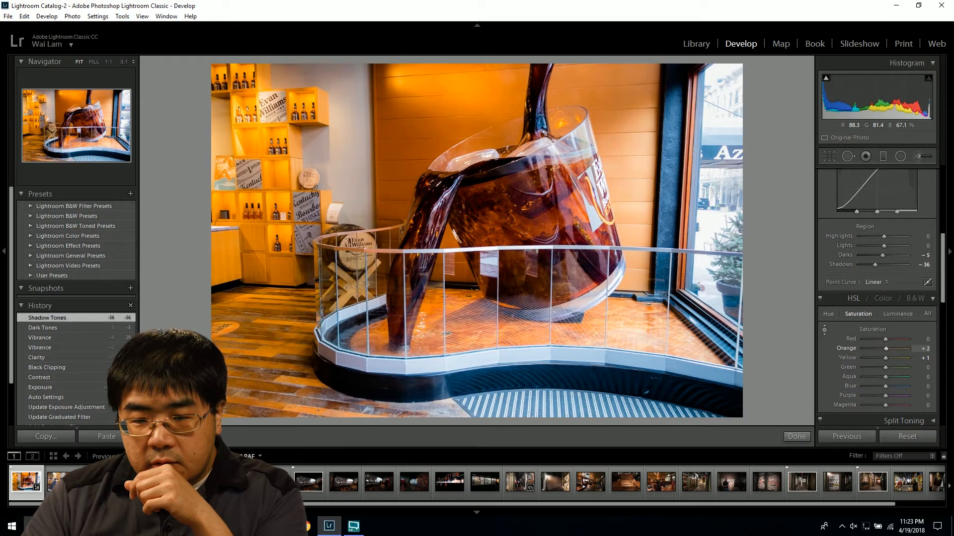
drag(350, 154, 350, 150)
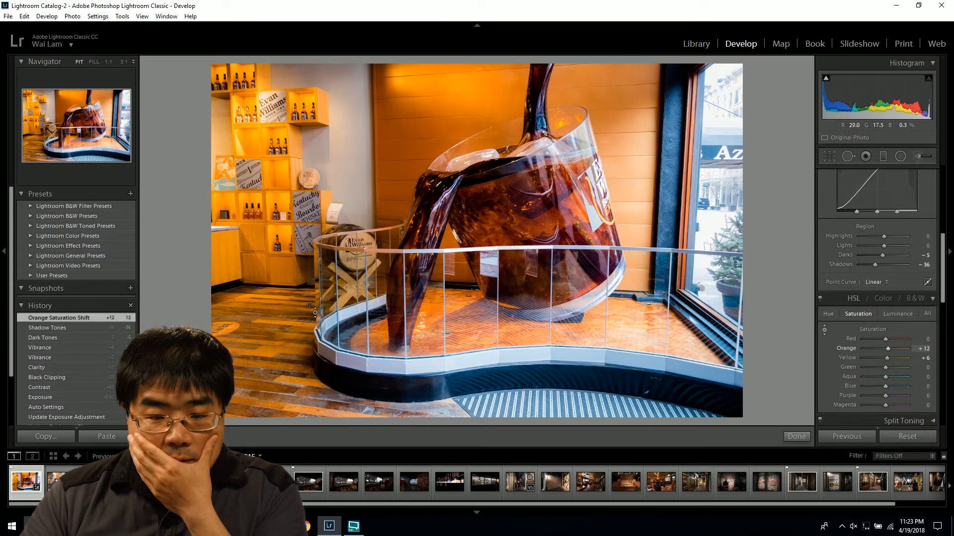
click(54, 327)
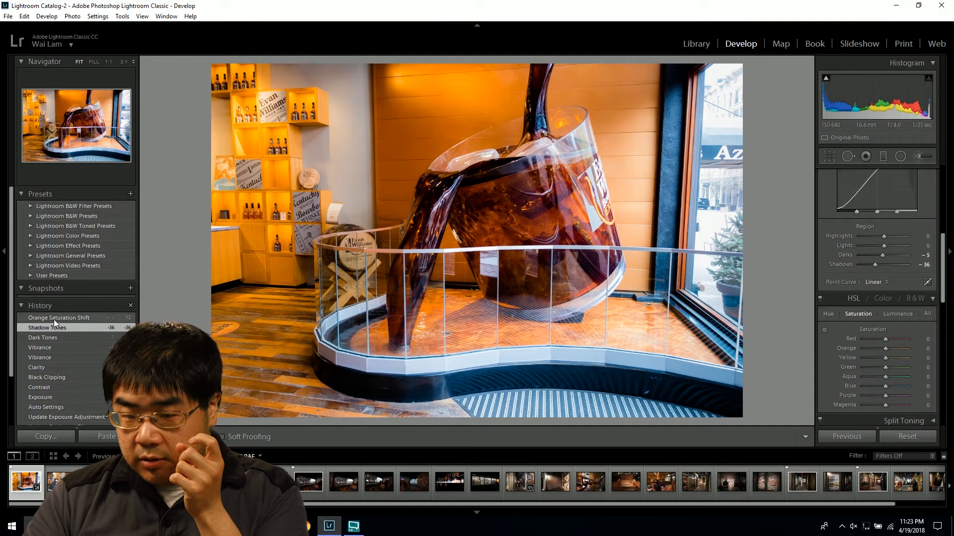
click(54, 320)
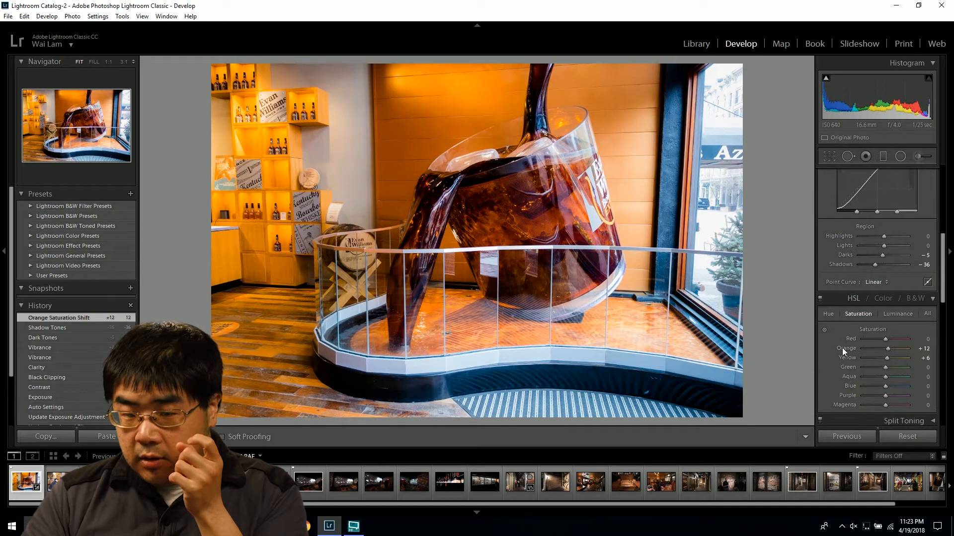
Aim the detail preview at the lettering on the glass and set Sharpening to Amount 38, Radius 1.3, Detail 40 and Masking 43
scroll(841, 352, down, 1)
scroll(842, 352, down, 1)
click(876, 350)
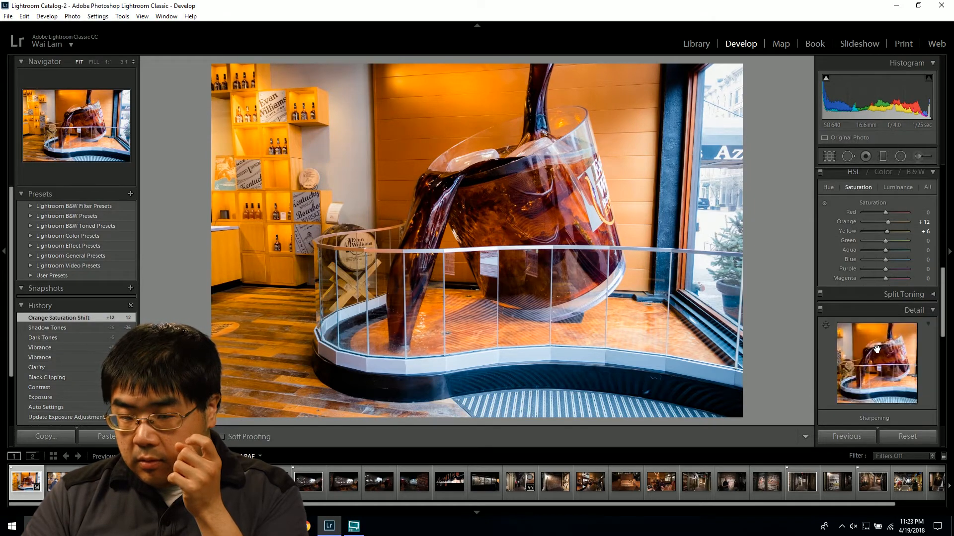
click(877, 365)
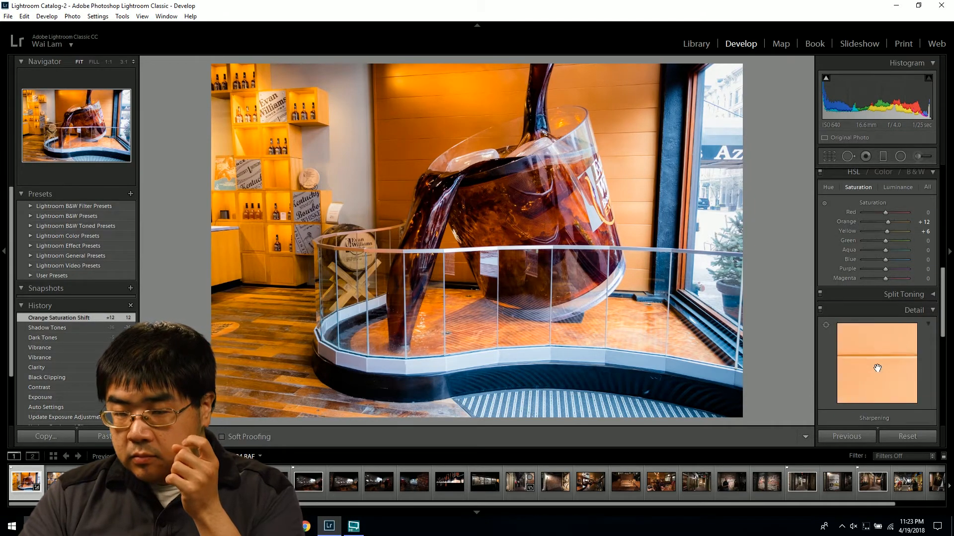
click(877, 368)
click(890, 353)
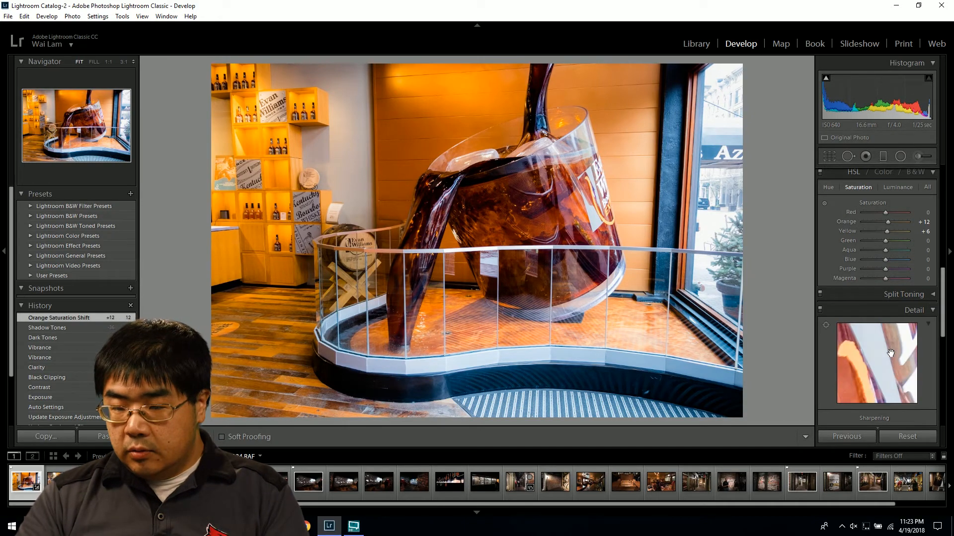
mouse_move(891, 353)
mouse_down()
mouse_move(879, 413)
mouse_move(879, 334)
mouse_move(886, 357)
mouse_up()
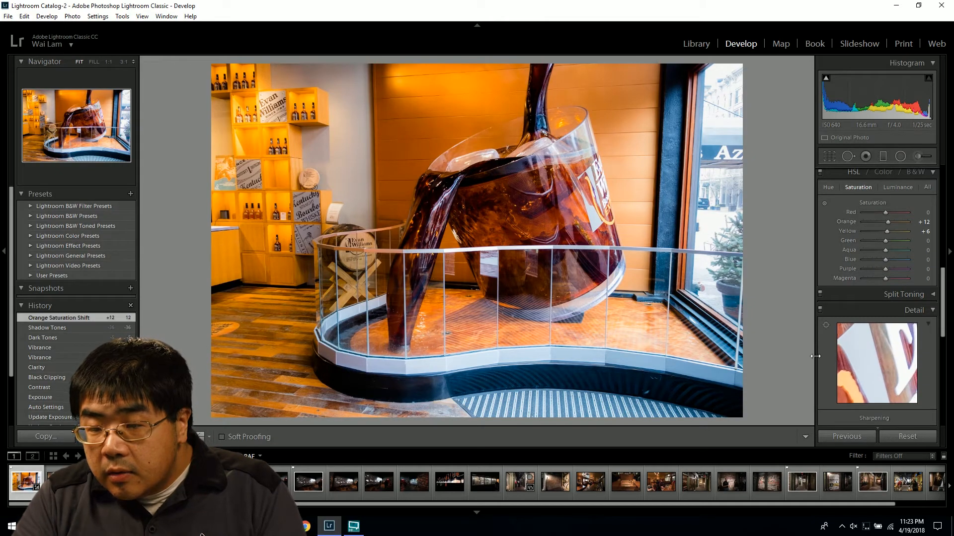
scroll(863, 368, down, 3)
drag(862, 367, 881, 389)
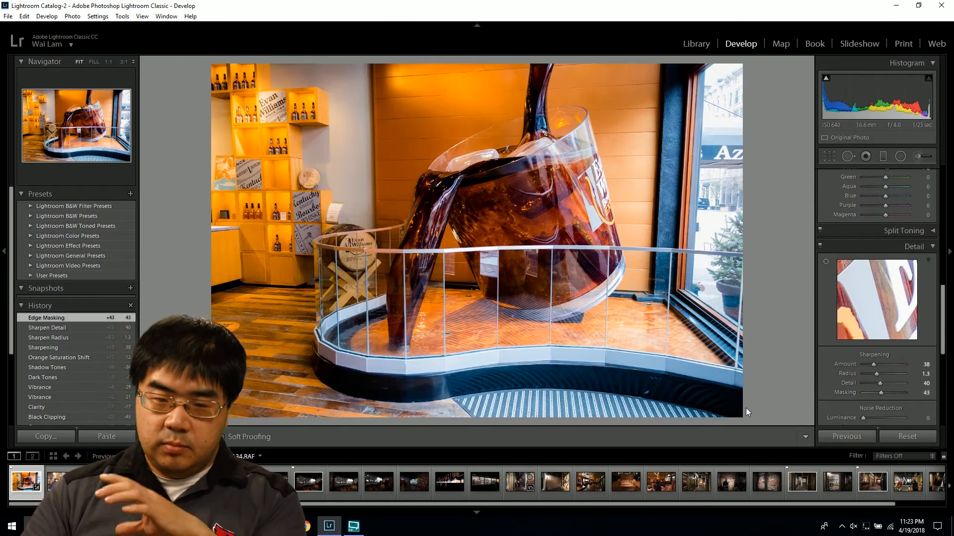
Try a post-crop vignette Amount of -7, undo it, and apply a slight dark vignette again
scroll(830, 344, down, 5)
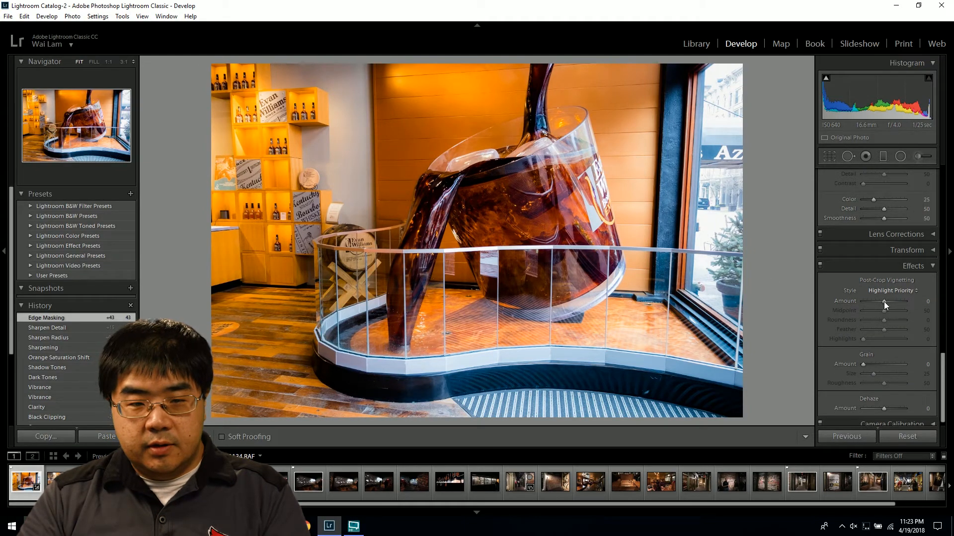
drag(884, 301, 883, 302)
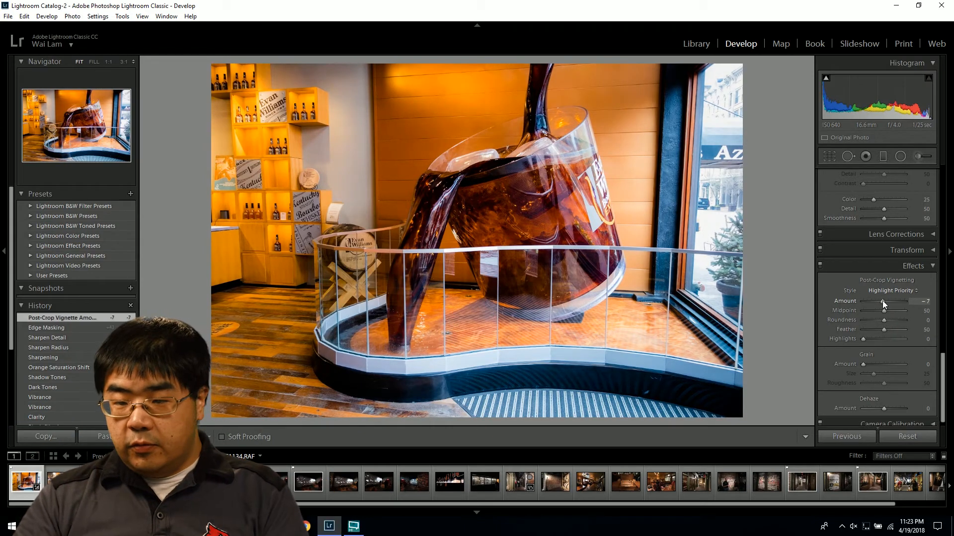
key(ctrl+z)
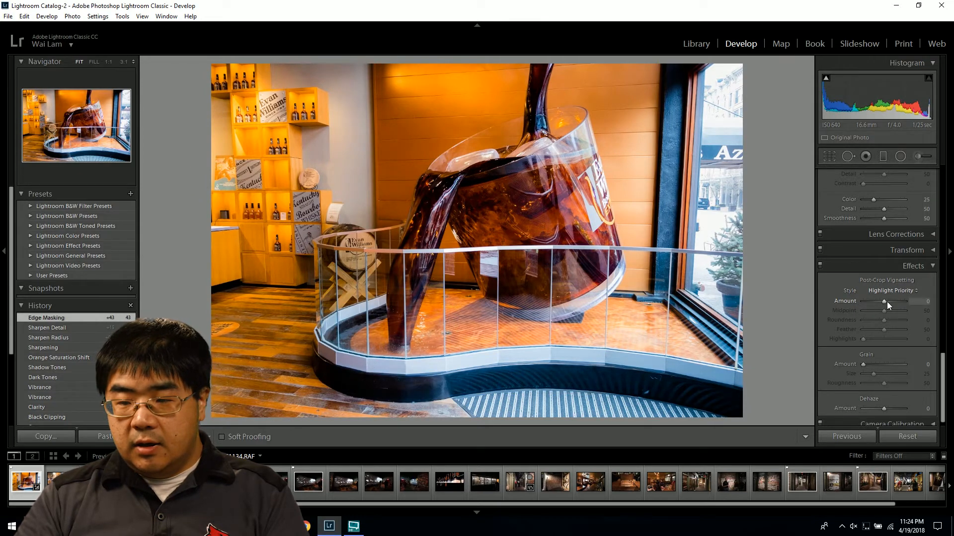
drag(883, 302, 880, 303)
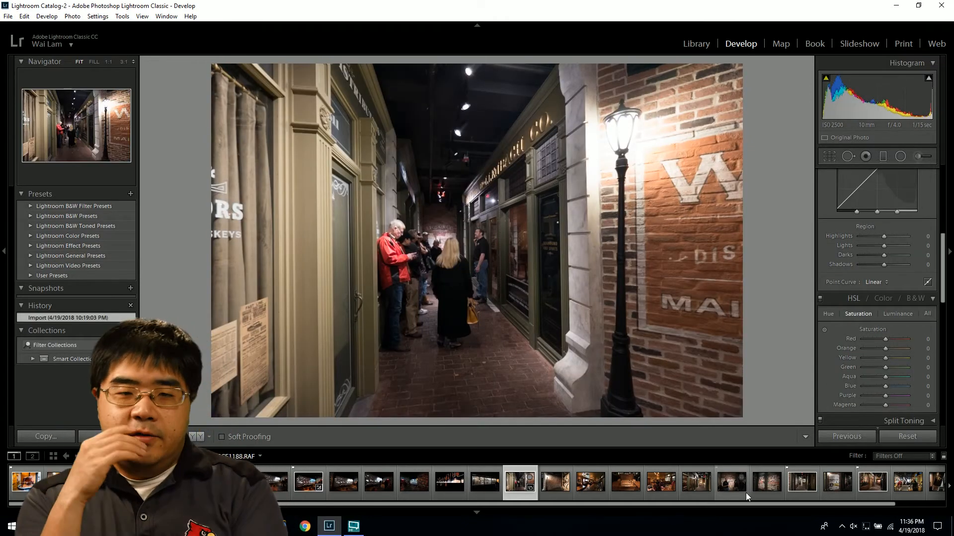
Look through the dark alley, bar front and last filmstrip photos, and open the alley photo with the fire extinguisher for developing
click(800, 491)
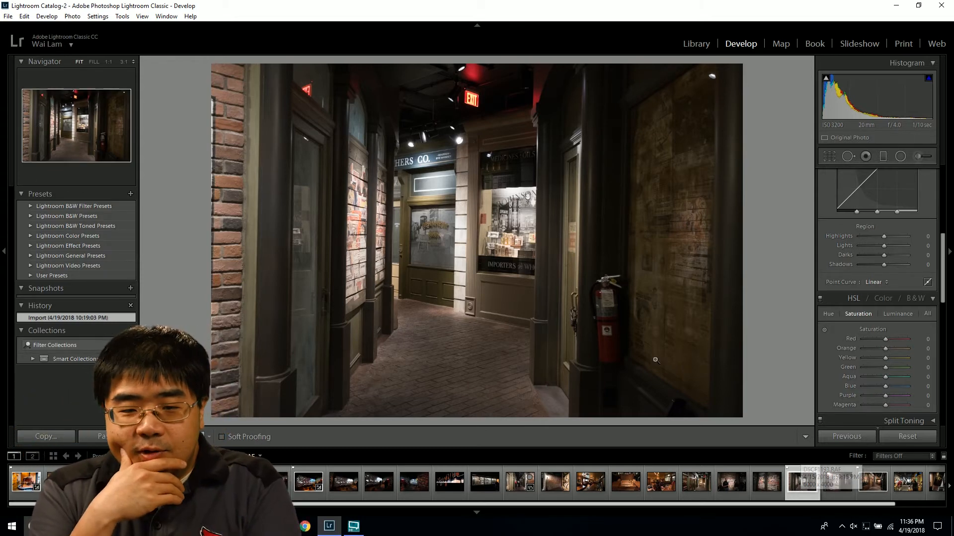
click(606, 309)
click(606, 308)
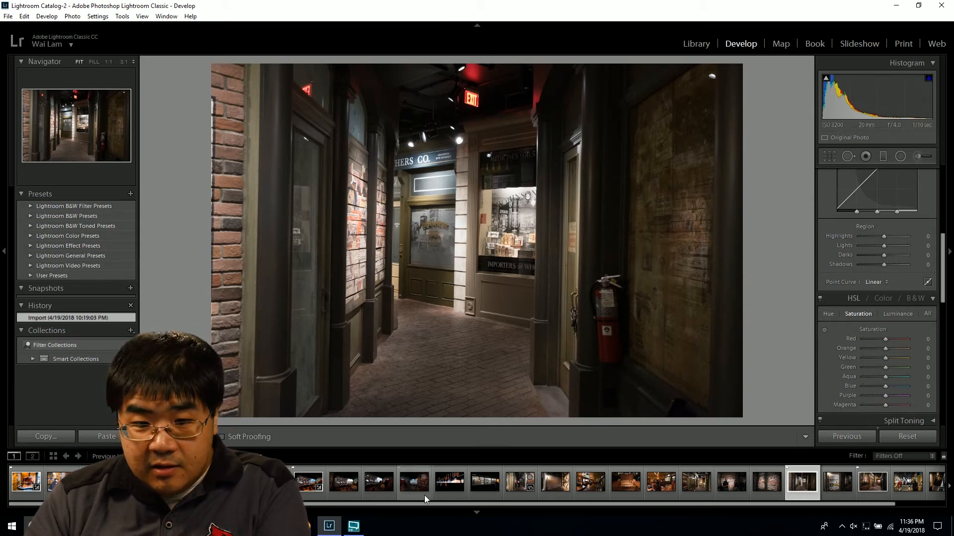
drag(432, 506, 484, 508)
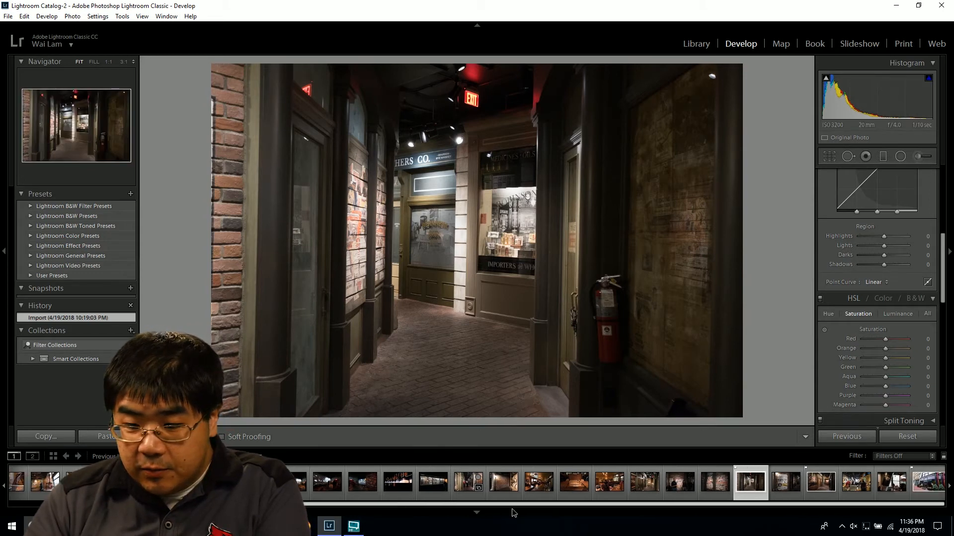
click(819, 493)
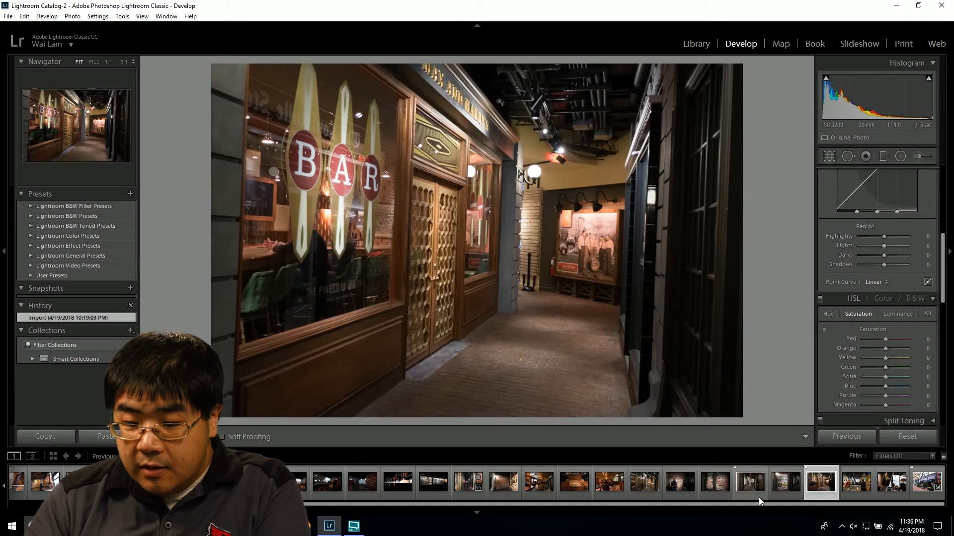
click(753, 499)
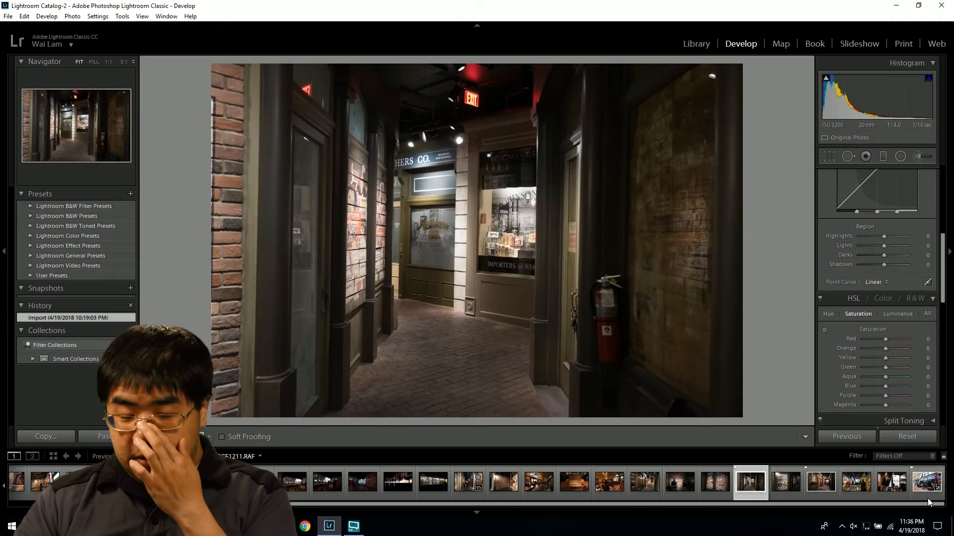
click(928, 498)
click(747, 496)
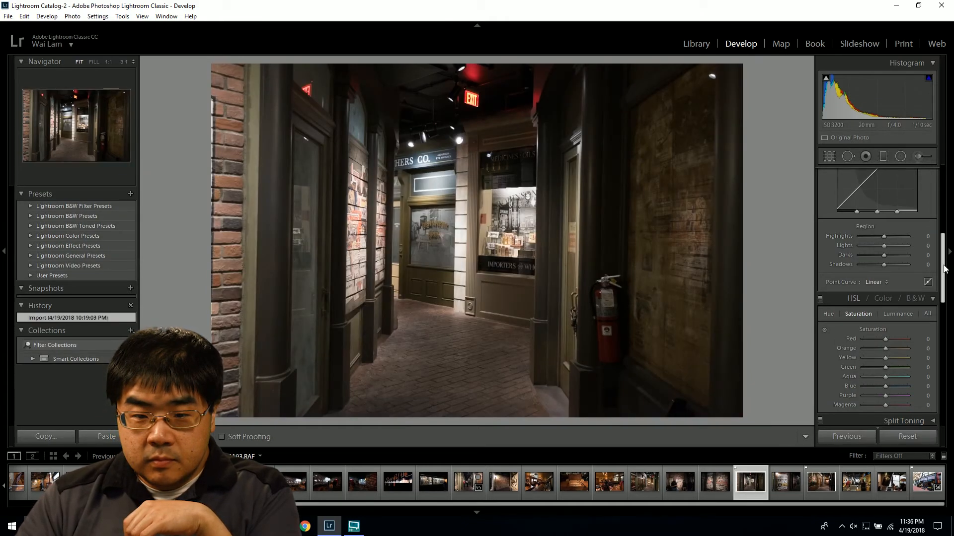
Apply automatic tone to the alley photo and set Exposure to +0.83, undoing trials of Exposure +0.36 and Contrast +33
scroll(935, 186, up, 5)
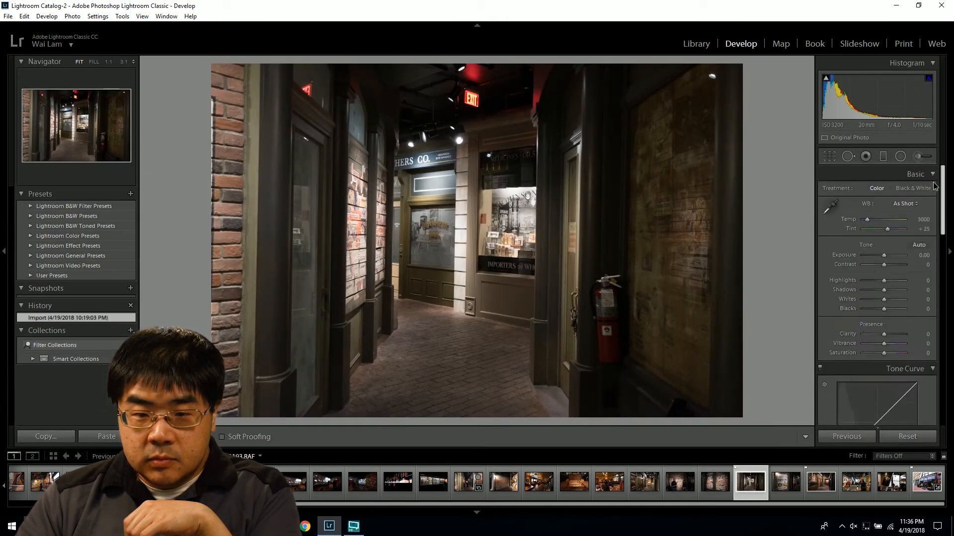
click(920, 243)
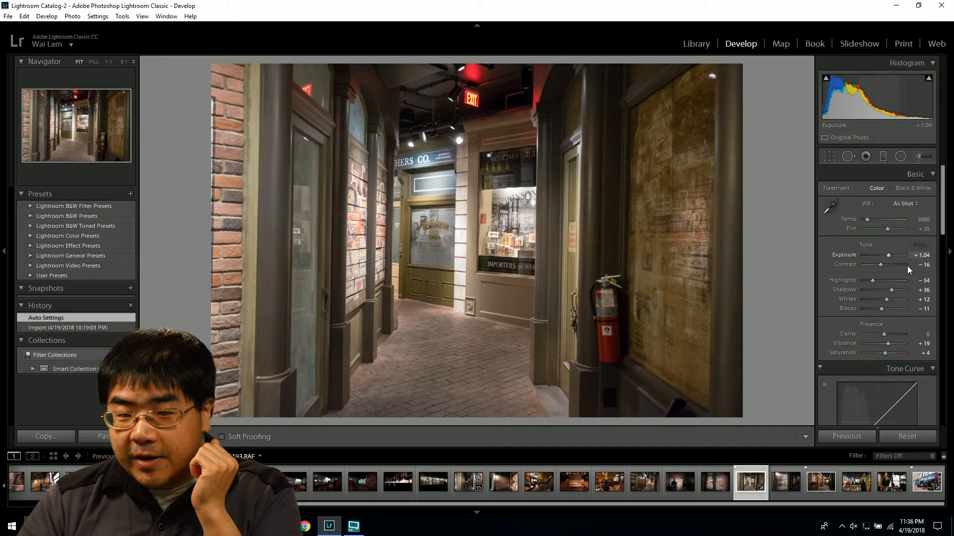
drag(890, 255, 887, 258)
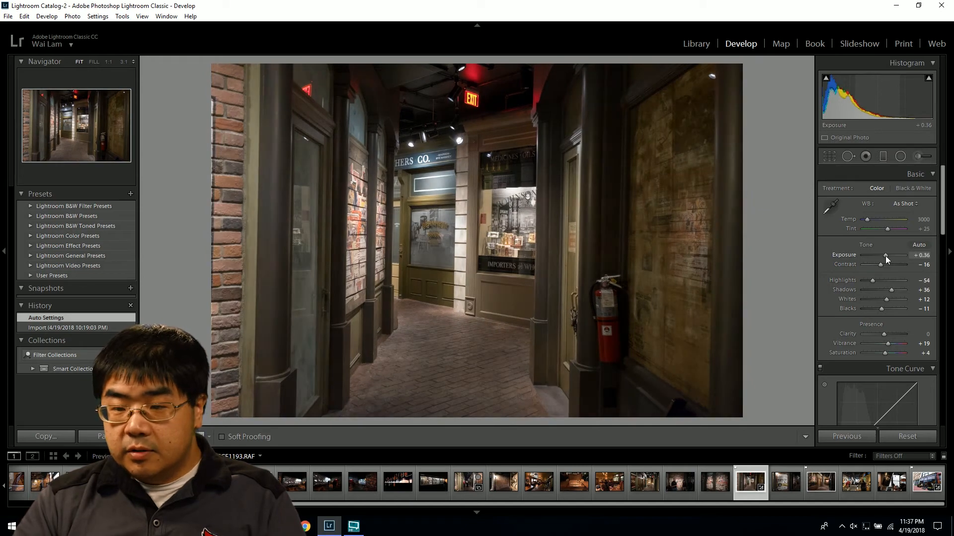
key(ctrl+z)
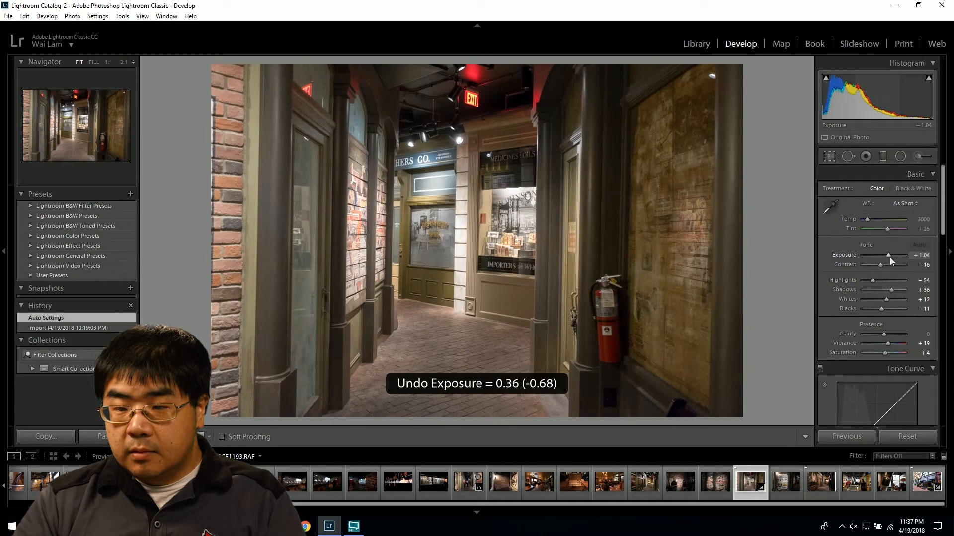
drag(888, 254, 889, 261)
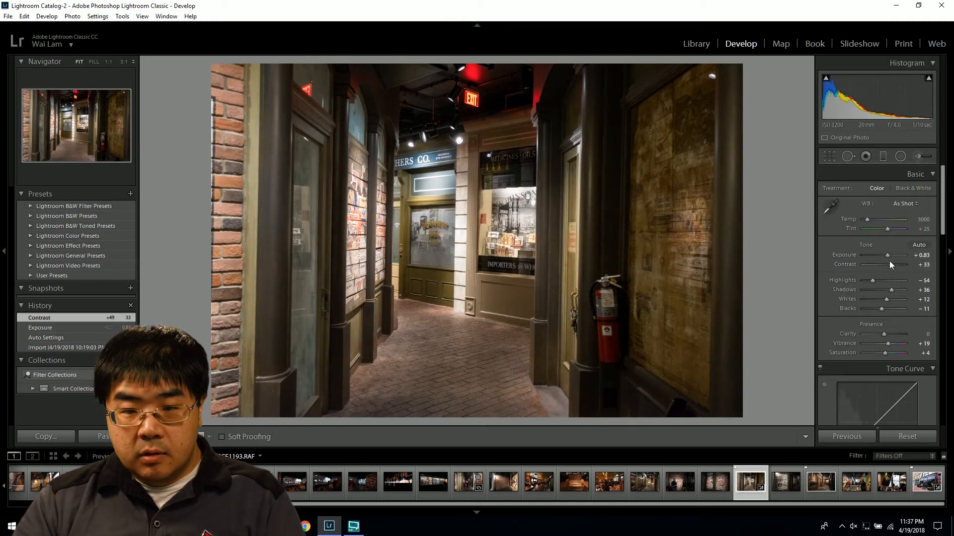
key(ctrl+z)
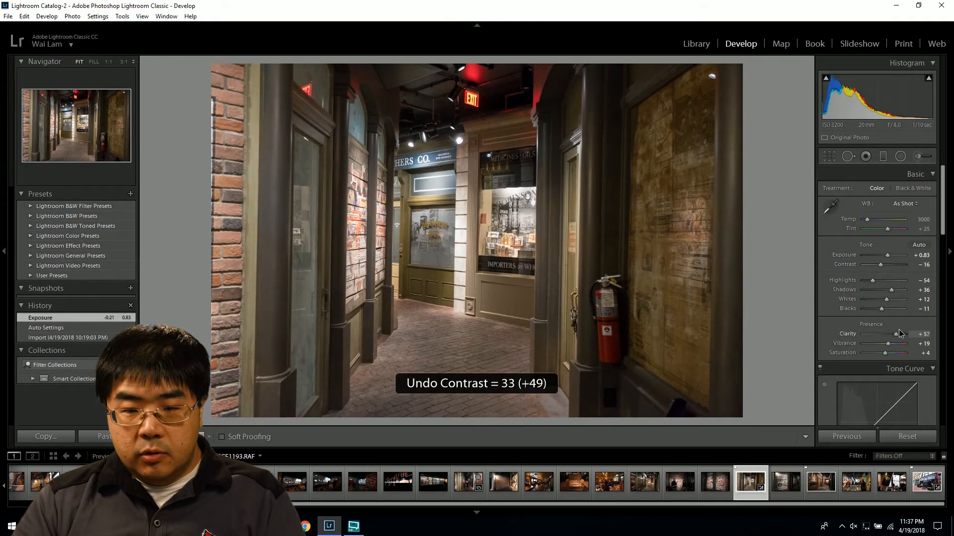
Try Clarity at +100 and Contrast at +100 on the alley photo, undoing both trials
drag(899, 329, 913, 327)
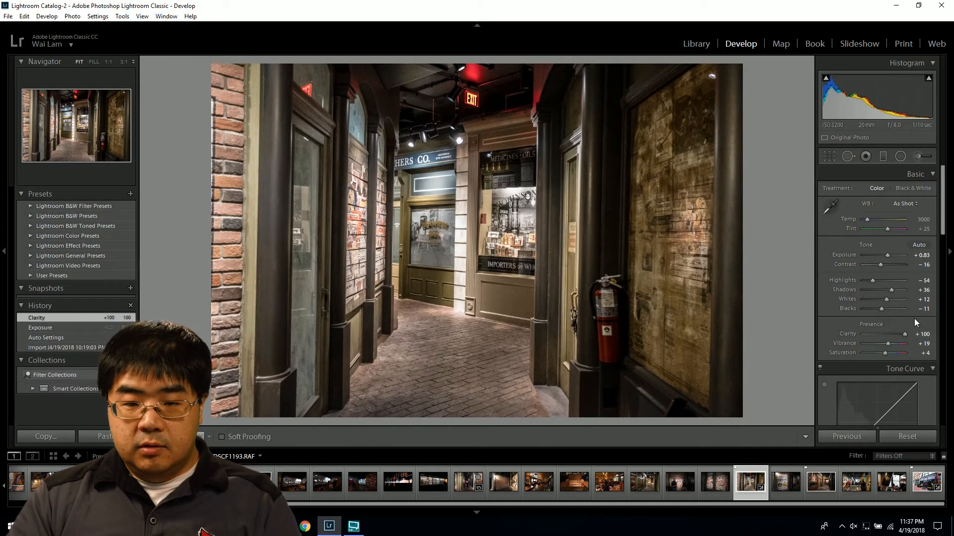
drag(880, 266, 905, 263)
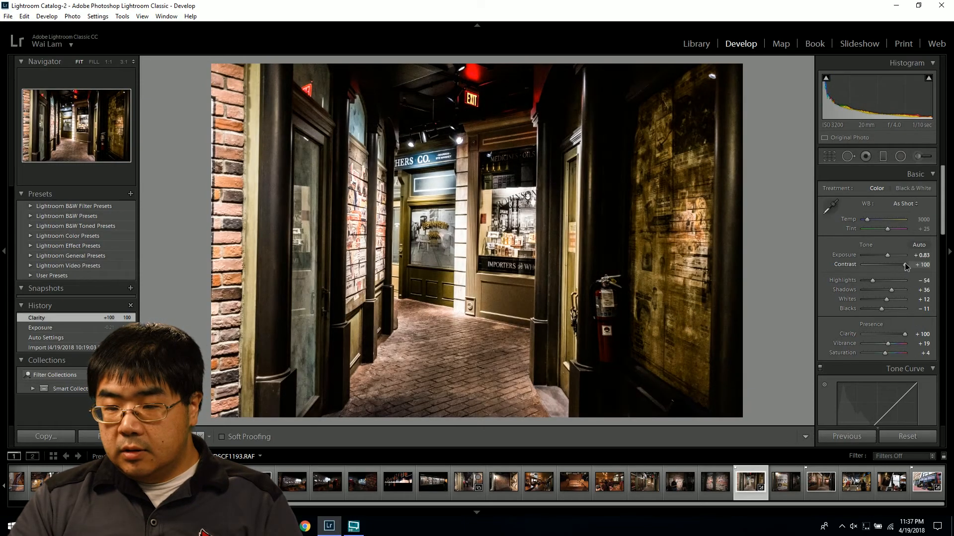
key(ctrl+z)
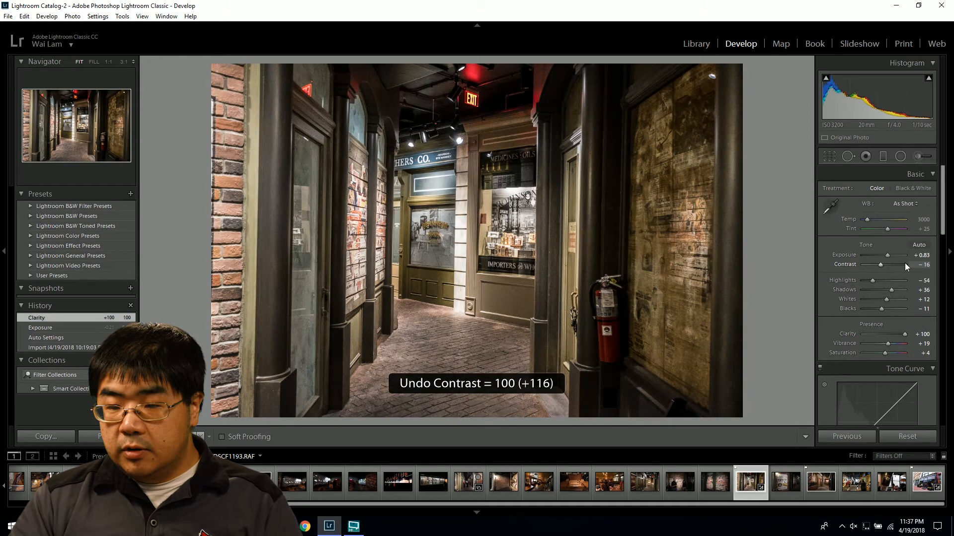
key(ctrl+z)
Set the alley photo's Contrast to -50 and Clarity to +55, and compare the result with the Auto Settings history state
drag(881, 264, 875, 267)
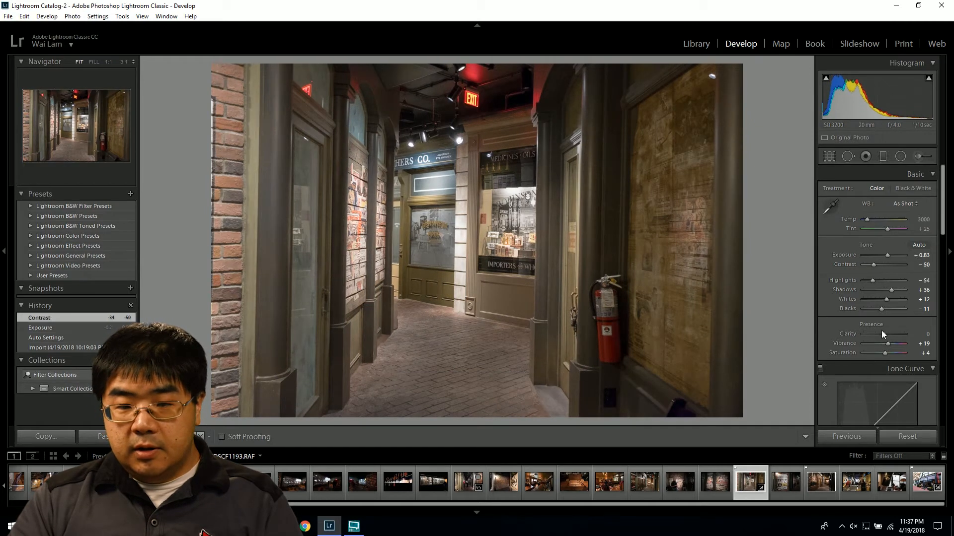
drag(883, 335, 894, 335)
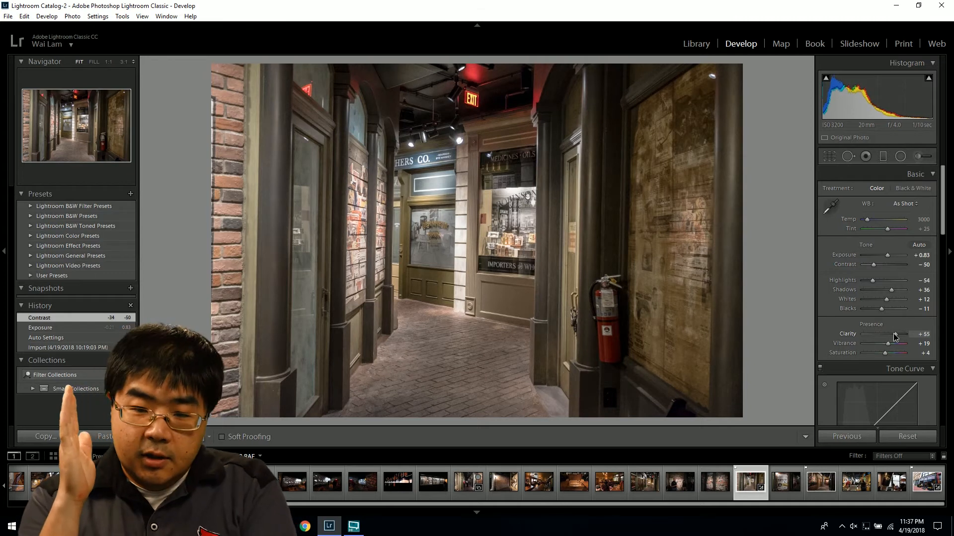
drag(896, 336, 894, 336)
drag(894, 337, 894, 337)
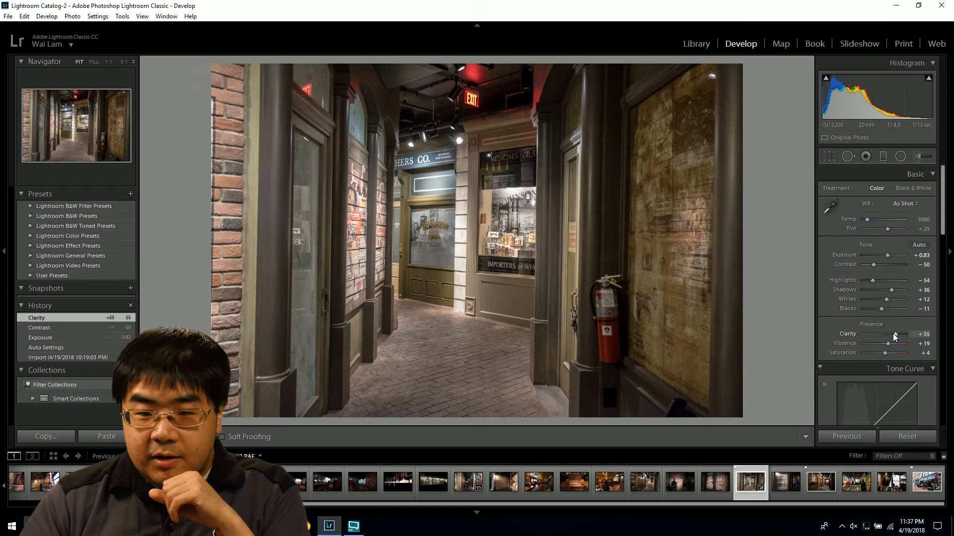
click(53, 349)
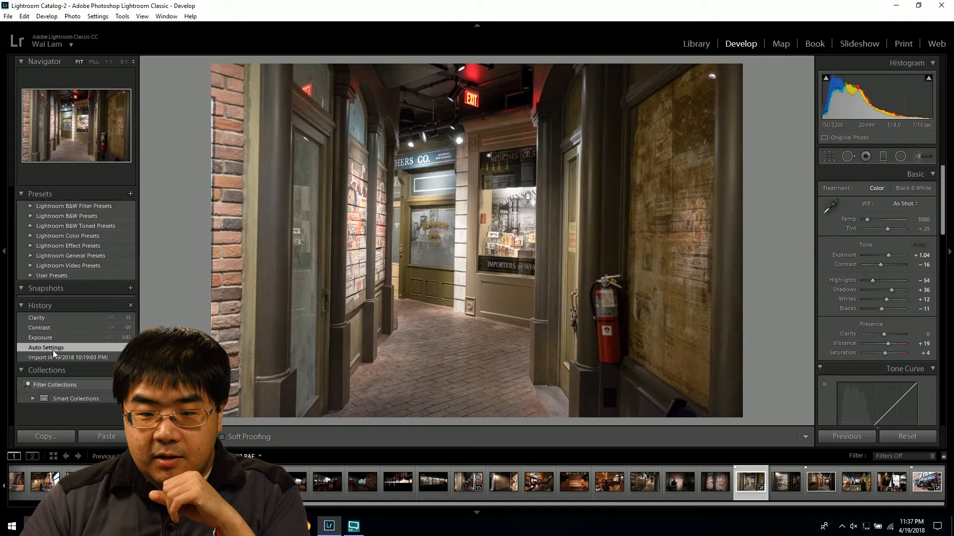
click(48, 317)
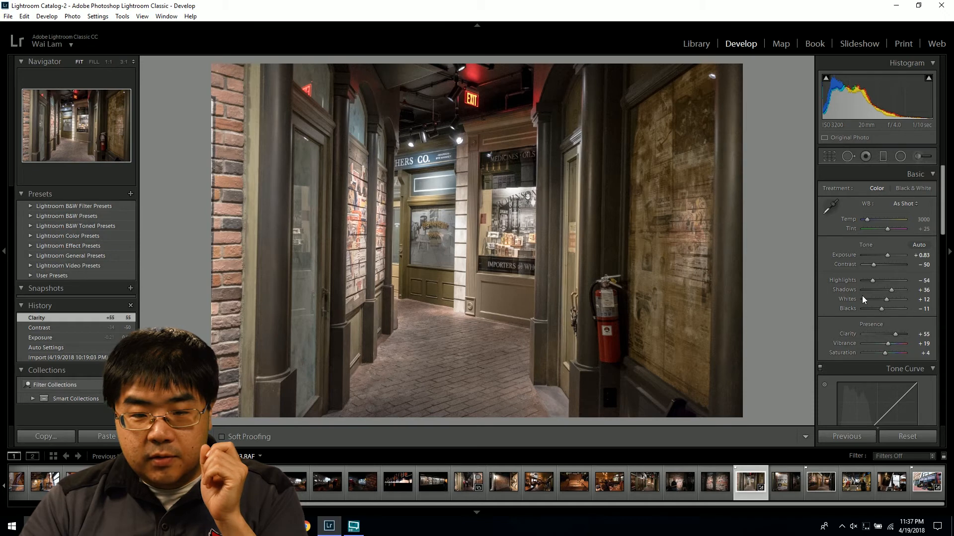
Try Highlights at -2 on the alley photo, undo it, and inspect the storefront area up close
drag(871, 280, 881, 289)
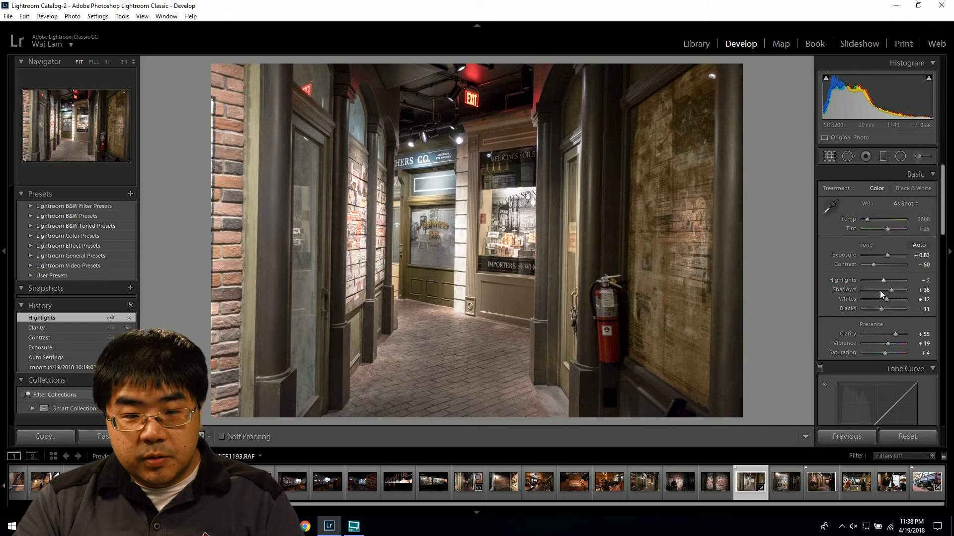
key(ctrl+z)
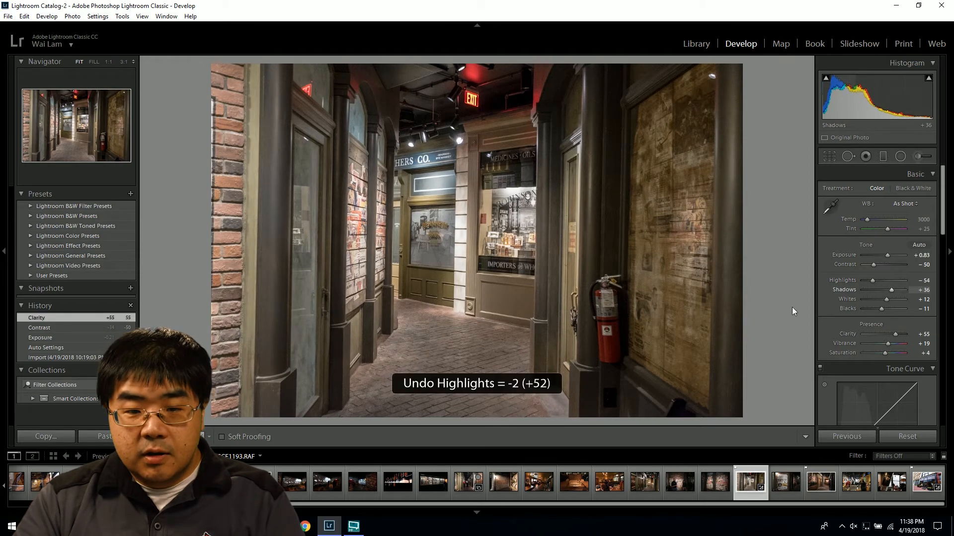
click(372, 204)
click(465, 196)
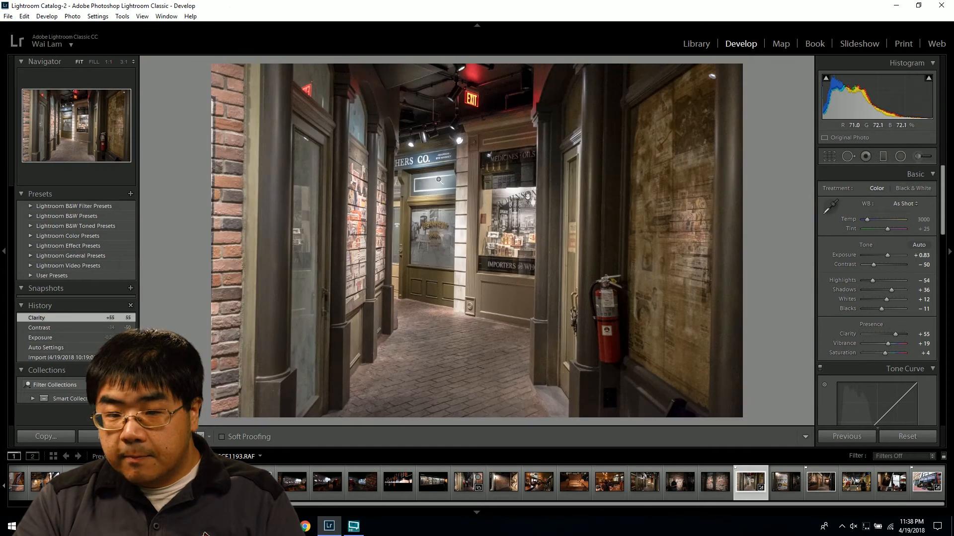
click(439, 179)
click(438, 177)
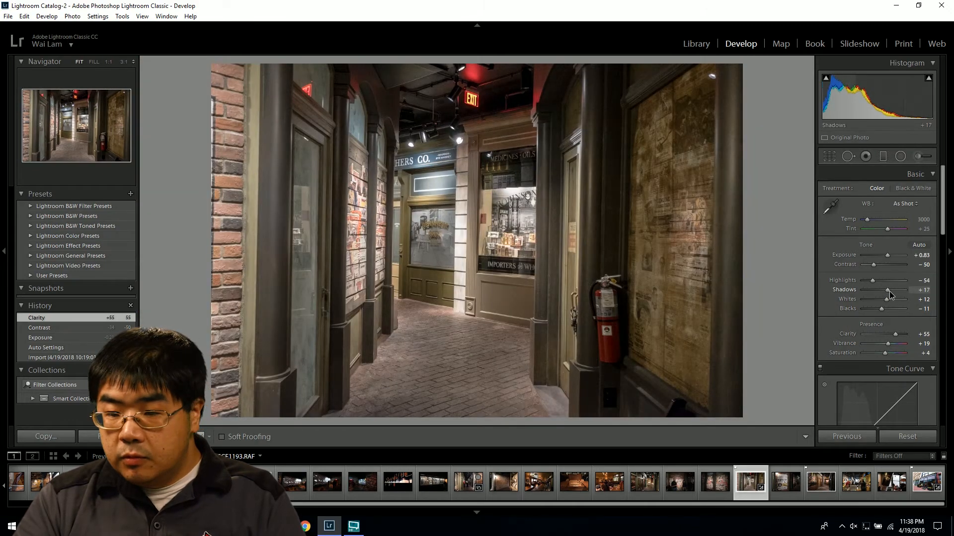
Try reducing Shadows and setting Blacks to -17 on the alley photo, undoing the trials
mouse_move(889, 291)
mouse_down()
mouse_move(884, 301)
mouse_move(905, 302)
mouse_move(883, 309)
mouse_up()
key(ctrl+z)
key(ctrl+z)
key(ctrl+z)
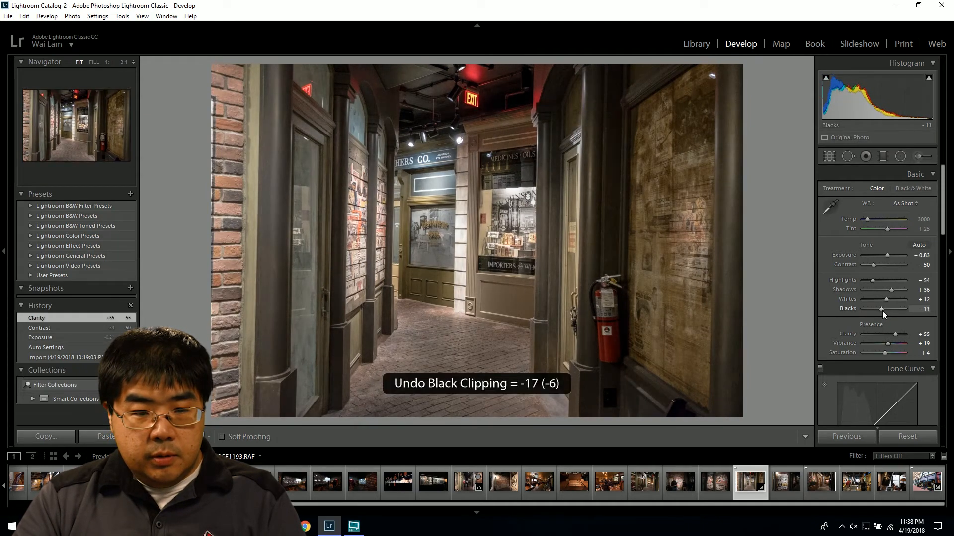
Set the alley photo's Blacks to -38, undoing a trial of -21 first
drag(881, 311, 878, 311)
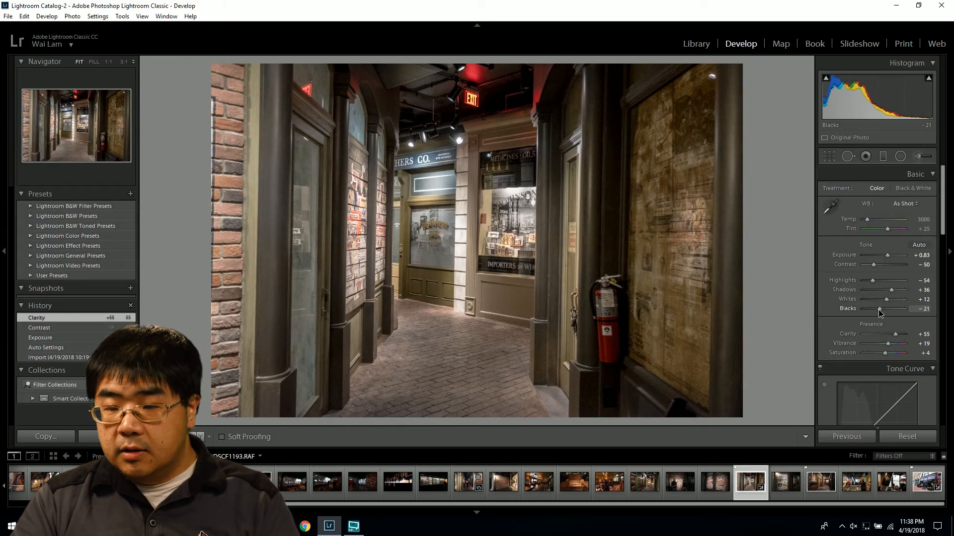
key(ctrl+z)
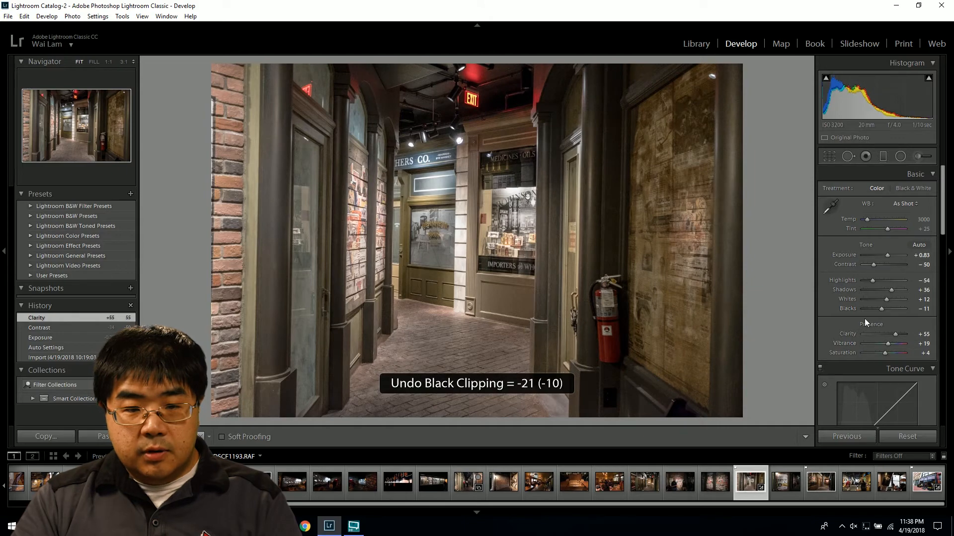
drag(884, 308, 878, 311)
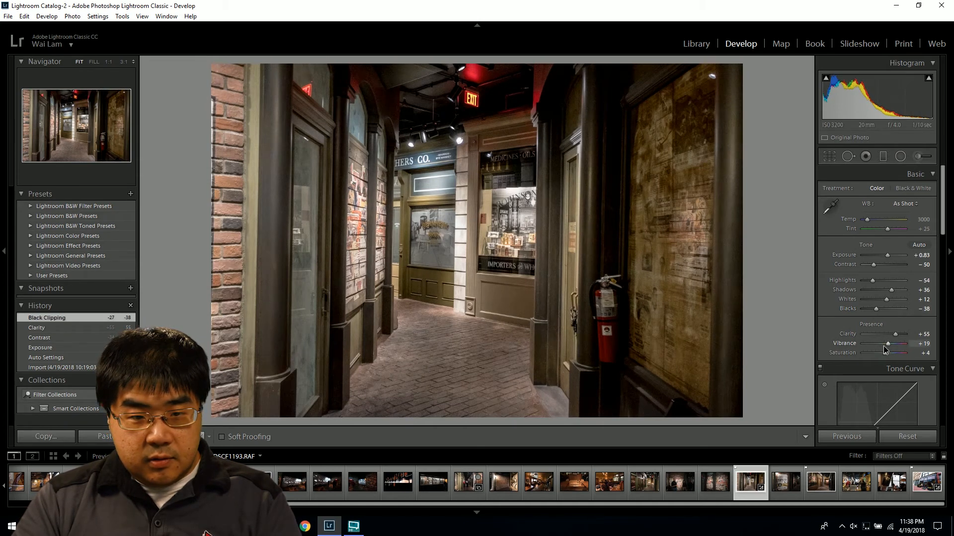
Try Vibrance at +86 and +88 on the alley photo, check the green door panels up close, and undo both trials
mouse_move(888, 344)
mouse_down()
mouse_move(880, 345)
mouse_move(901, 343)
mouse_up()
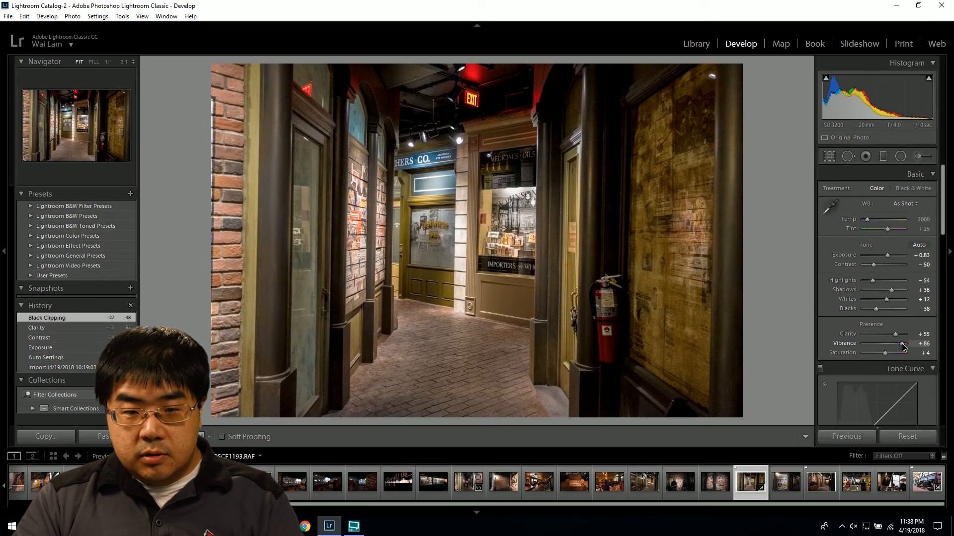
key(ctrl+z)
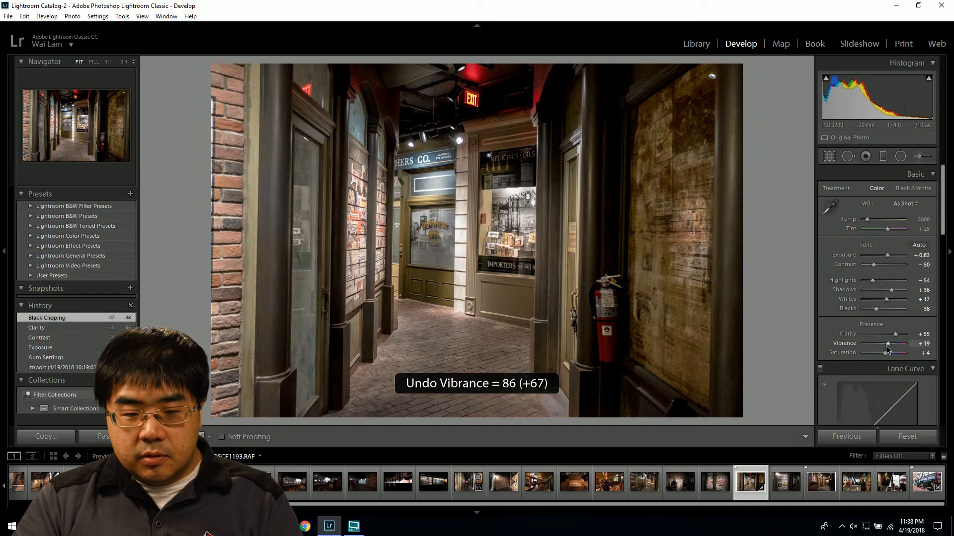
drag(887, 350, 902, 349)
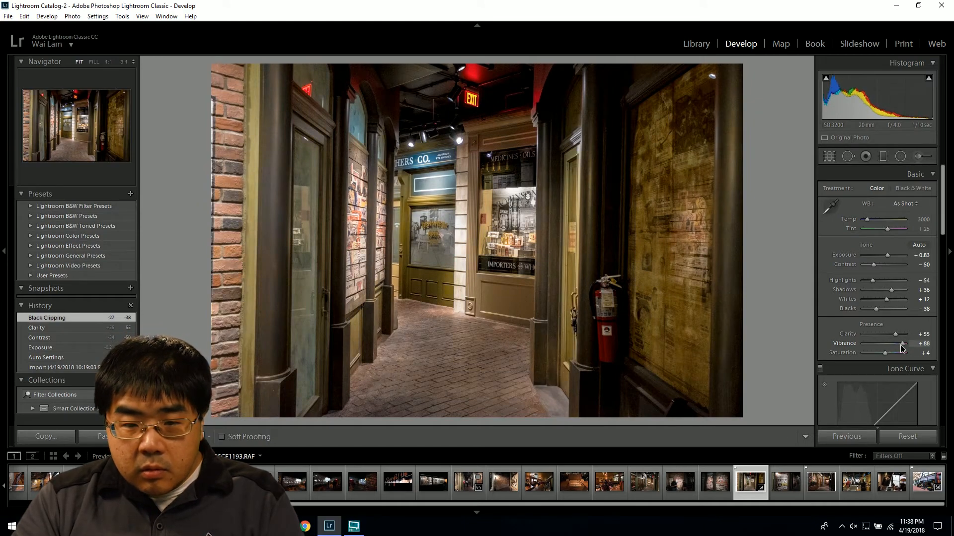
click(435, 279)
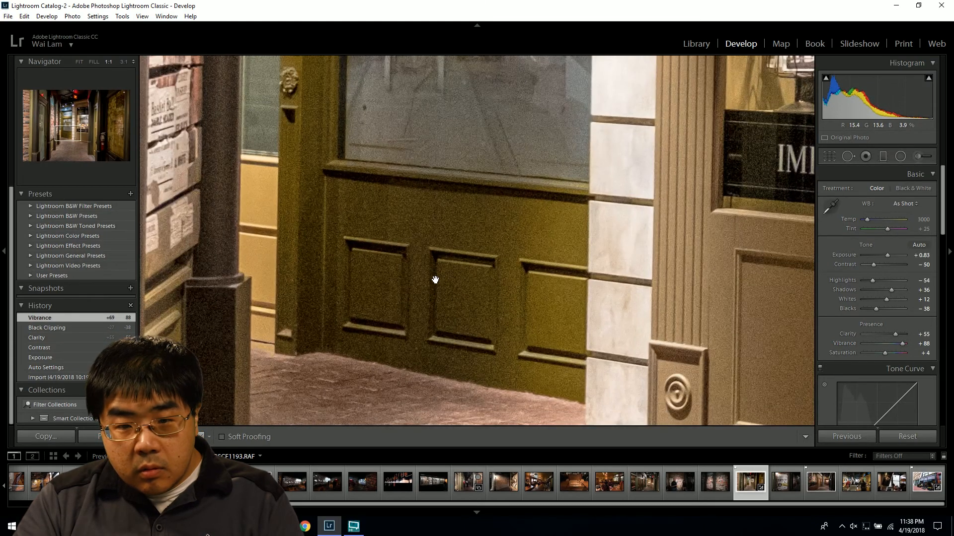
key(ctrl+z)
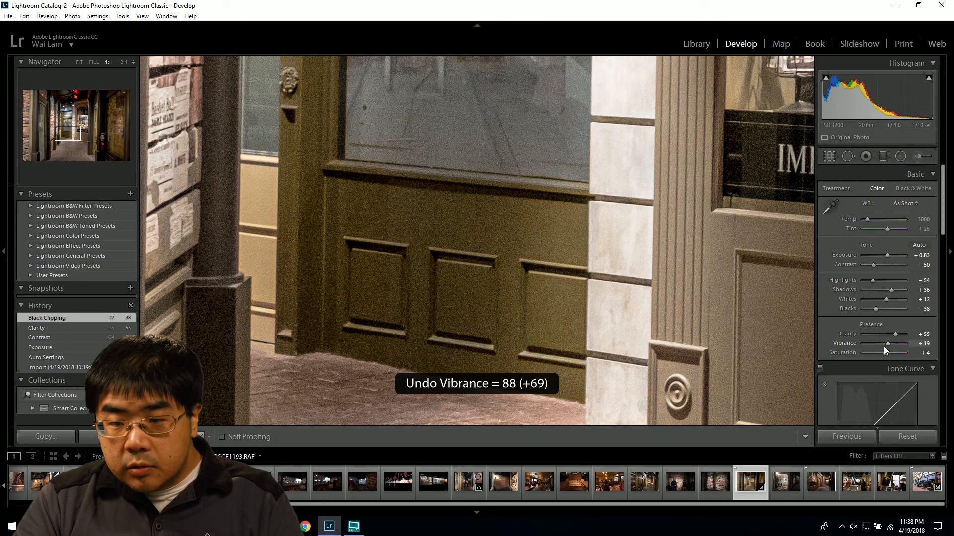
Set the alley photo's Vibrance to +69 and inspect the whole image and the doorway area
drag(887, 345, 898, 344)
click(581, 273)
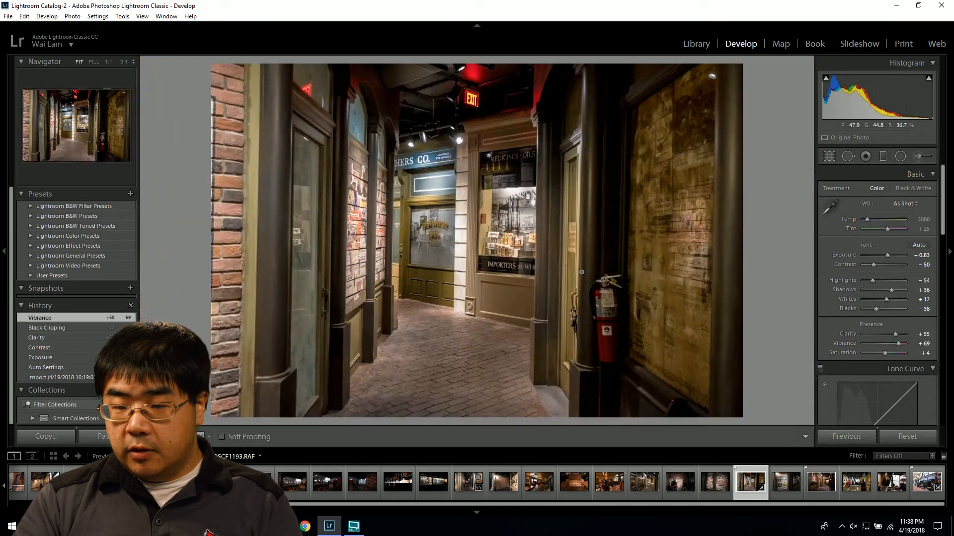
click(550, 253)
click(550, 254)
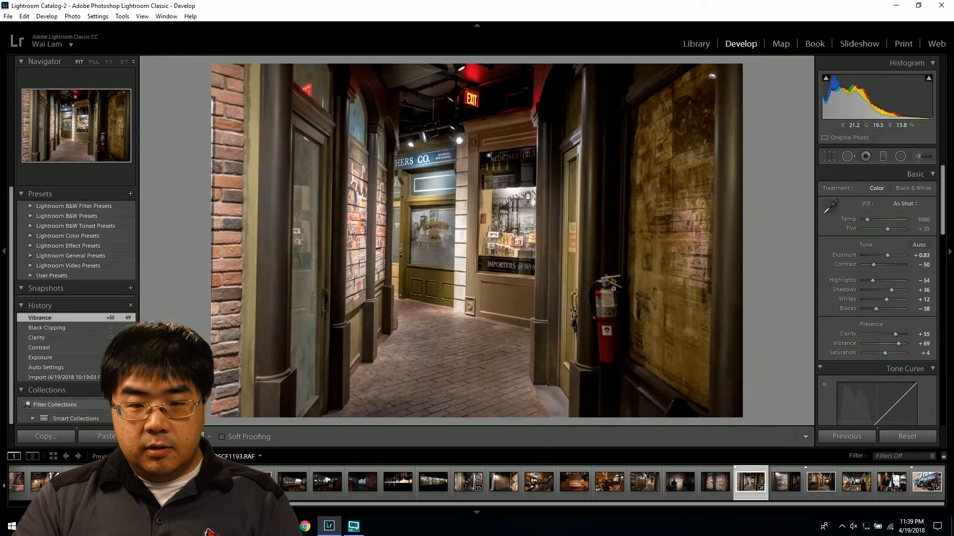
Try Saturation at +71 on the alley photo, check the wall posters up close, and undo the trial
drag(885, 357, 899, 356)
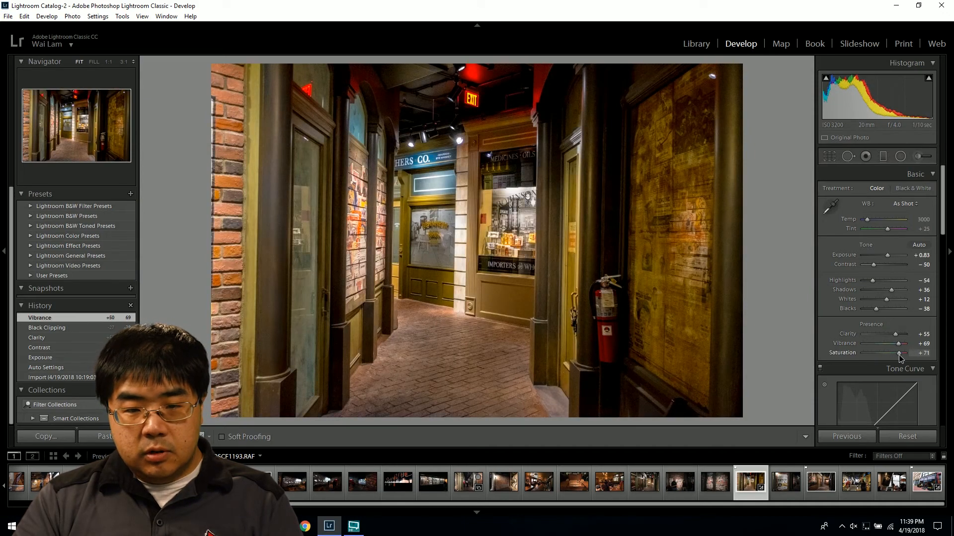
click(365, 215)
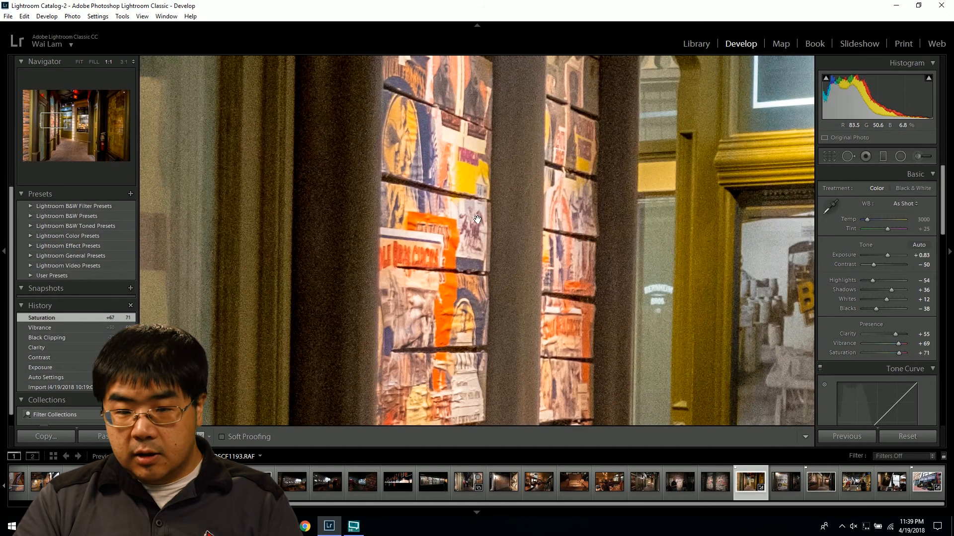
click(478, 220)
key(ctrl+z)
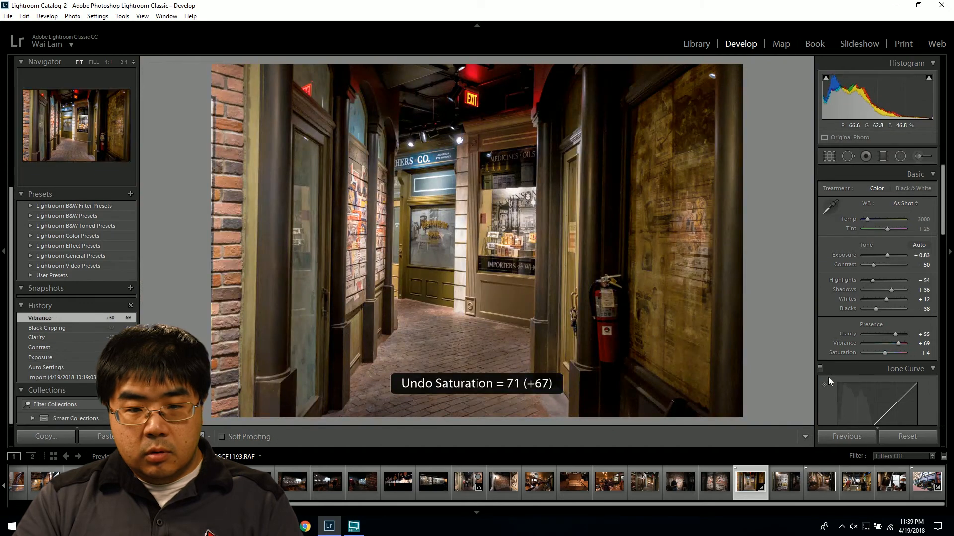
Set the alley photo's Saturation to +62 and check the colours of the wall posters
drag(885, 353, 899, 354)
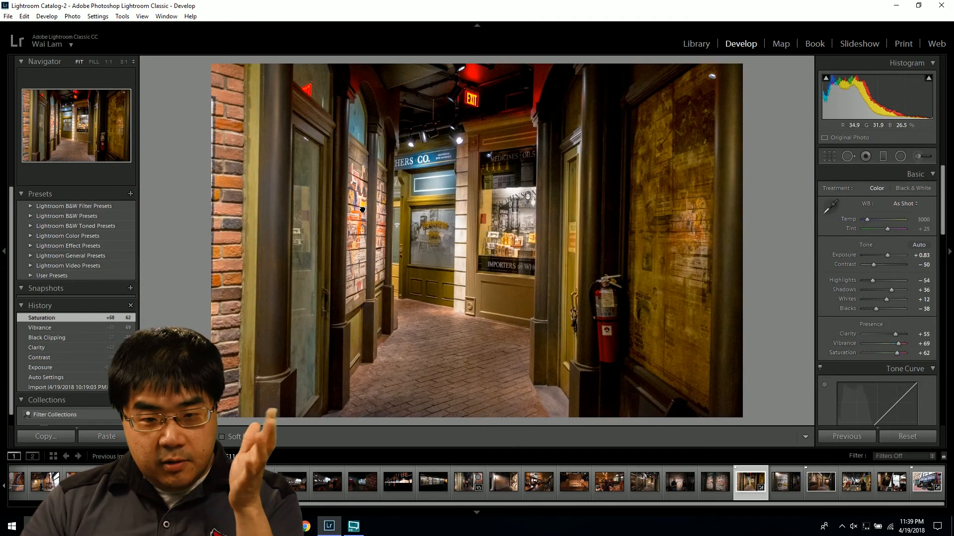
click(362, 208)
click(362, 209)
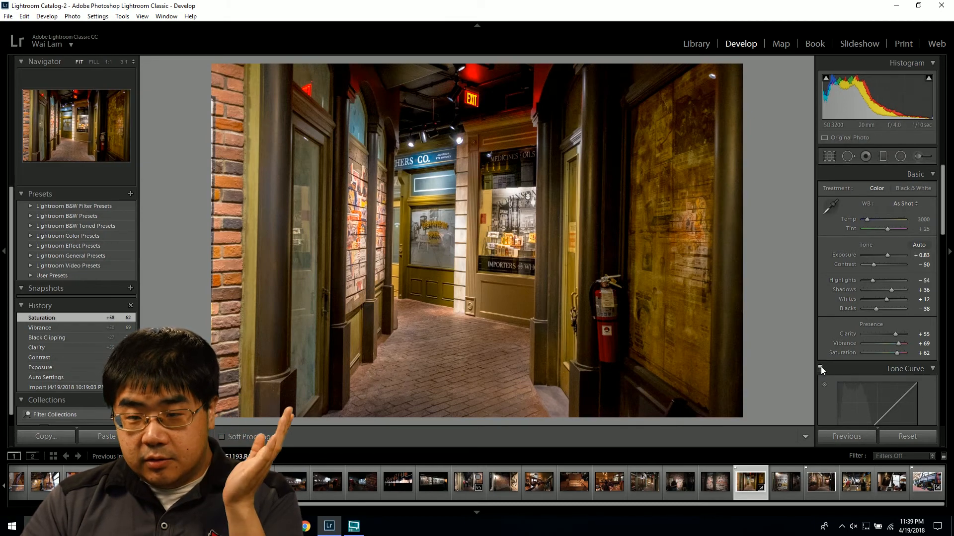
Try tone curve Highlights and Lights changes, including Lights at +24, check the wall posters up close, and undo the trials
scroll(822, 370, down, 3)
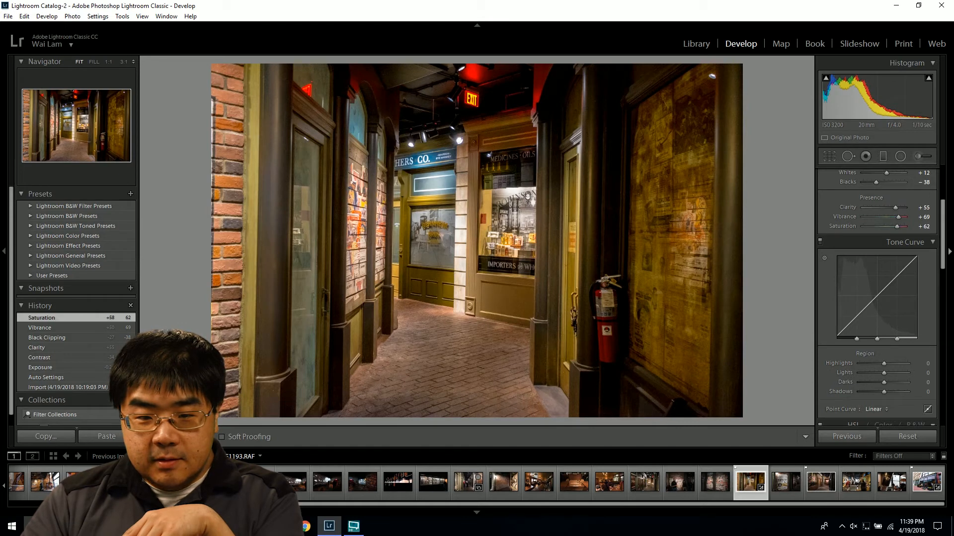
mouse_move(888, 366)
mouse_down()
mouse_move(900, 365)
mouse_move(889, 376)
mouse_move(901, 374)
mouse_move(885, 376)
mouse_up()
key(ctrl+z)
key(ctrl+z)
key(ctrl+z)
click(362, 255)
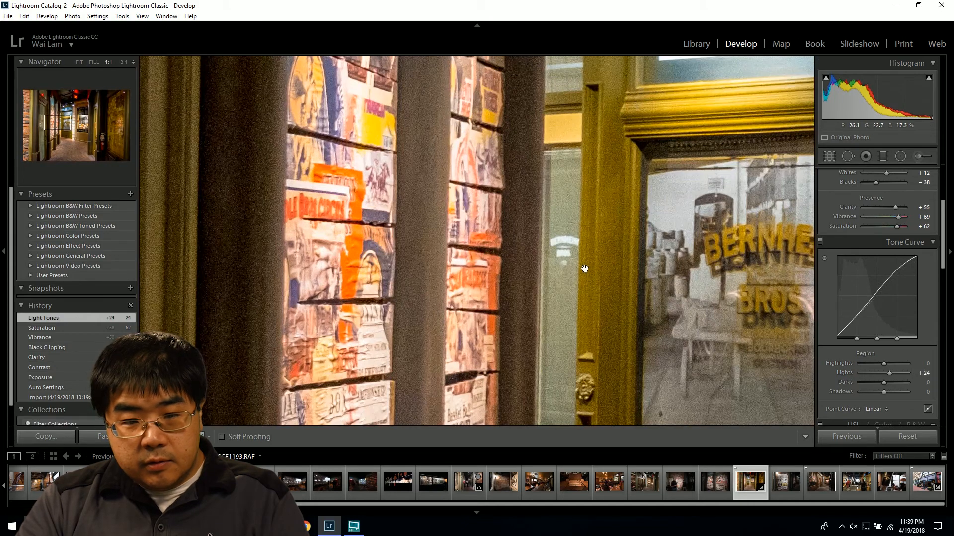
key(ctrl+z)
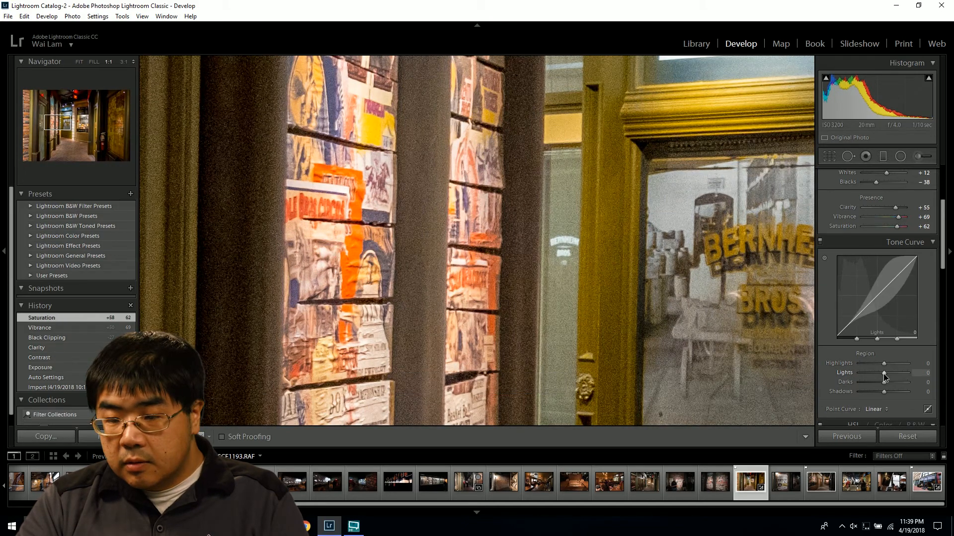
Set the tone curve's Lights to +22, undoing a trial of +36, and view the whole photo
drag(884, 373, 892, 376)
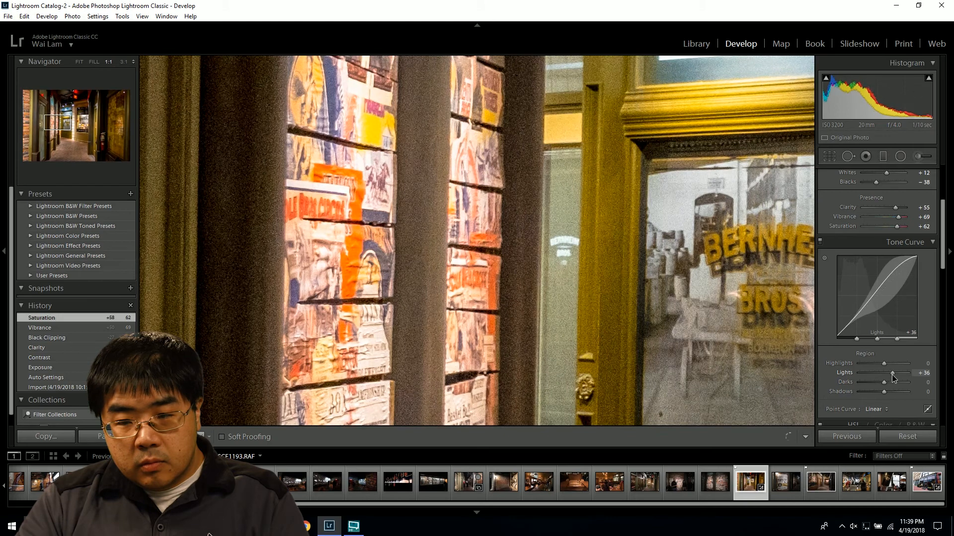
key(ctrl+z)
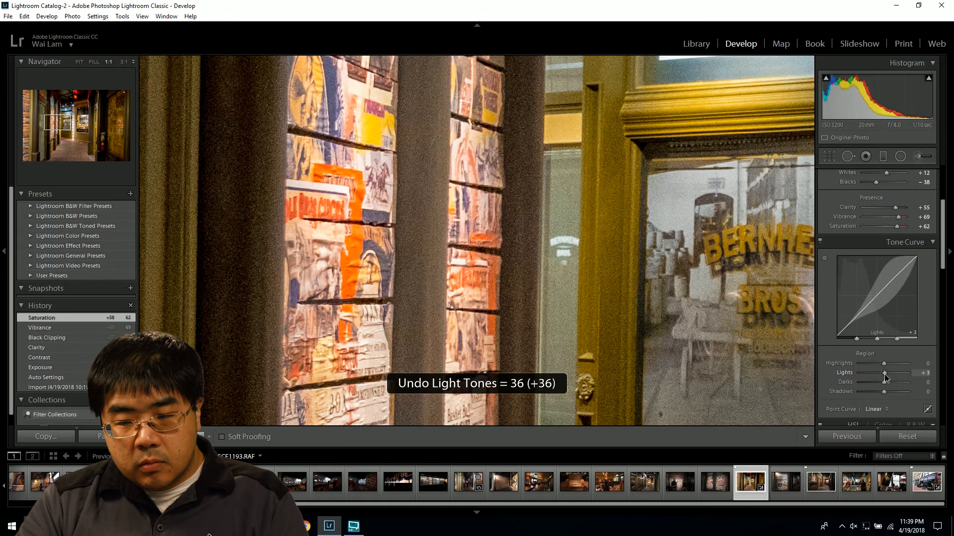
click(888, 374)
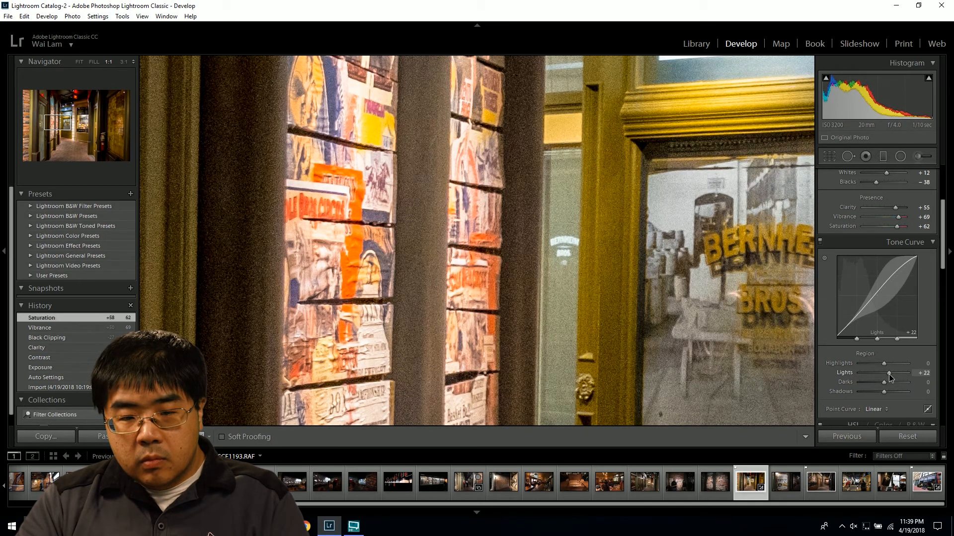
click(651, 321)
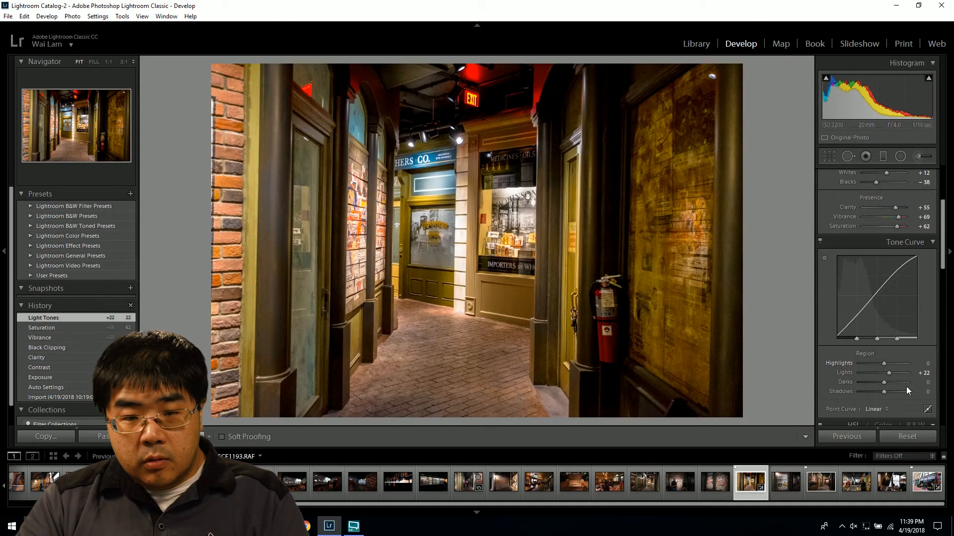
Try the tone curve's Darks at +3 and -7, and undo the adjustment
drag(884, 382, 886, 387)
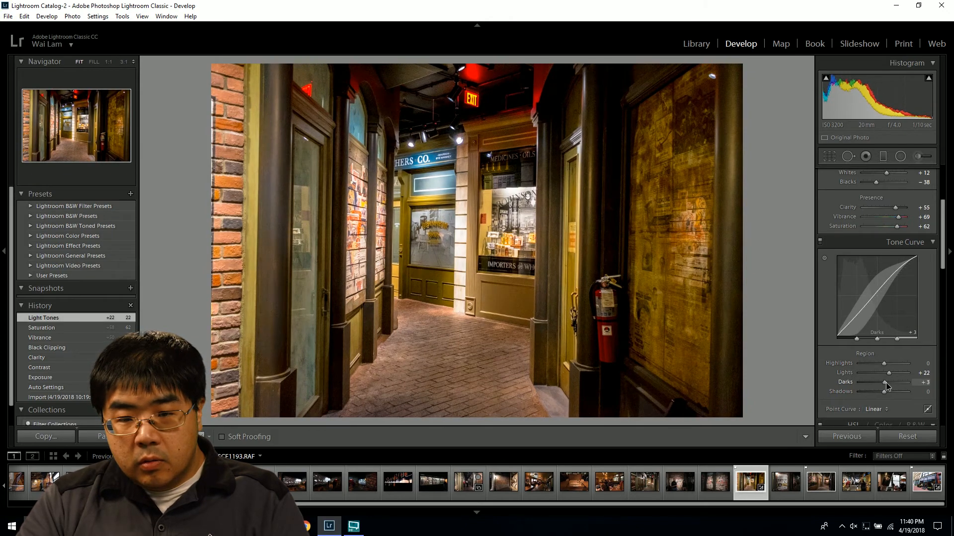
drag(885, 384, 883, 385)
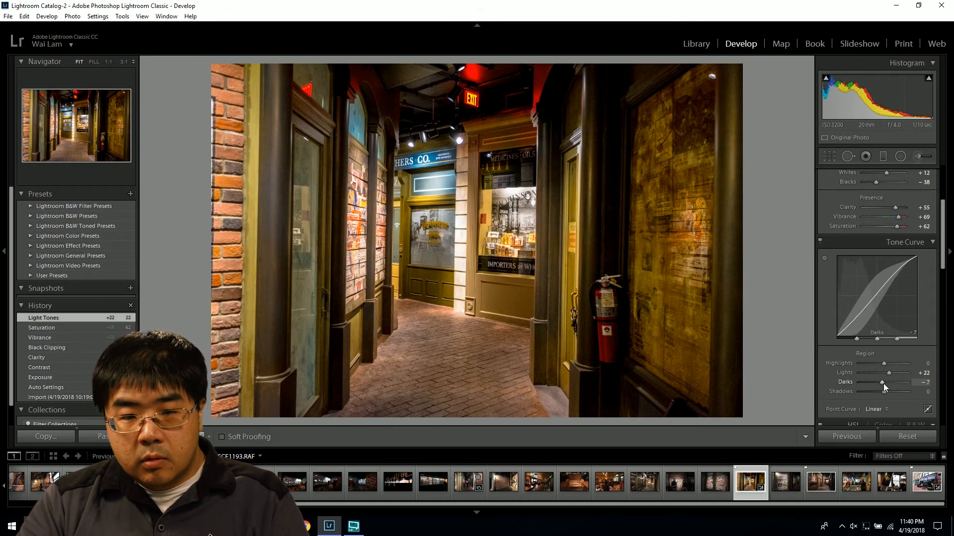
key(ctrl+z)
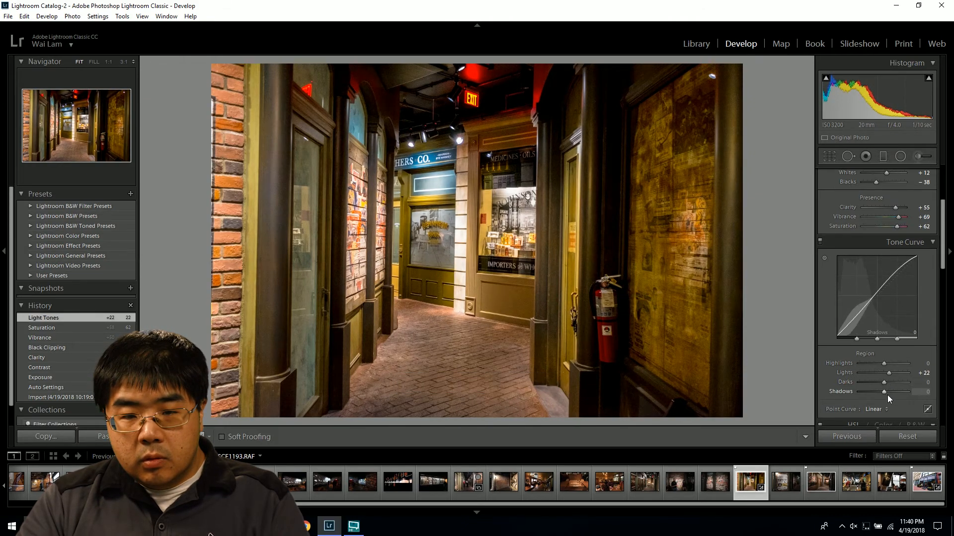
Try a lower tone curve Shadows value on the alley photo and undo the trial
drag(887, 393, 875, 395)
key(ctrl+z)
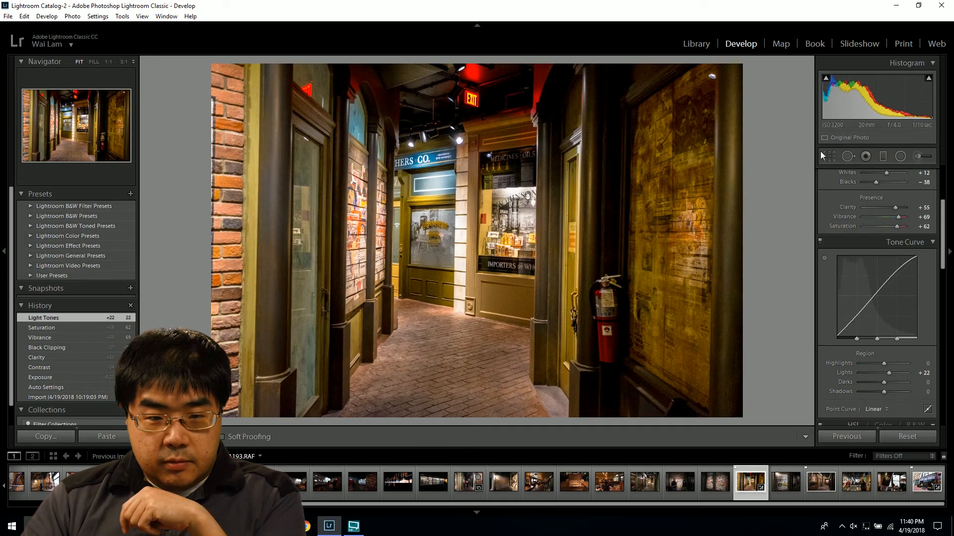
Add a graduated filter over the brick wall at the alley photo's left edge, undo the extra filter, and widen the gradient on both sides
click(882, 157)
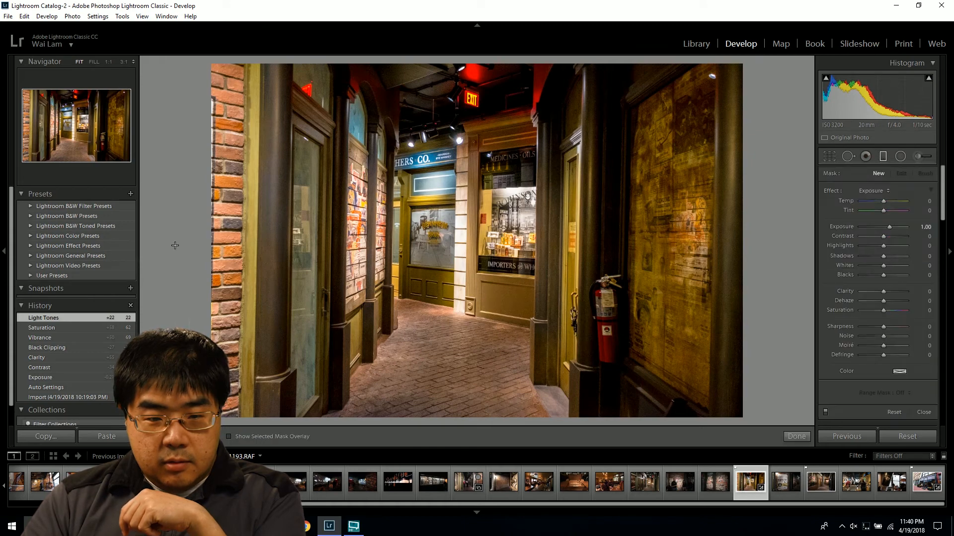
drag(173, 244, 275, 259)
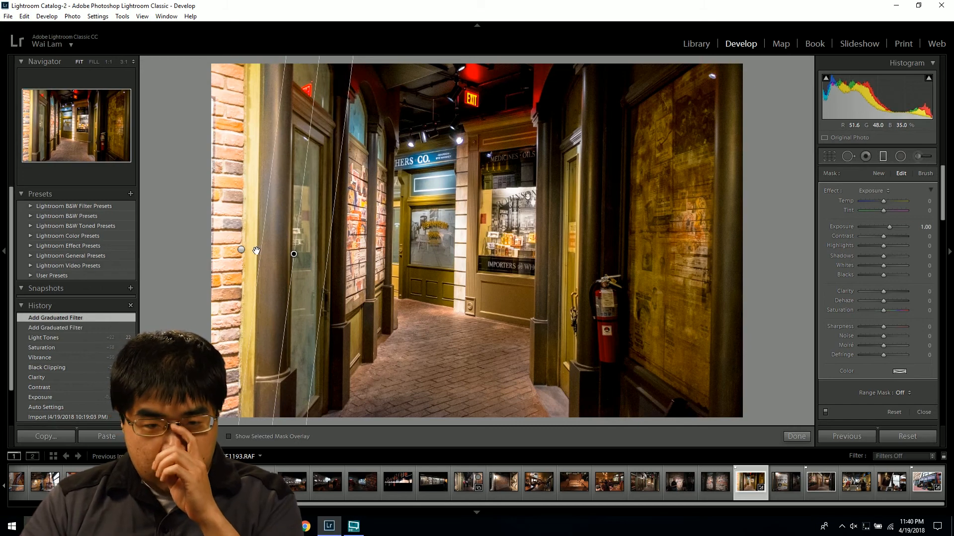
key(ctrl+z)
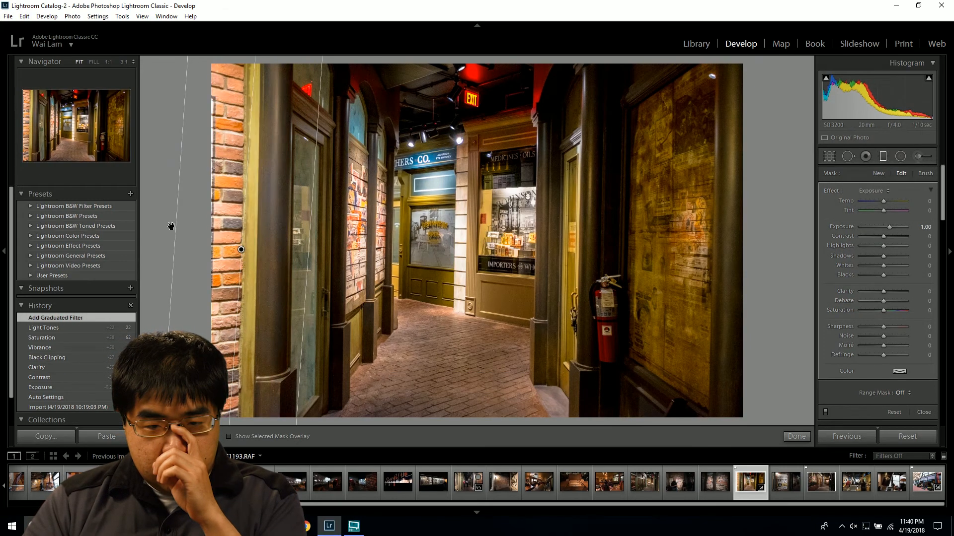
drag(171, 226, 144, 224)
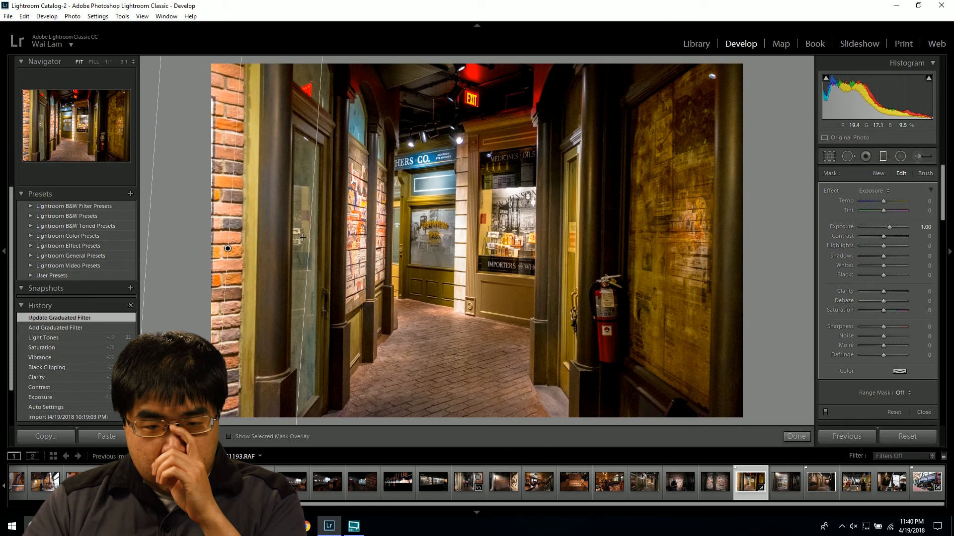
drag(309, 240, 340, 259)
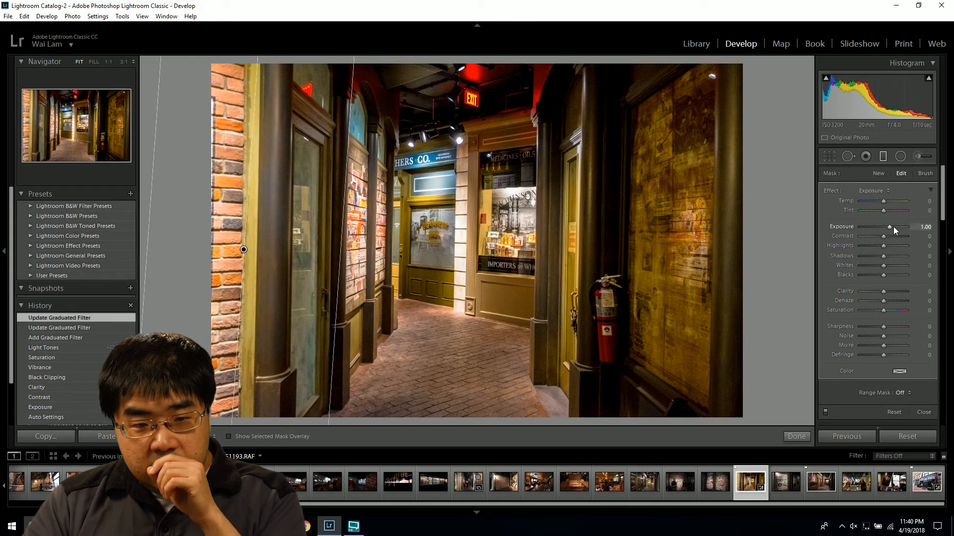
Lower the graduated filter's Exposure to -1.48 in stages to darken the brick wall, and close the filter settings
drag(890, 227, 887, 232)
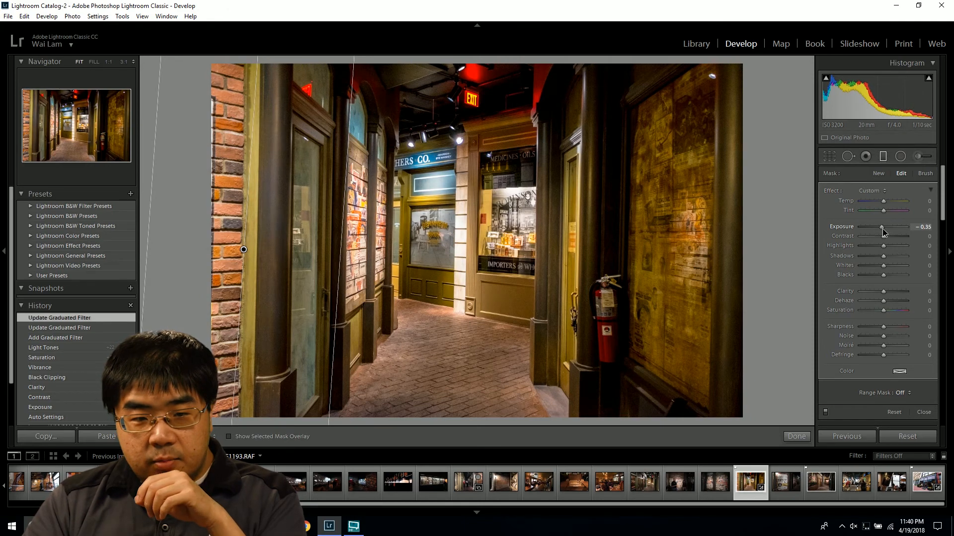
drag(882, 230, 881, 230)
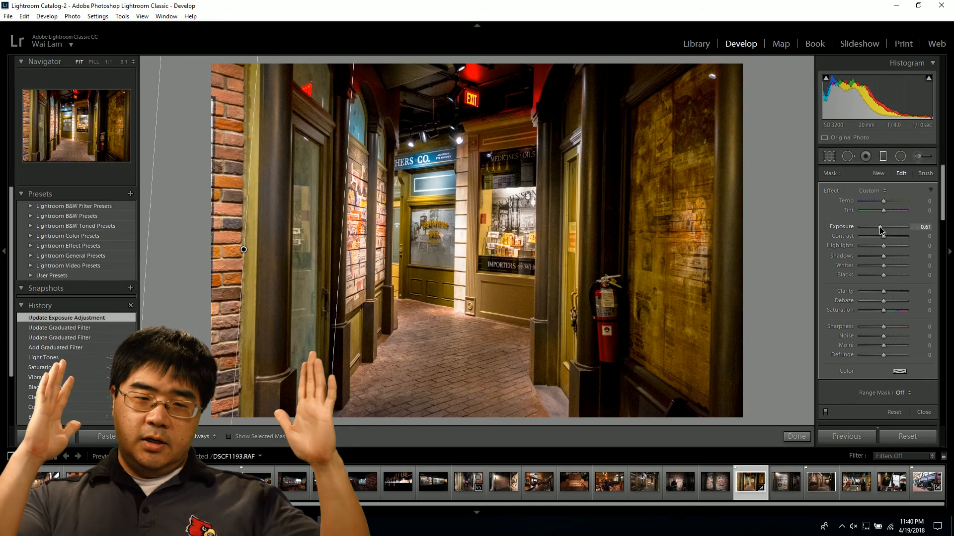
drag(880, 228, 878, 227)
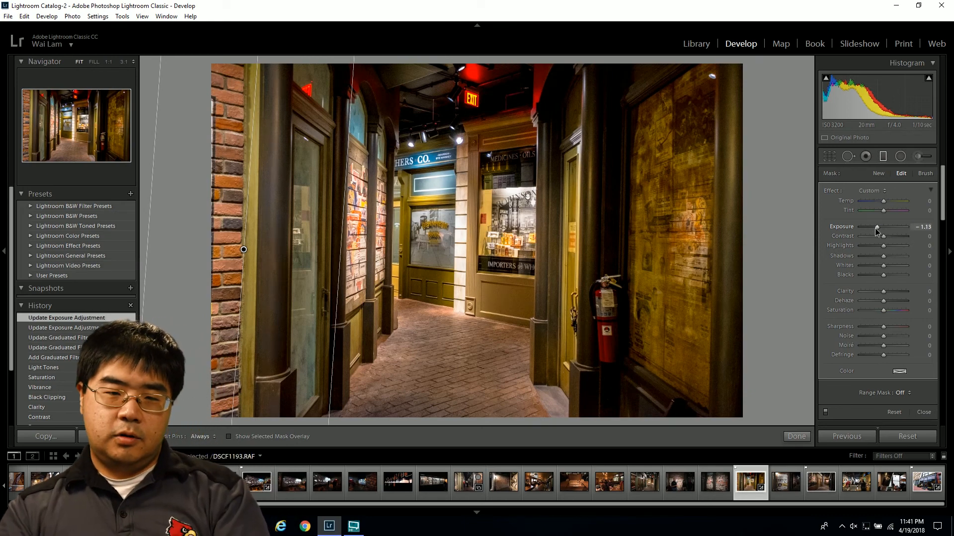
drag(876, 230, 873, 230)
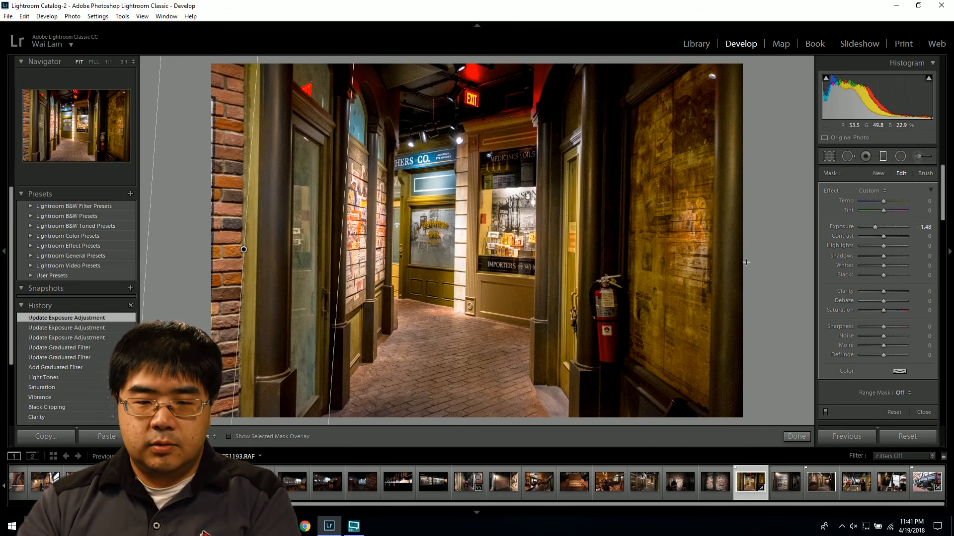
click(884, 157)
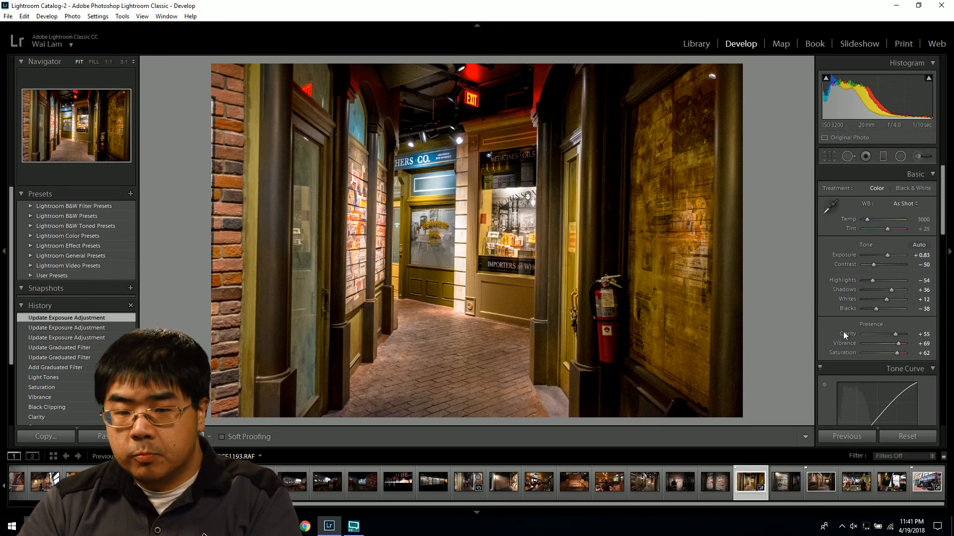
Raise the brick floor's colour saturation with targeted HSL adjustment to Orange +37 and Yellow +5, and check the floor up close
scroll(824, 338, down, 5)
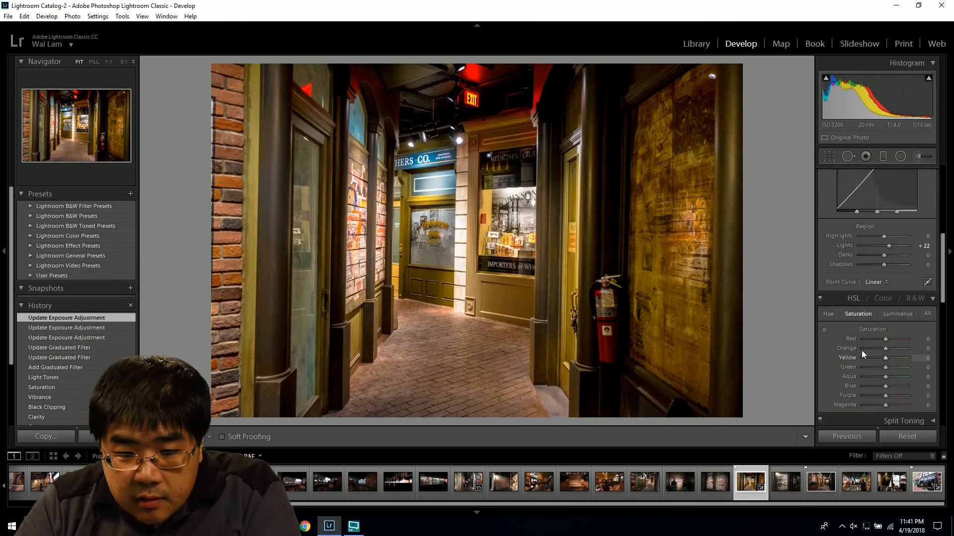
click(824, 330)
drag(438, 373, 437, 344)
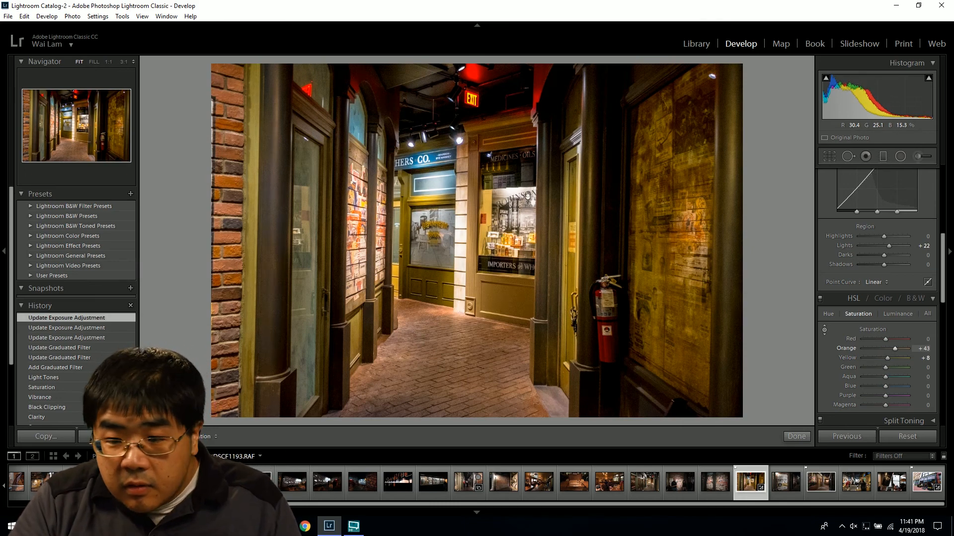
mouse_move(438, 345)
mouse_down()
mouse_move(437, 359)
mouse_move(438, 349)
mouse_up()
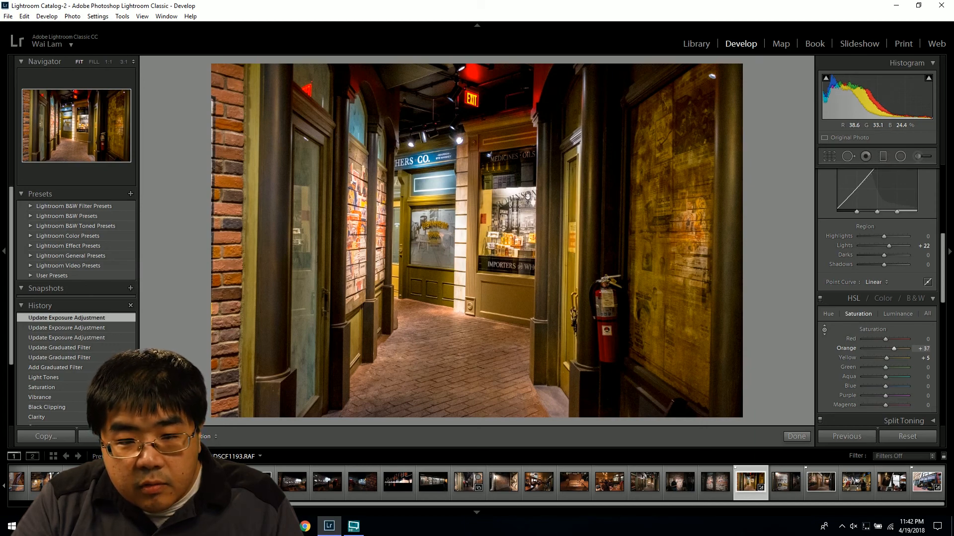
key(Escape)
click(457, 337)
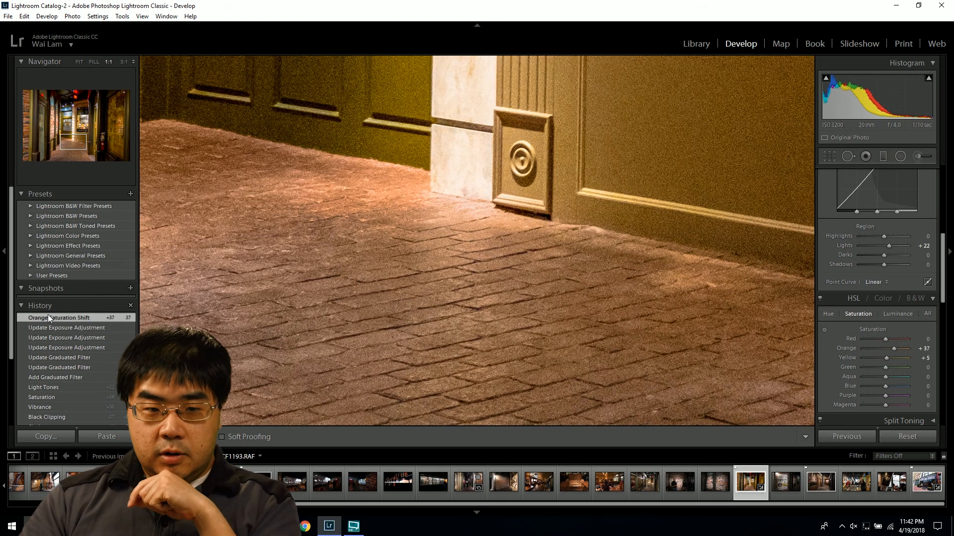
click(368, 305)
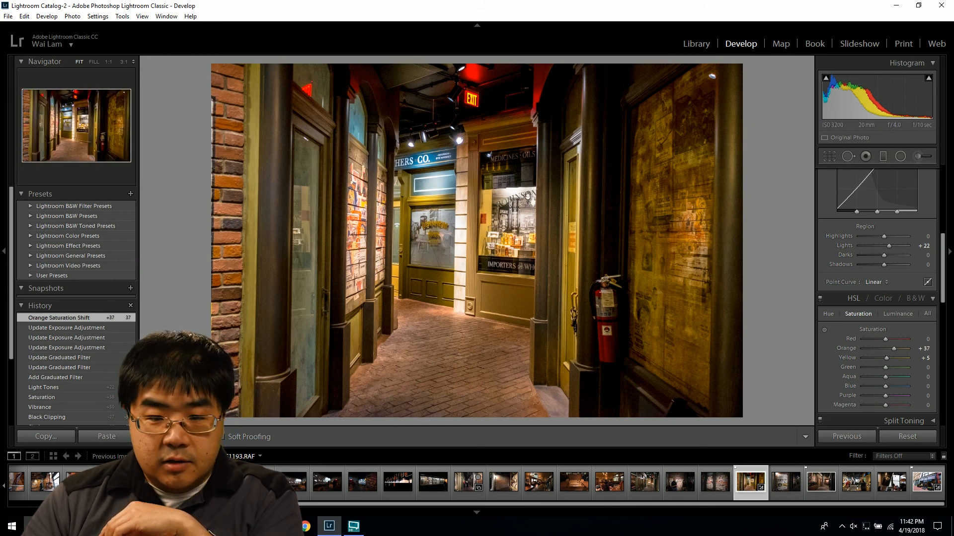
Show all photos in the Library grid and review the edited picks, ending on the storefront photo
click(698, 45)
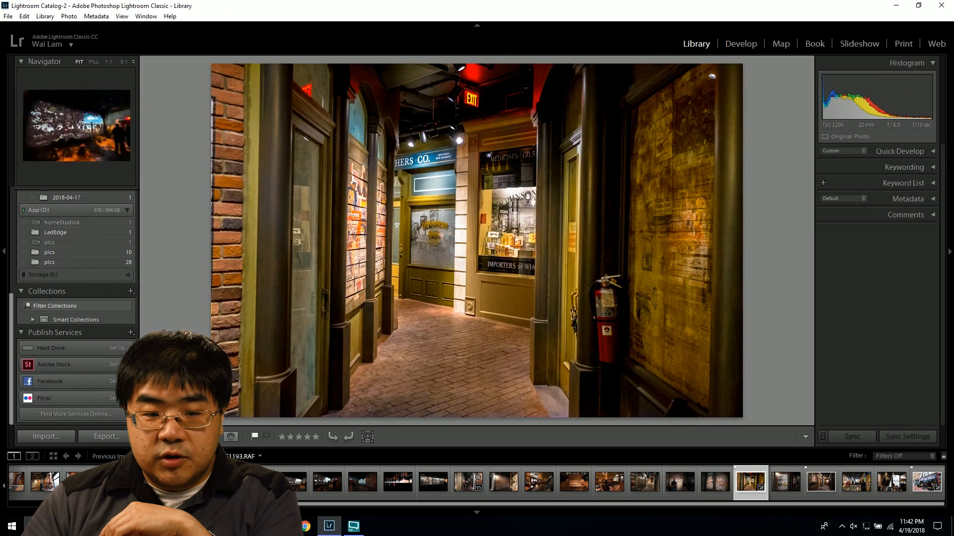
key(g)
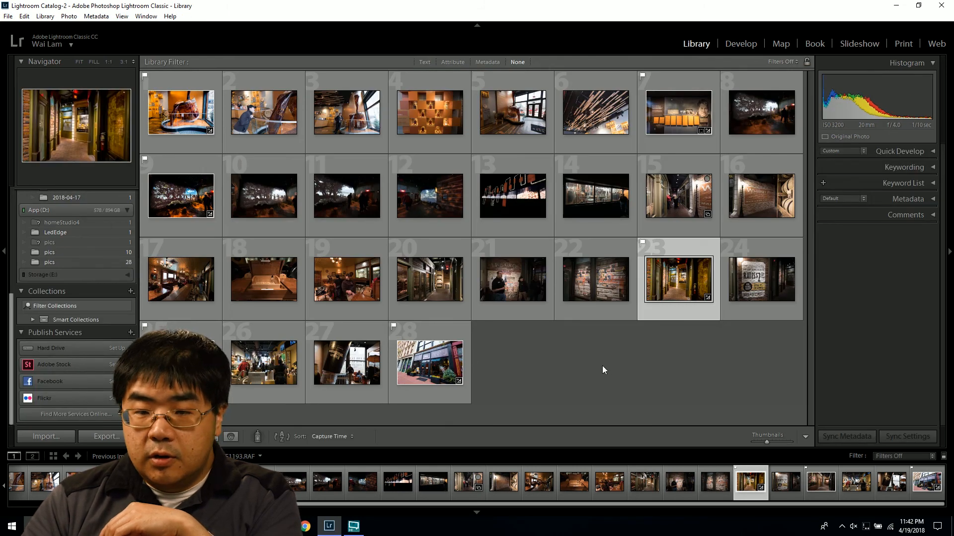
click(186, 150)
click(678, 144)
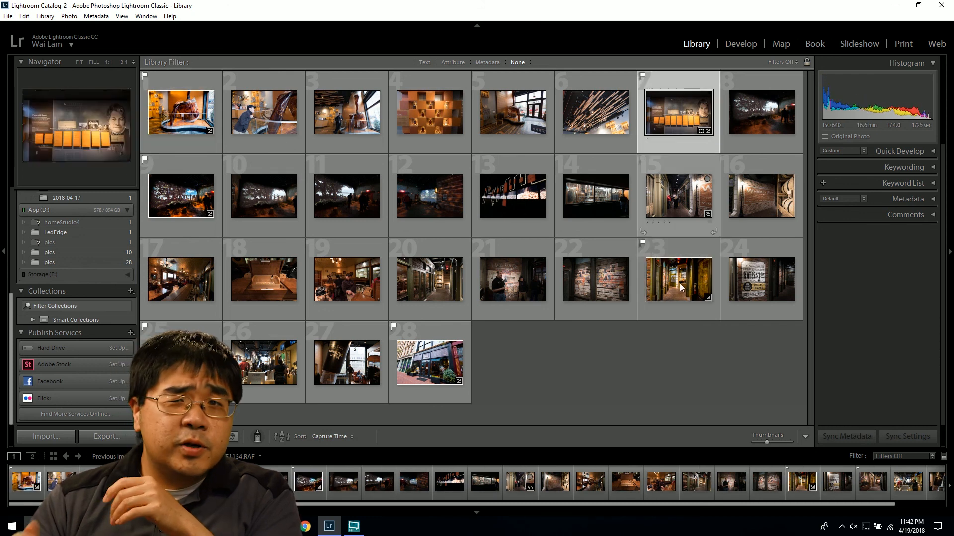
click(686, 313)
click(435, 400)
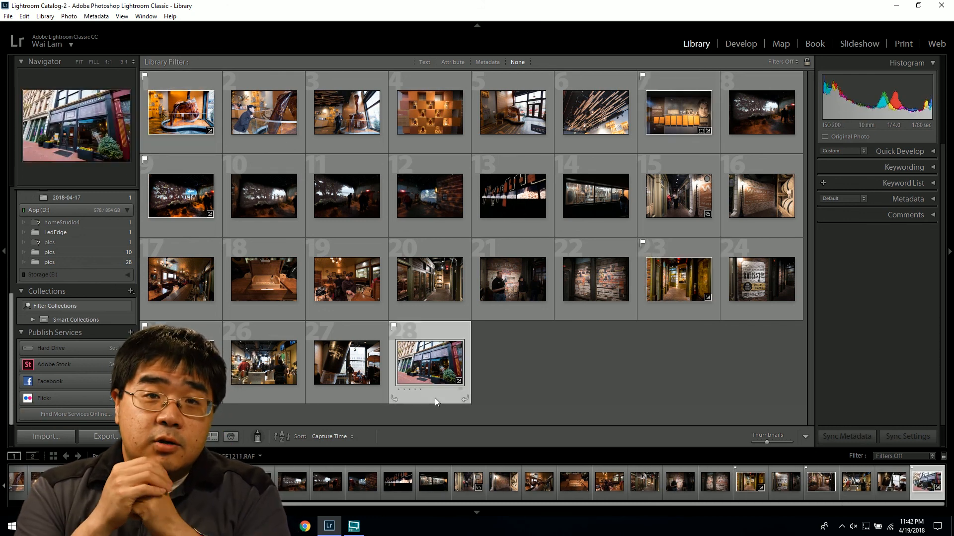